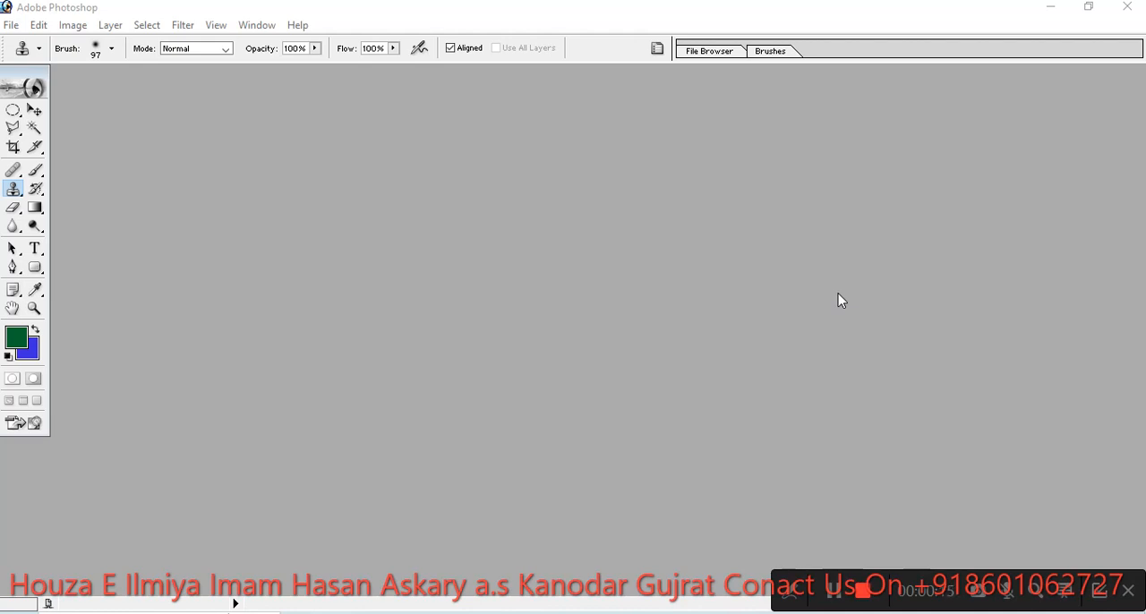
click(23, 200)
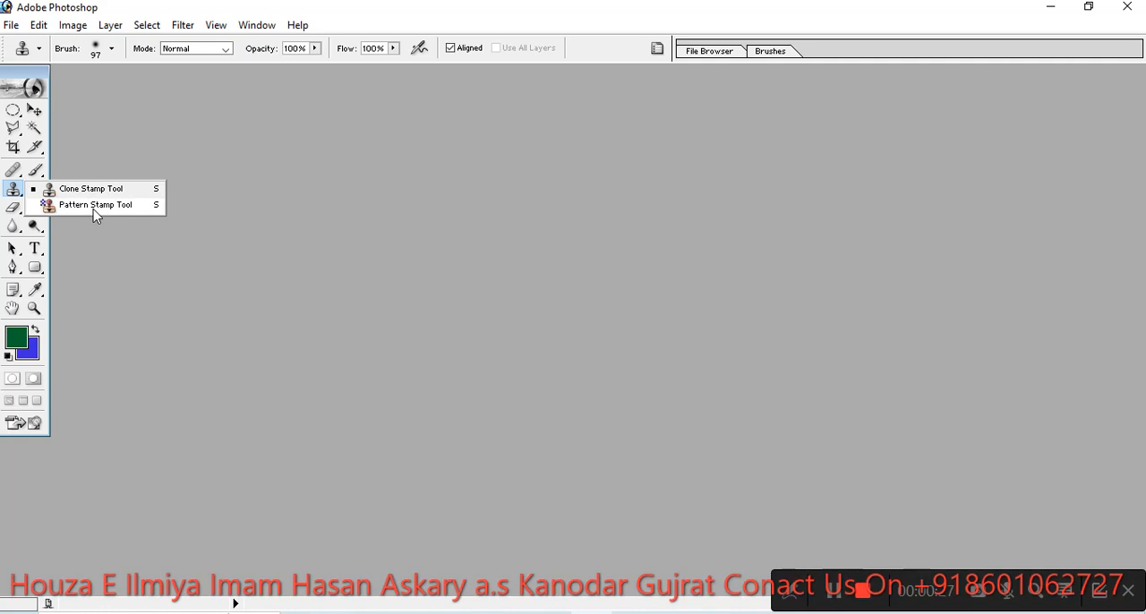
click(336, 239)
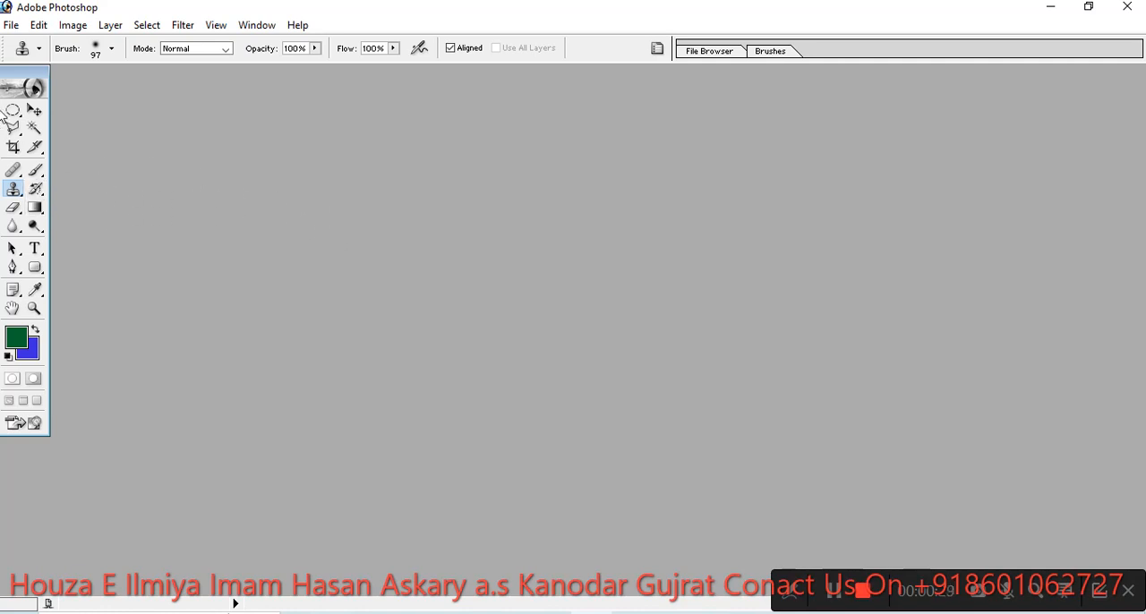
- Open the photo WIN_20230705_08_02_52_Pro from the Camera Roll folder and move its window clear of the toolbox
click(11, 25)
mouse_move(39, 28)
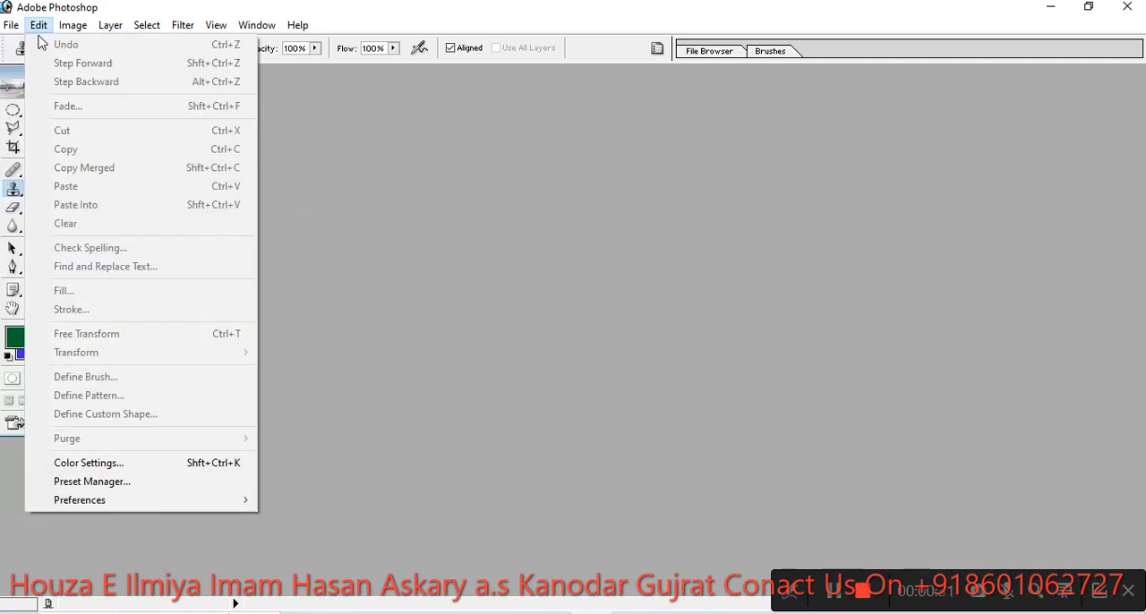
click(27, 63)
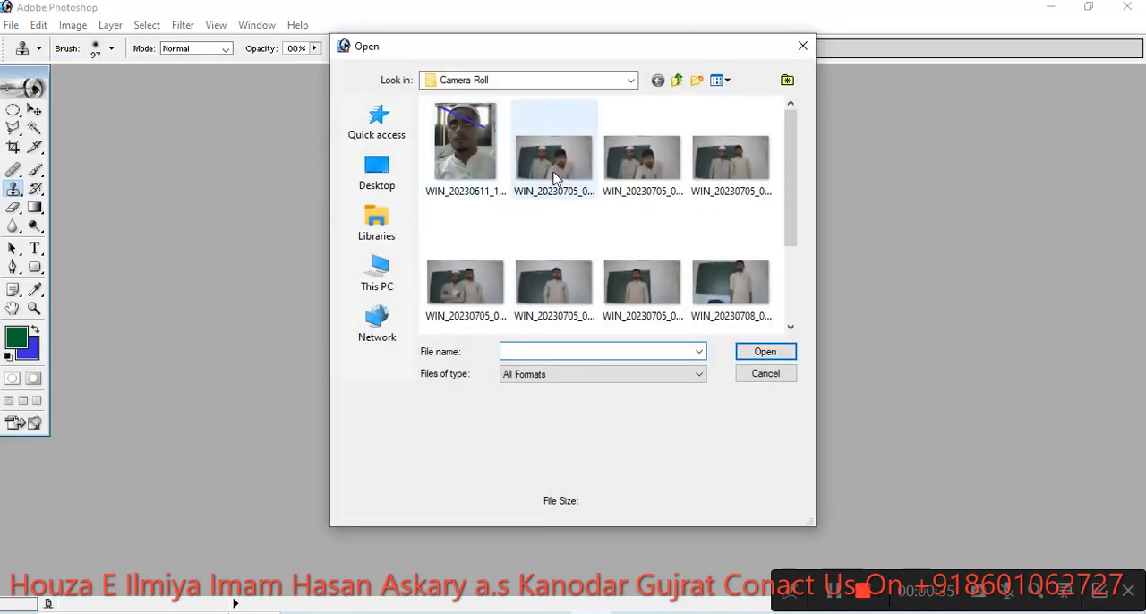
click(556, 175)
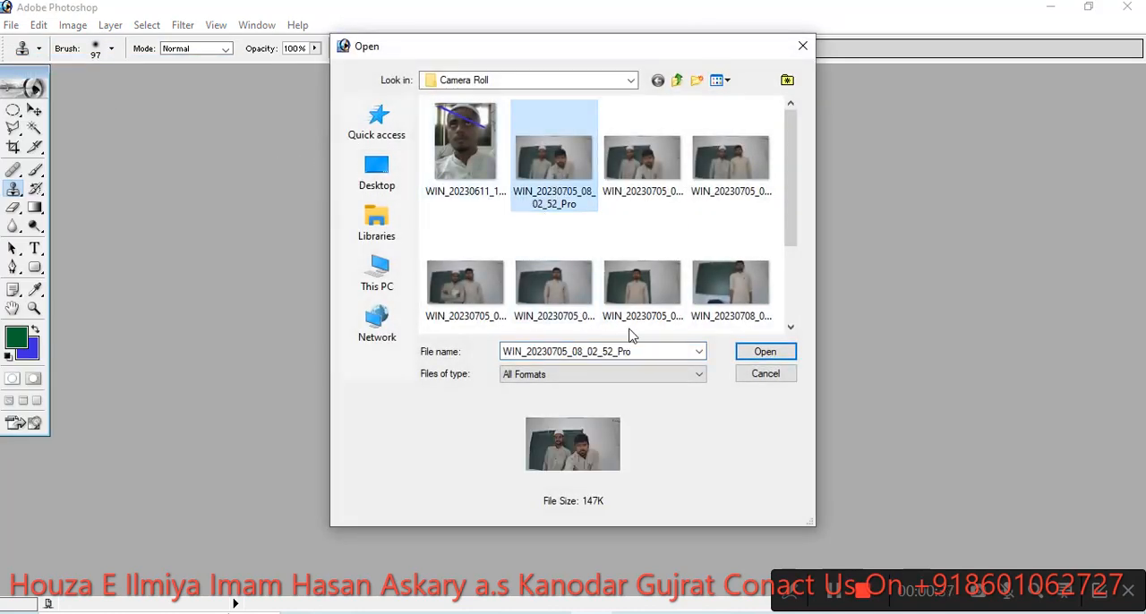
click(746, 355)
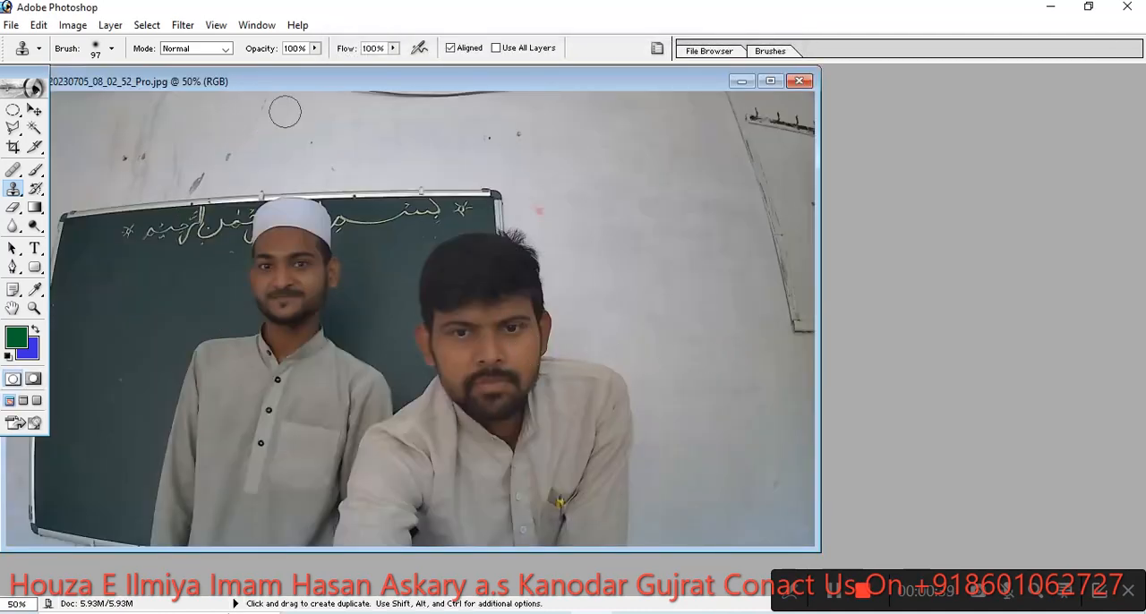
drag(399, 86, 515, 78)
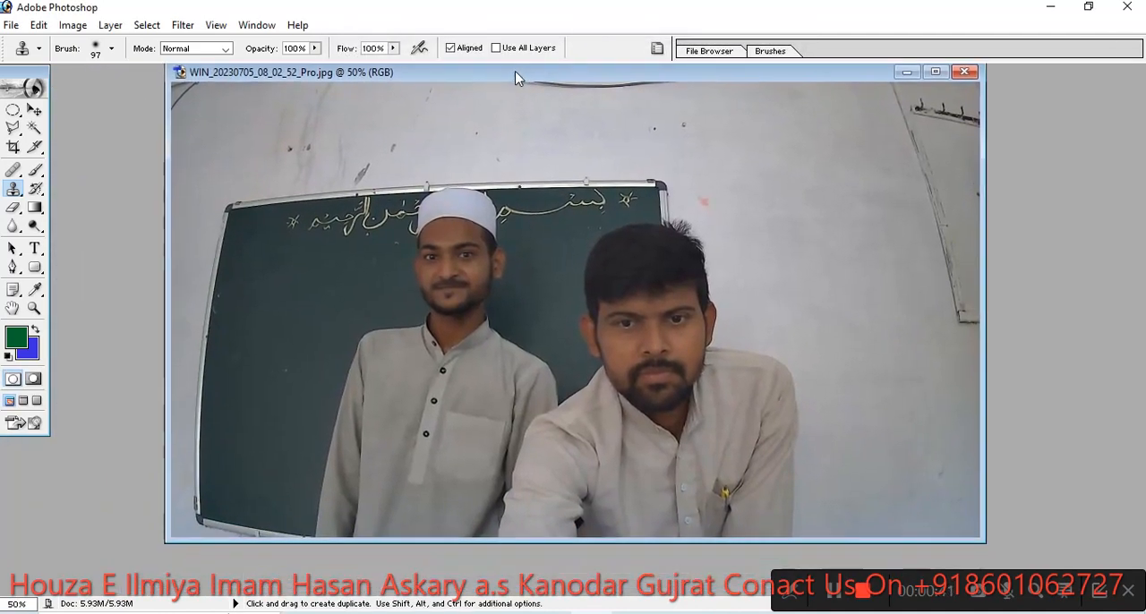
- Activate the Healing Brush Tool for retouching the photo
click(21, 178)
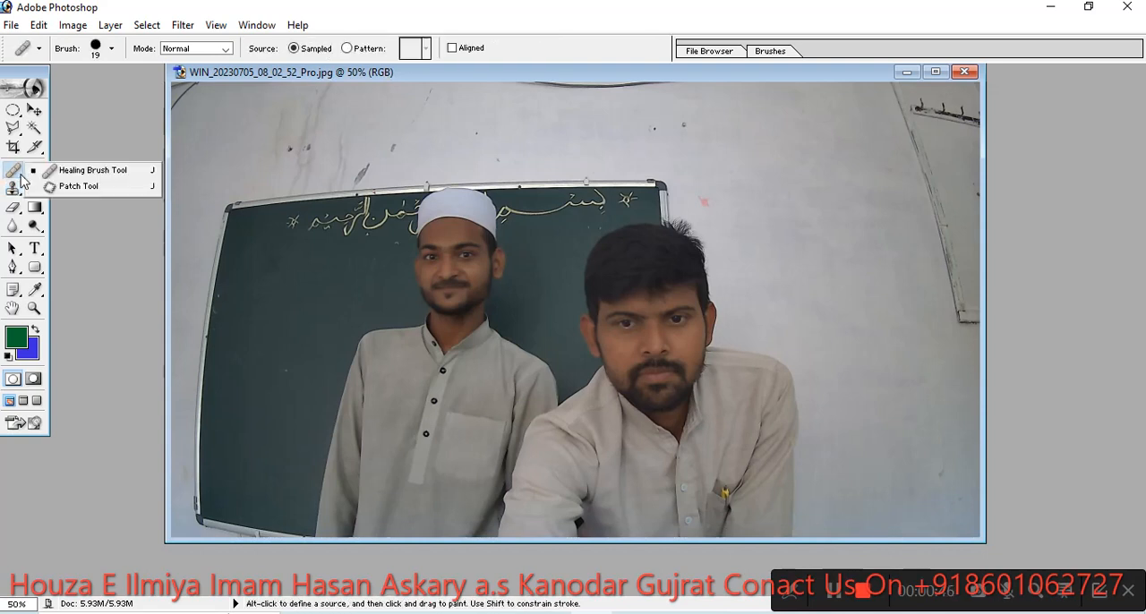
click(91, 175)
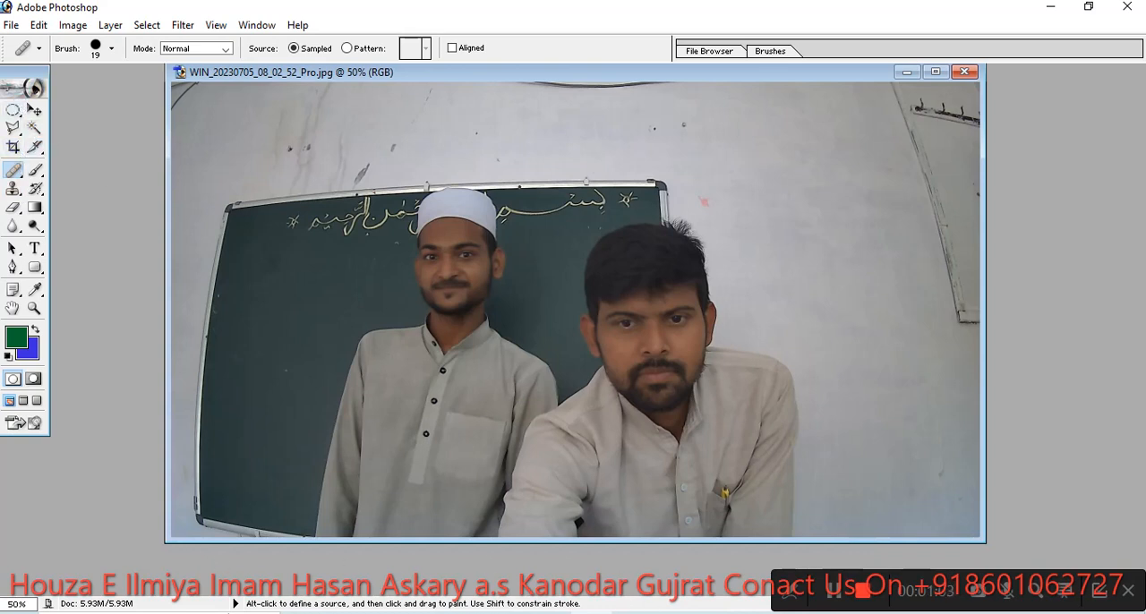
key(ctrl)
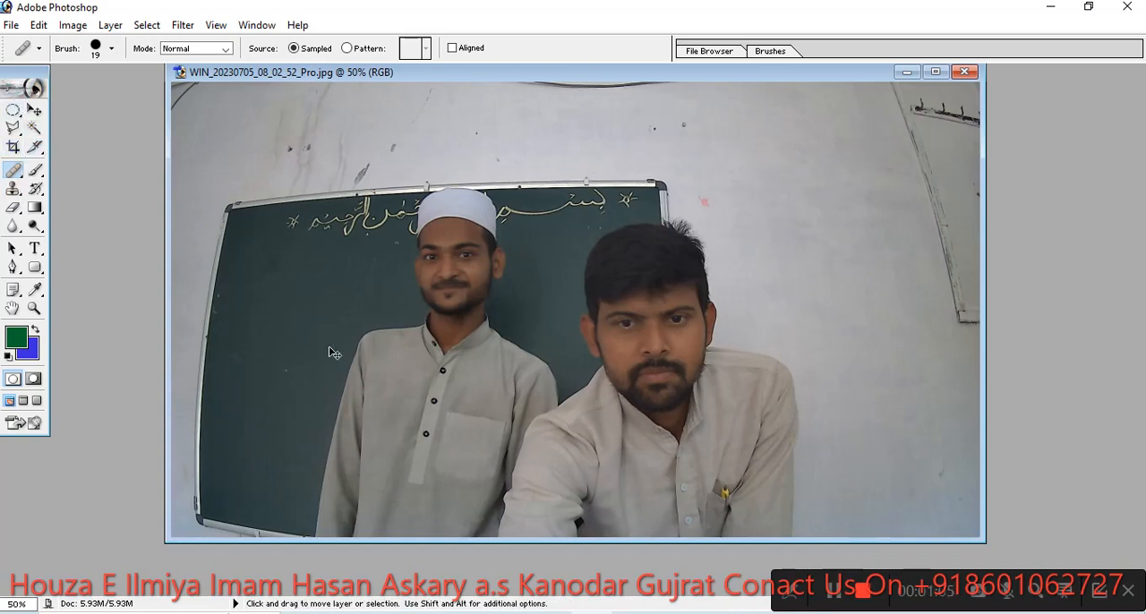
key(ctrl+plus)
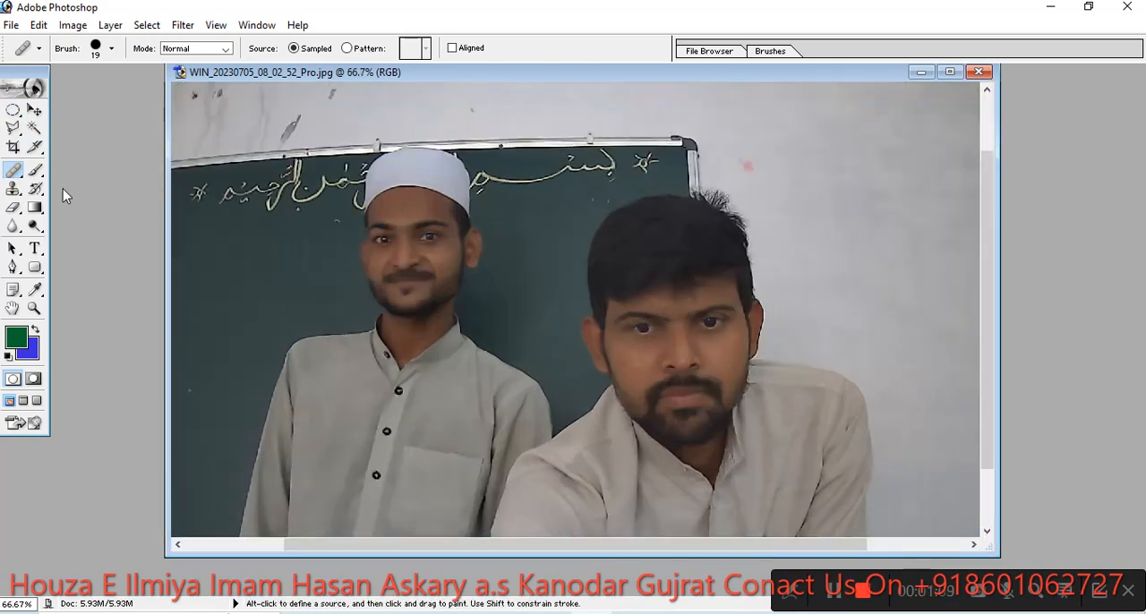
key(ctrl+minus)
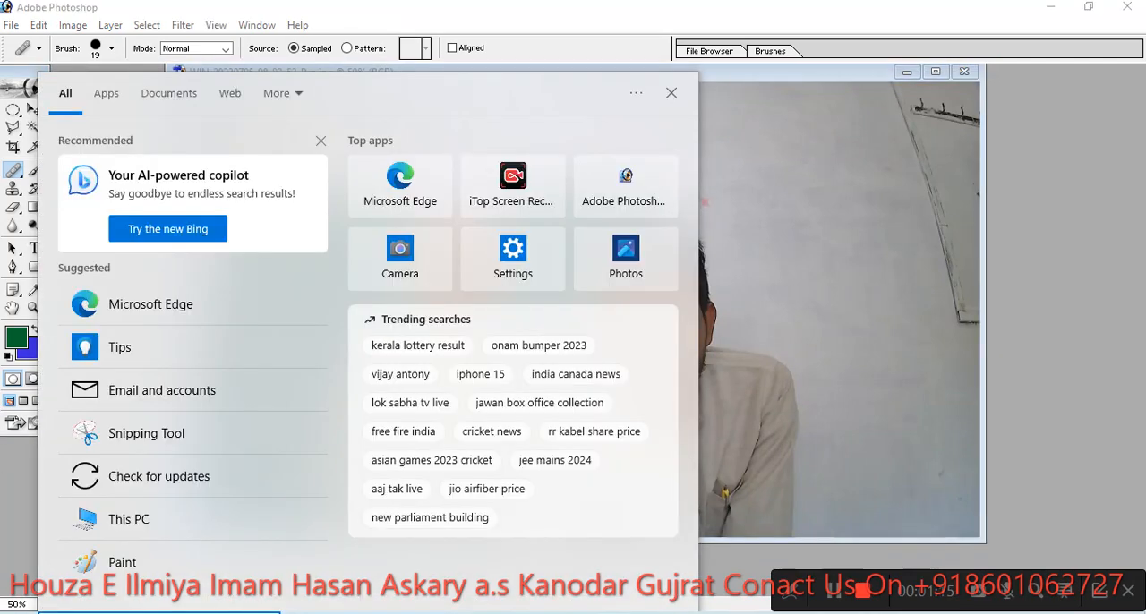
- Launch Windows Magnifier, view the Healing Brush and Patch Tool group at 200% screen magnification, and return to 100%
text(mag)
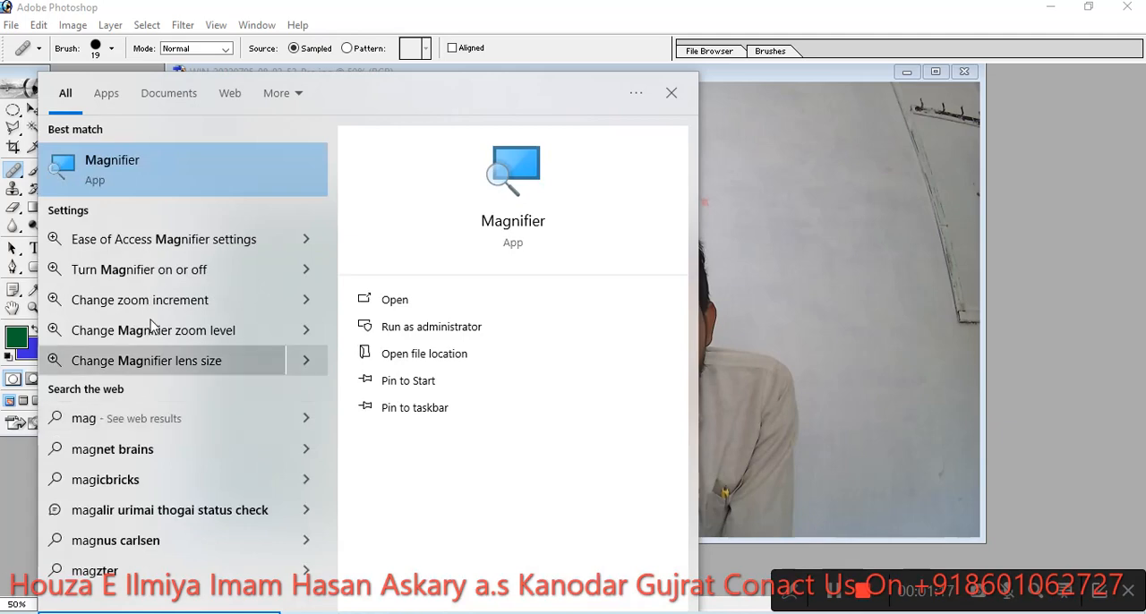
click(93, 161)
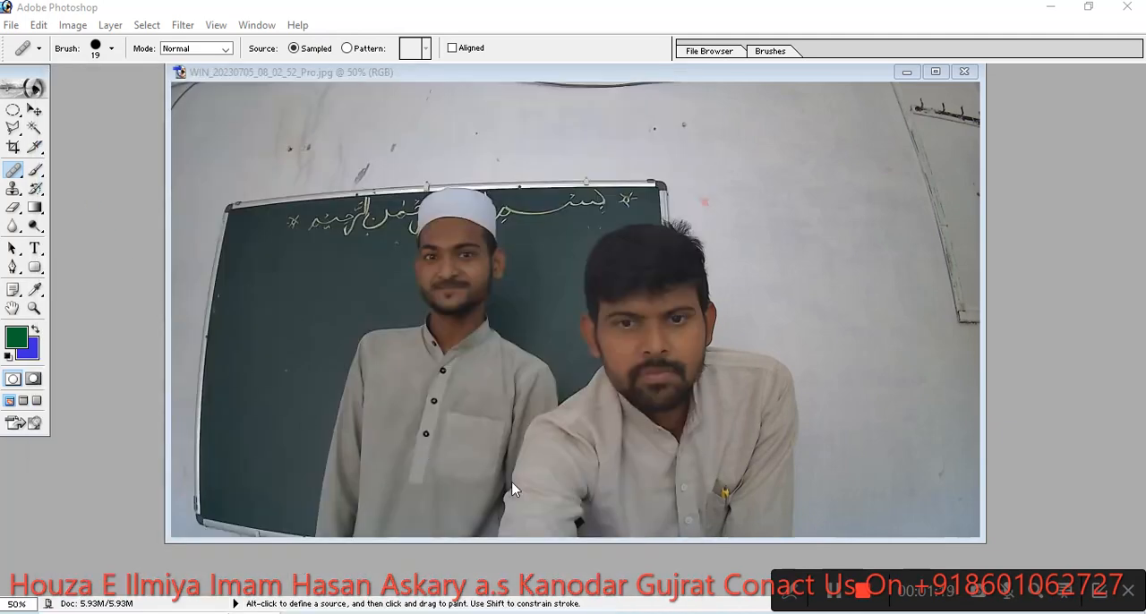
click(699, 570)
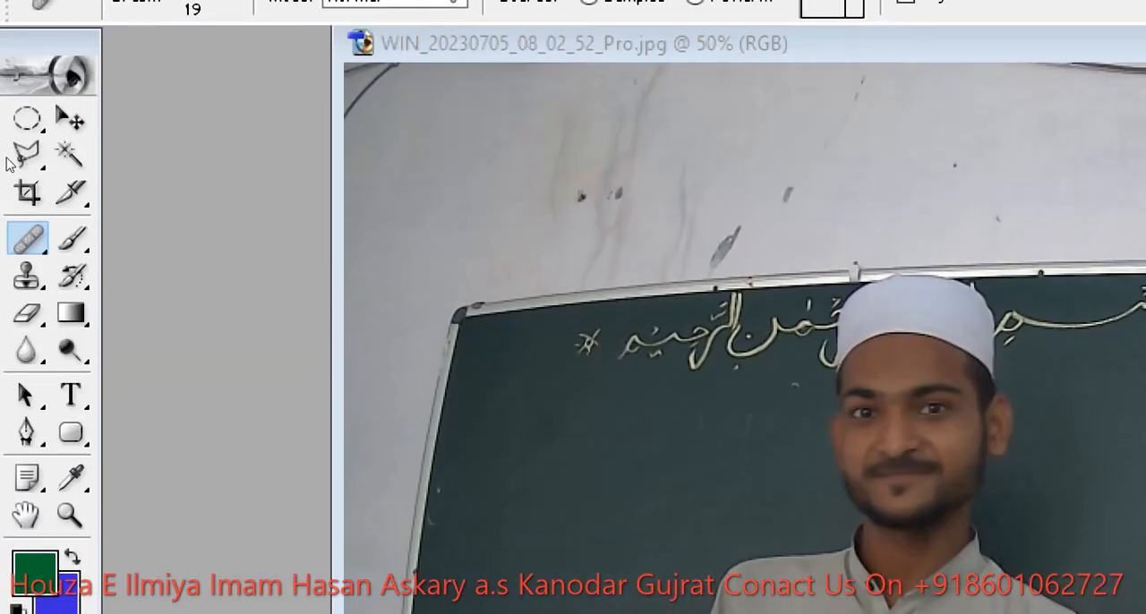
click(21, 179)
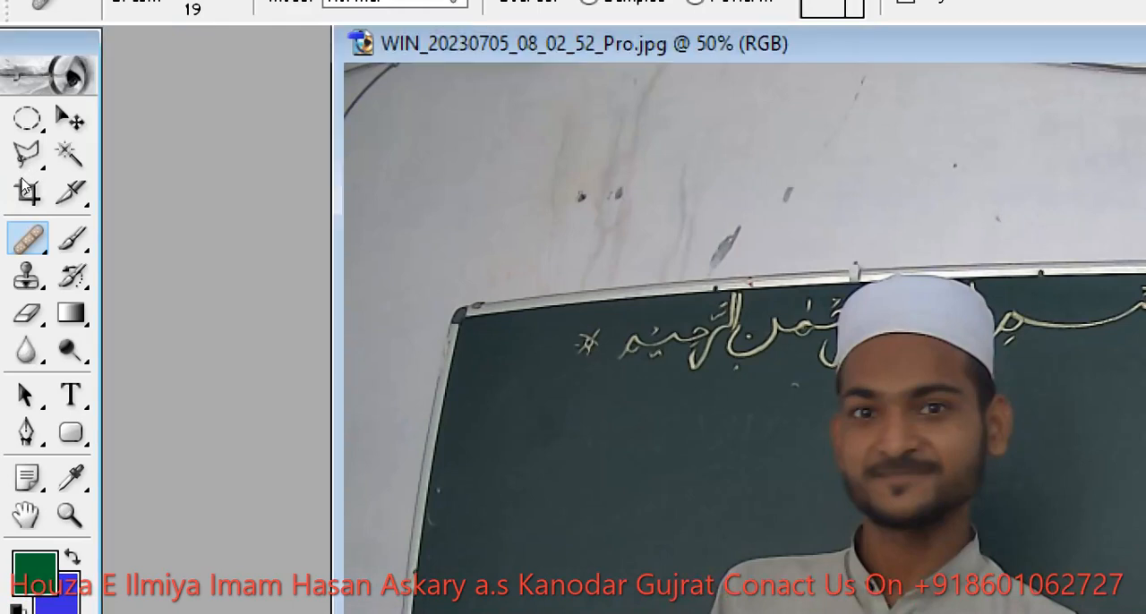
click(27, 238)
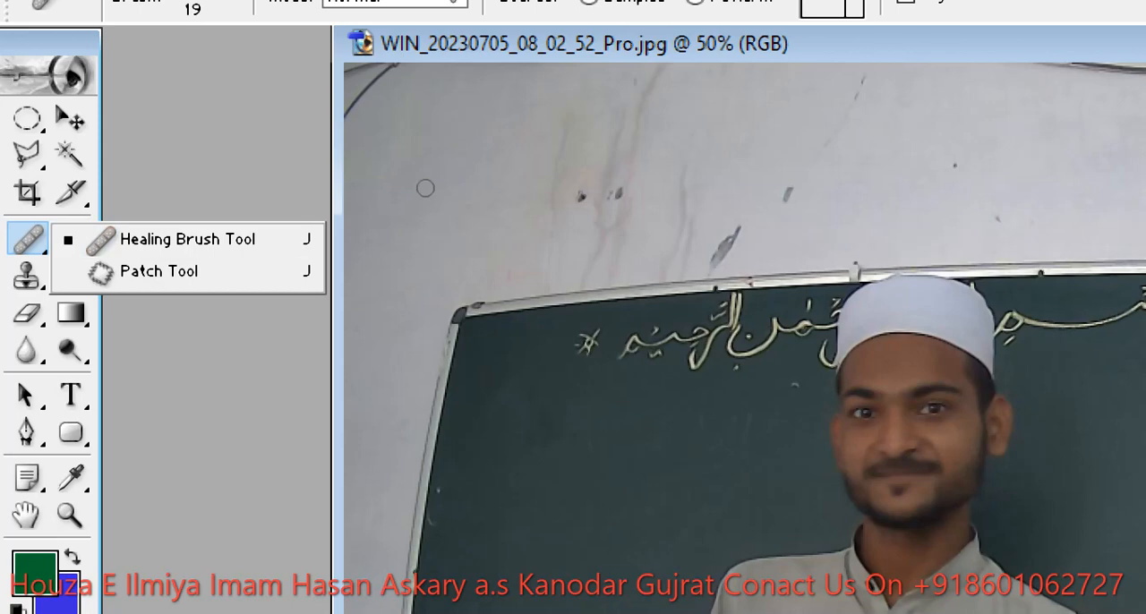
key(super+plus)
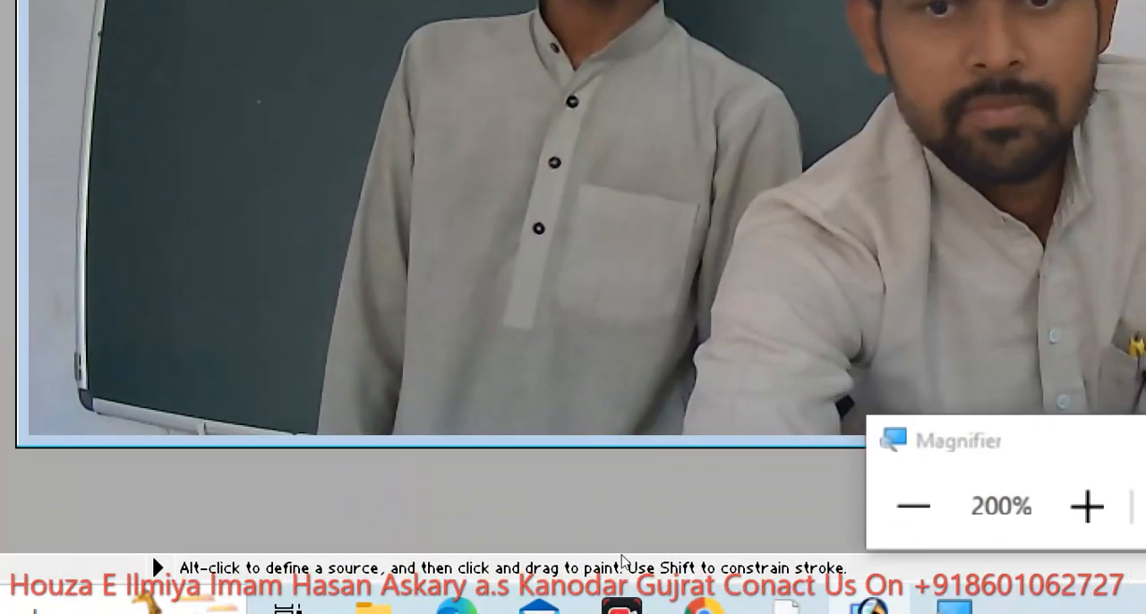
click(915, 507)
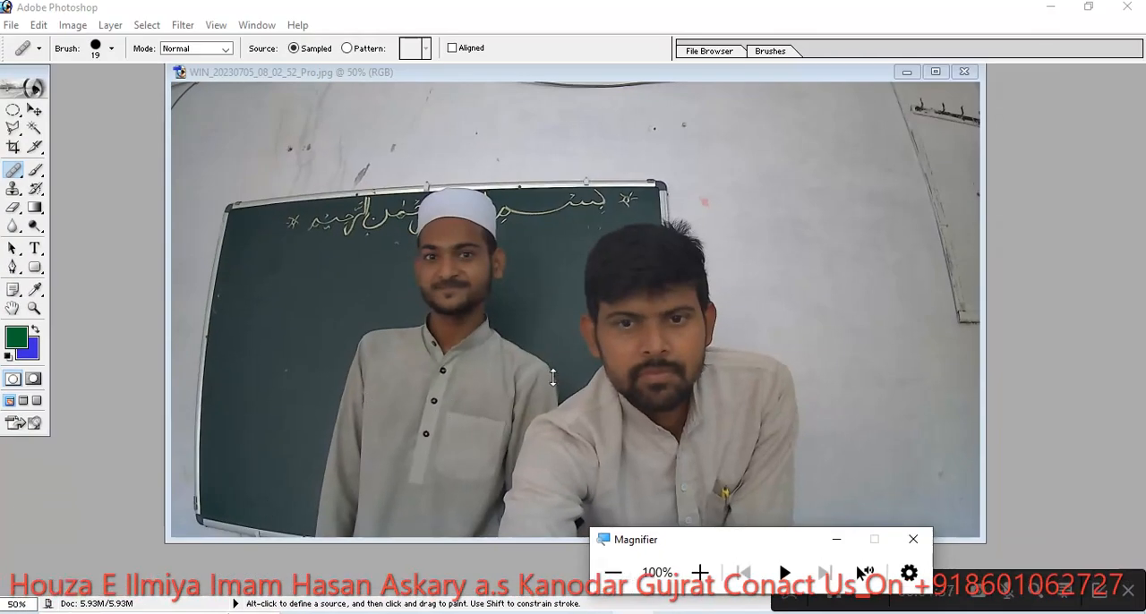
click(629, 324)
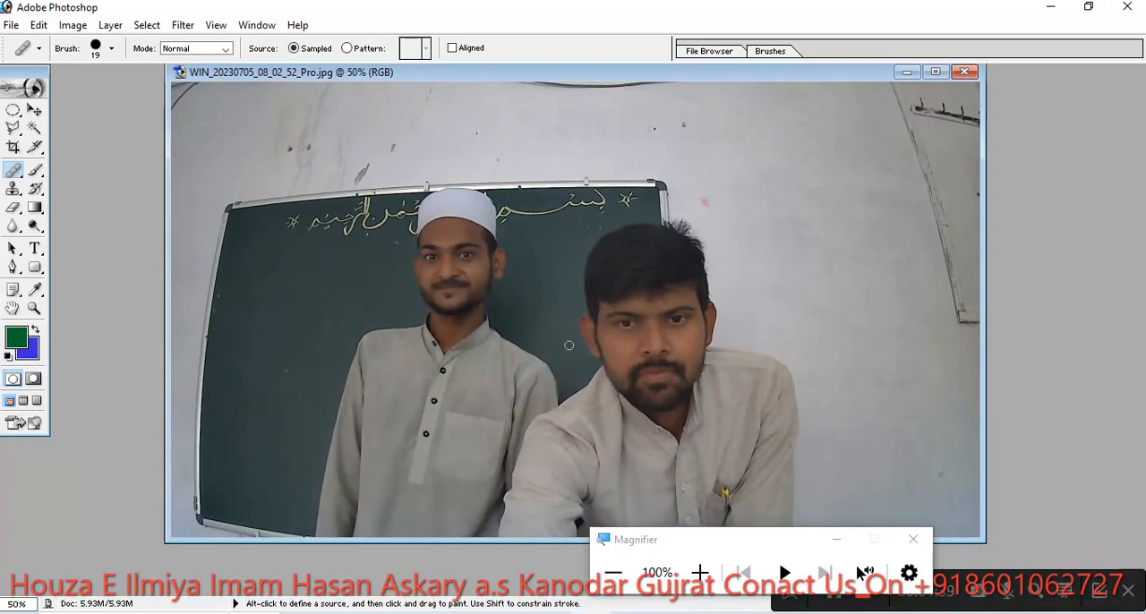
- Set the Healing Brush diameter to 35 px, magnifying the screen to 200% meanwhile and returning it to 100%
right_click(649, 306)
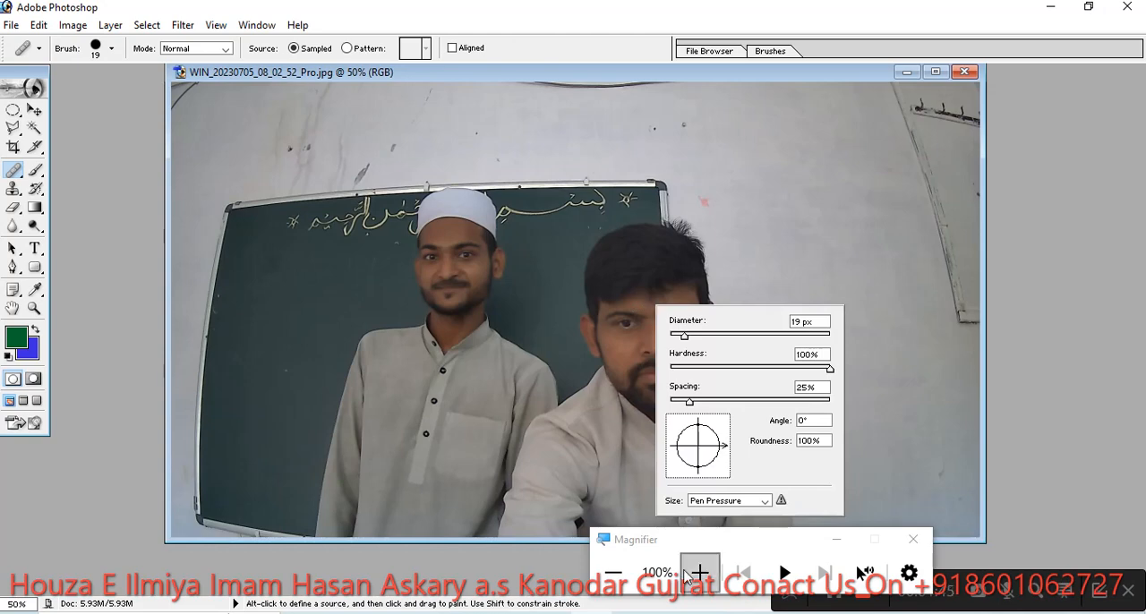
click(700, 572)
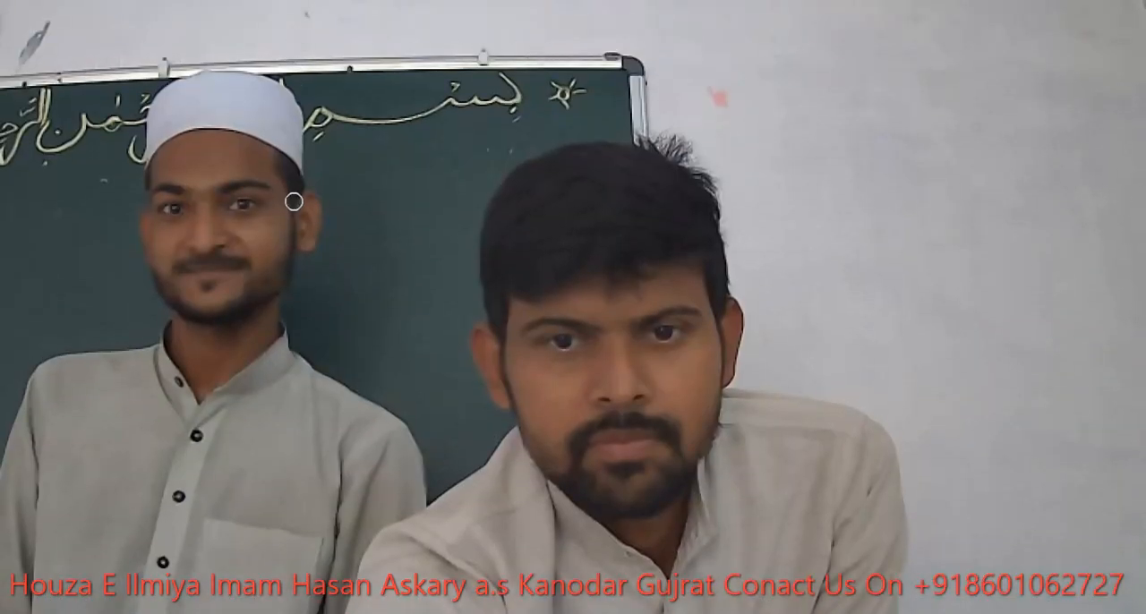
right_click(620, 312)
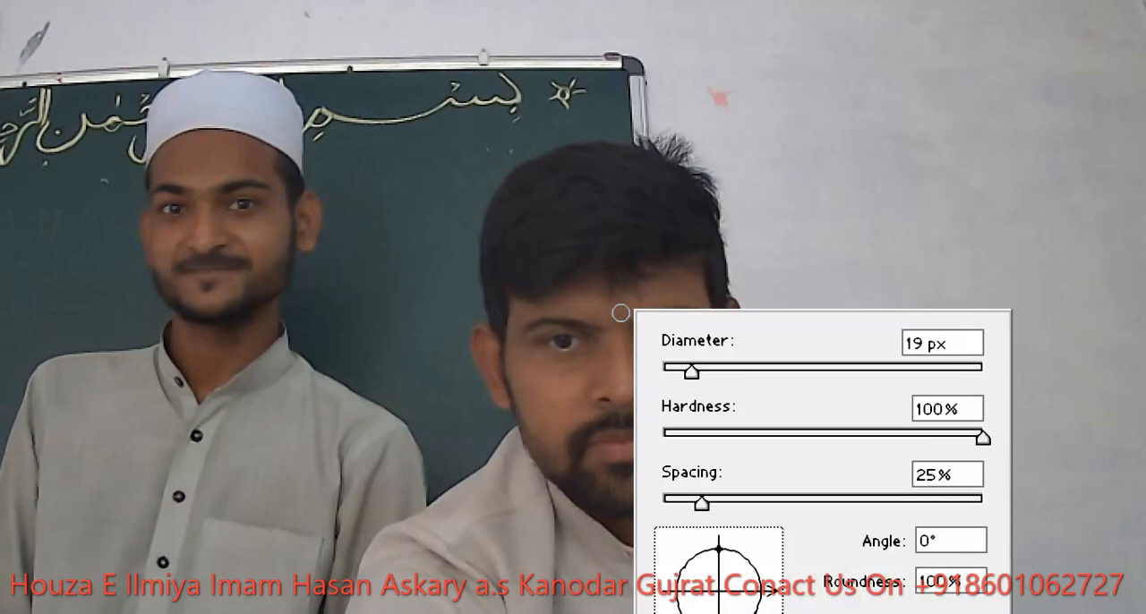
drag(695, 348, 772, 341)
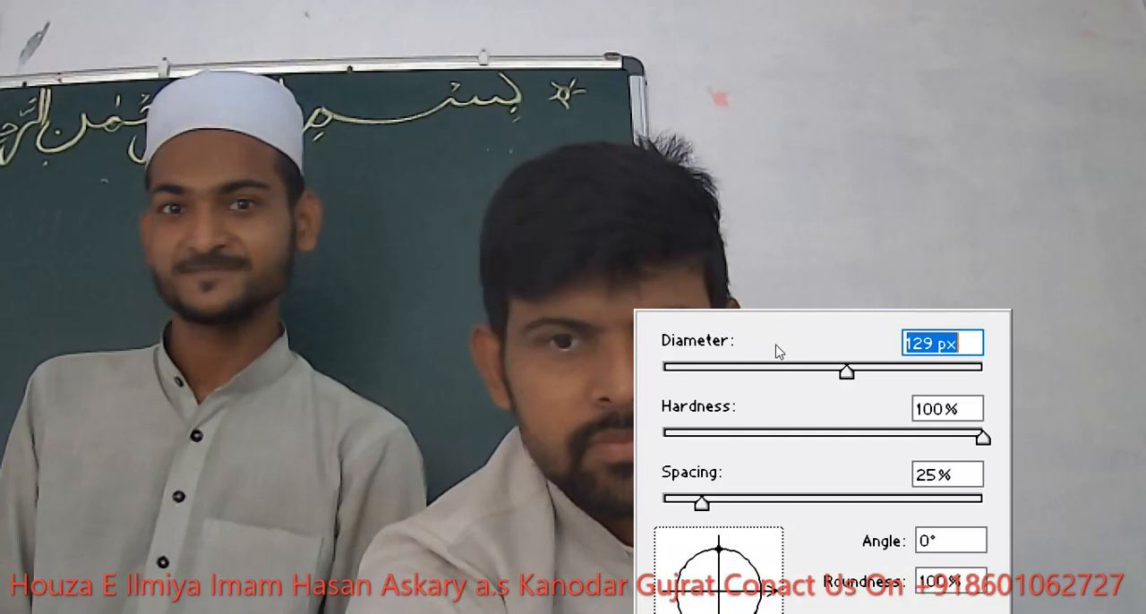
mouse_move(768, 343)
mouse_down()
mouse_move(724, 332)
mouse_move(721, 348)
mouse_move(705, 346)
mouse_up()
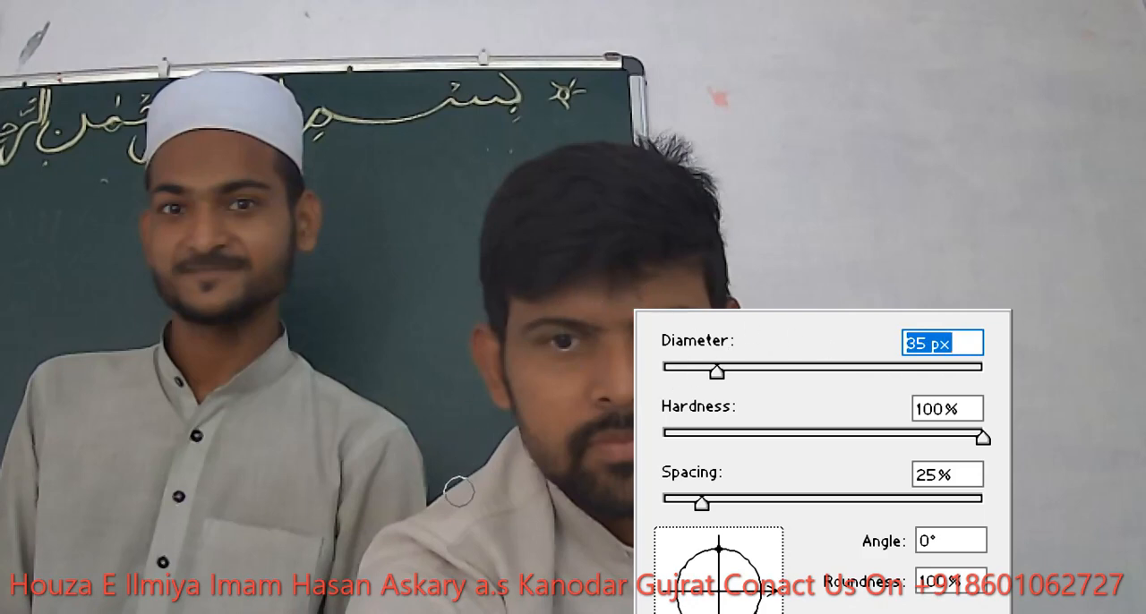
key(super)
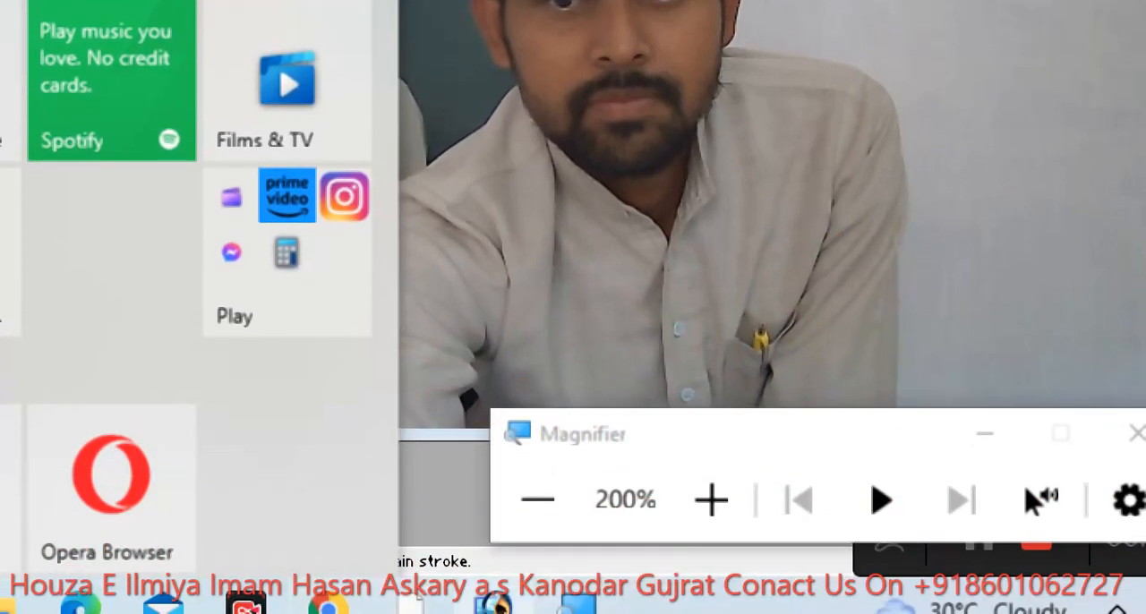
key(super+minus)
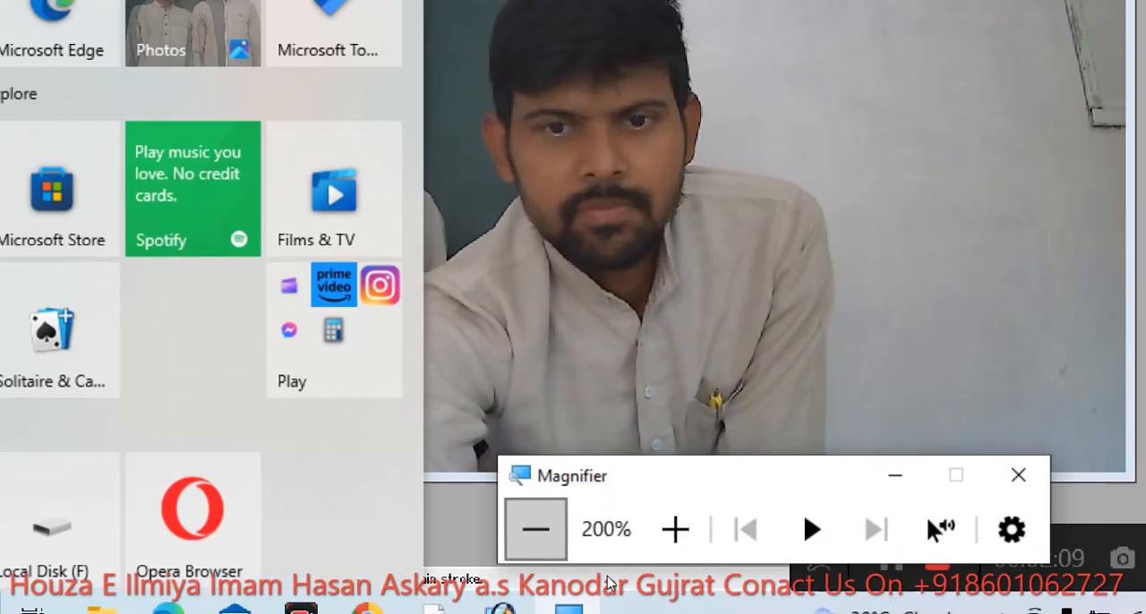
- Switch to the Google Meet call in the browser, admit the waiting participant, and return to Photoshop
mouse_move(385, 611)
click(351, 585)
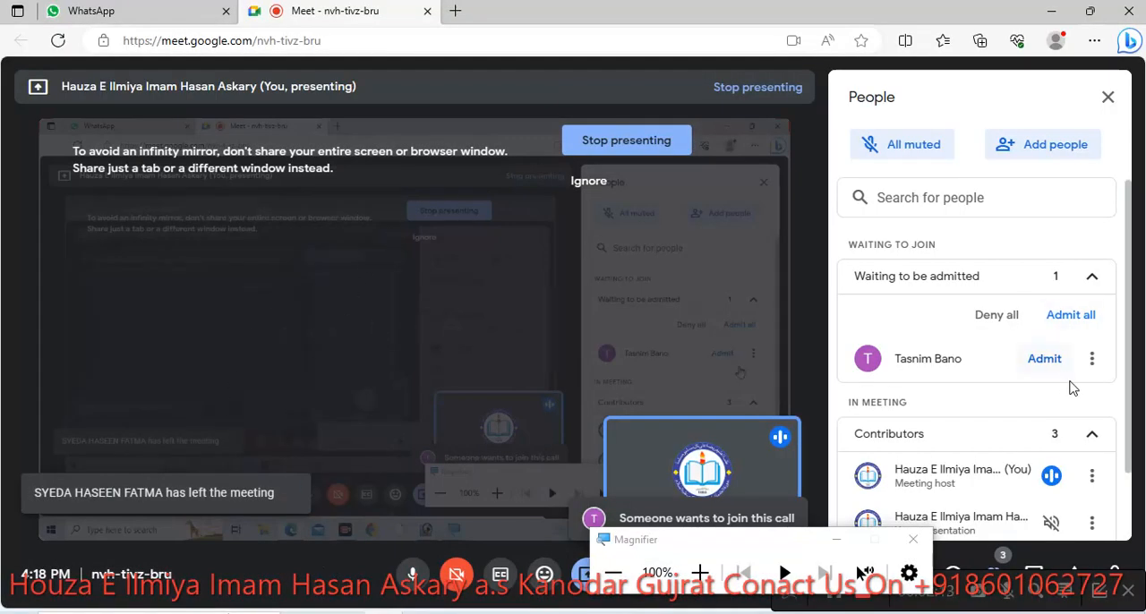
click(1045, 358)
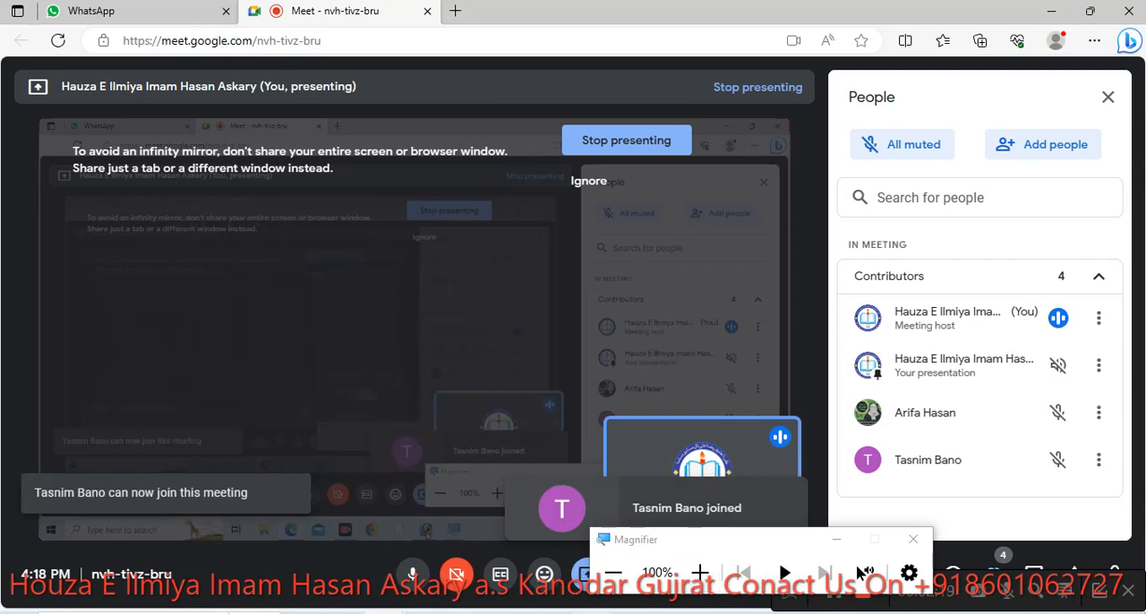
click(591, 613)
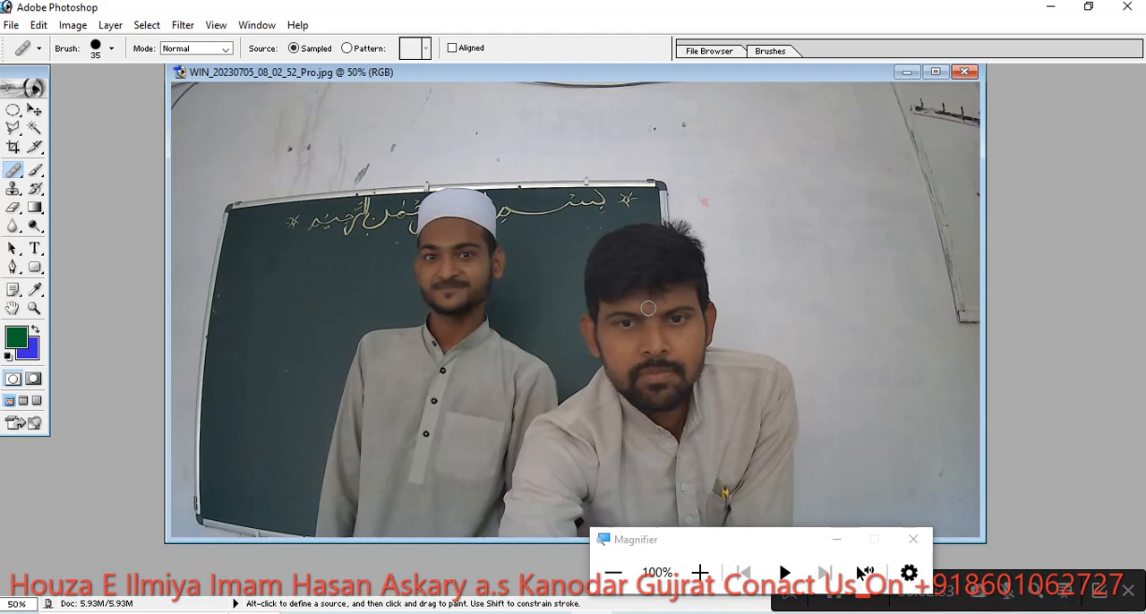
- Sample the front man's face between the eyes and paint a small healing patch on the wall above and beside him
key(alt)
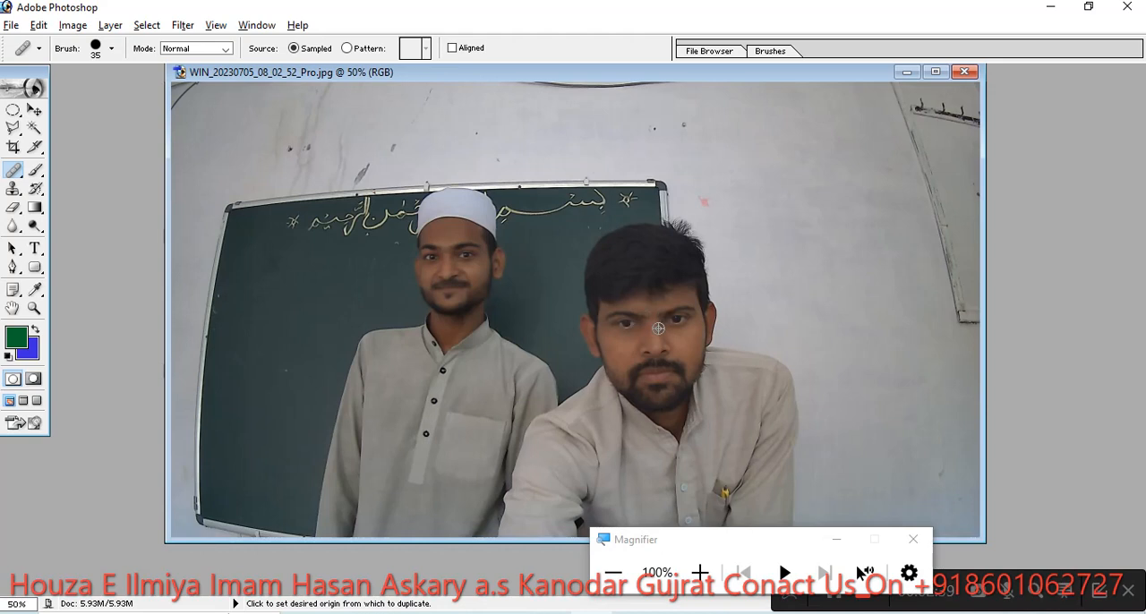
alt+click(658, 329)
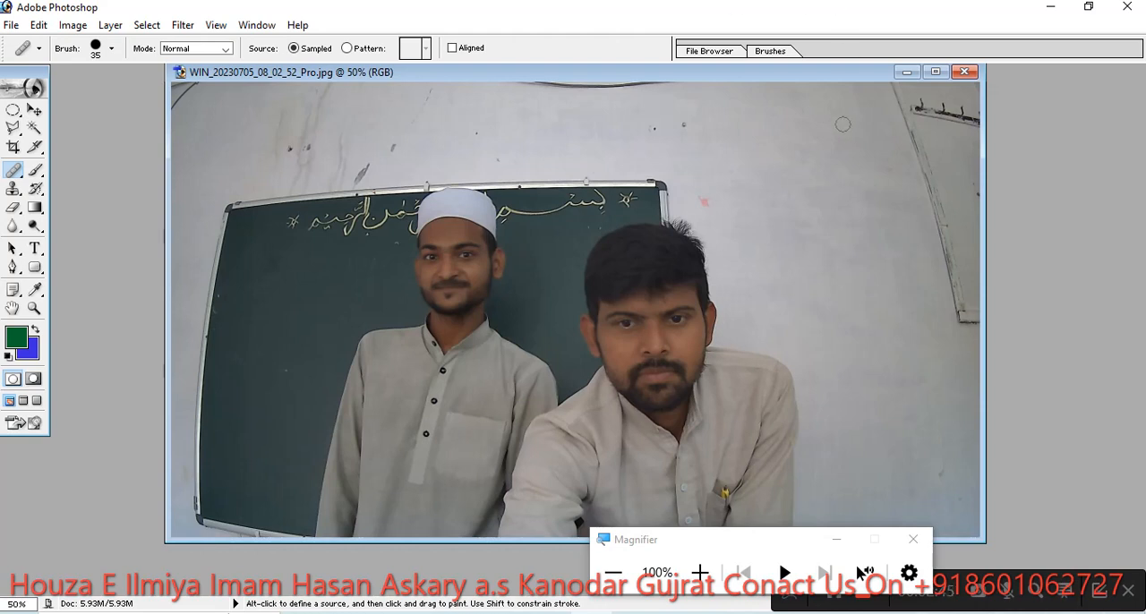
mouse_move(862, 147)
mouse_down()
mouse_move(835, 146)
mouse_move(841, 112)
mouse_move(863, 119)
mouse_move(863, 138)
mouse_move(853, 139)
mouse_move(849, 119)
mouse_move(877, 135)
mouse_move(877, 149)
mouse_move(838, 178)
mouse_move(870, 170)
mouse_move(843, 158)
mouse_up()
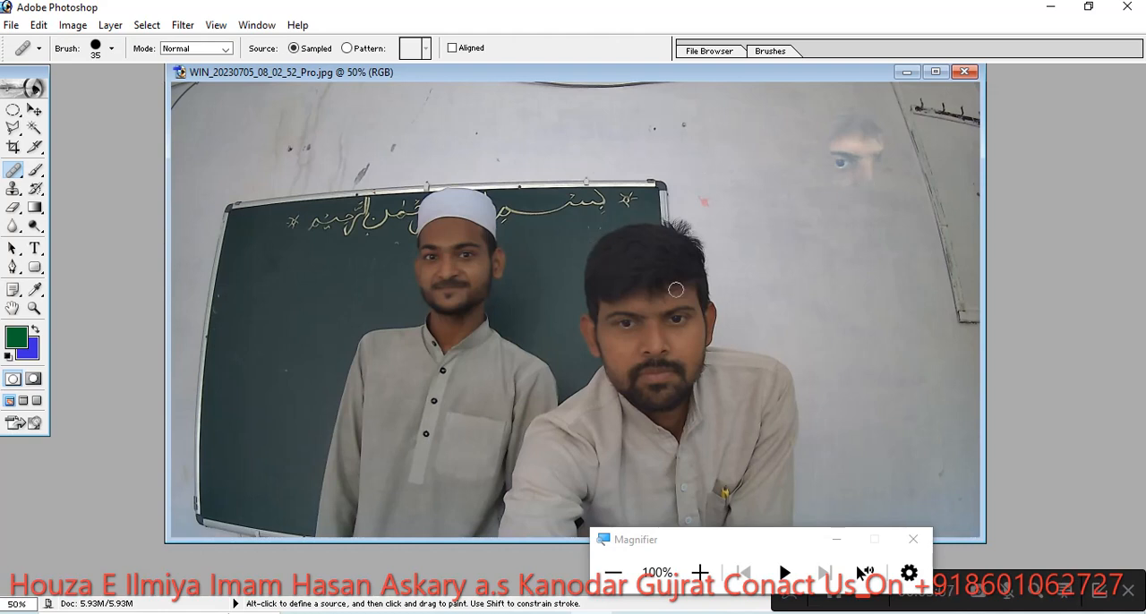
- Sample the front man's face and paint a healed copy of his head, shoulders and the blackboard behind him onto the wall above and beside him
alt+click(639, 332)
mouse_move(815, 244)
mouse_down()
mouse_move(825, 249)
mouse_move(801, 258)
mouse_move(838, 229)
mouse_move(811, 224)
mouse_move(813, 184)
mouse_move(861, 193)
mouse_move(828, 245)
mouse_move(857, 233)
mouse_move(826, 301)
mouse_move(851, 314)
mouse_move(887, 226)
mouse_move(840, 335)
mouse_move(905, 143)
mouse_move(833, 206)
mouse_move(836, 182)
mouse_move(814, 199)
mouse_move(841, 90)
mouse_move(746, 345)
mouse_move(780, 268)
mouse_move(772, 356)
mouse_up()
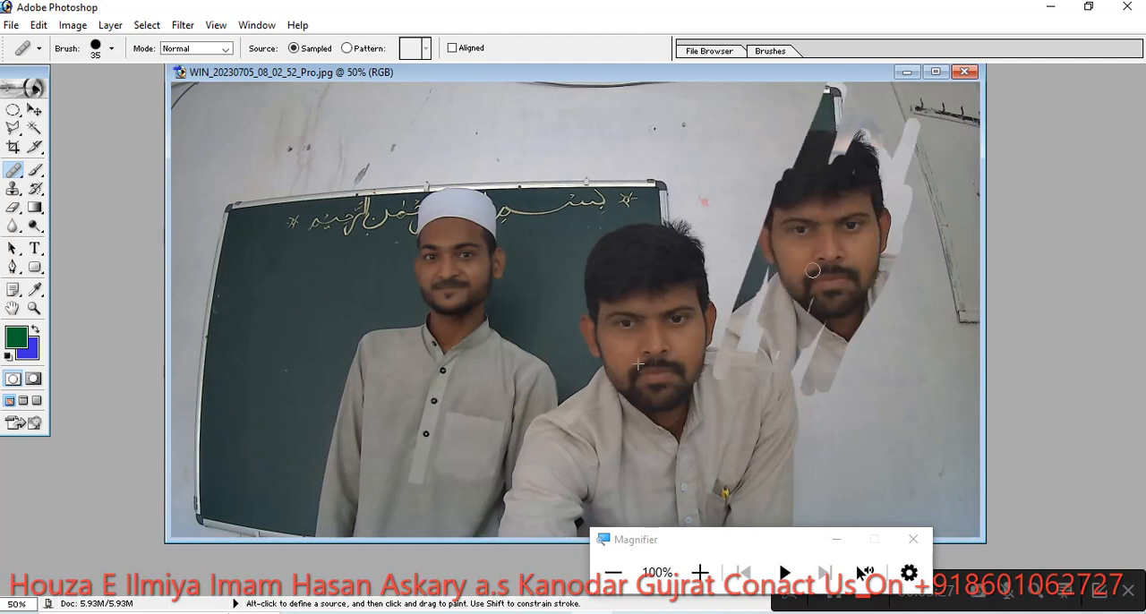
mouse_move(793, 270)
mouse_down()
mouse_move(765, 376)
mouse_move(747, 335)
mouse_up()
mouse_move(768, 431)
mouse_down()
mouse_move(886, 307)
mouse_move(806, 406)
mouse_move(831, 395)
mouse_up()
mouse_move(826, 320)
mouse_down()
mouse_move(847, 291)
mouse_move(814, 312)
mouse_move(818, 274)
mouse_up()
mouse_move(815, 430)
mouse_down()
mouse_move(878, 341)
mouse_move(837, 456)
mouse_move(867, 121)
mouse_move(840, 152)
mouse_move(831, 109)
mouse_move(793, 94)
mouse_move(748, 260)
mouse_move(810, 112)
mouse_move(763, 283)
mouse_move(747, 274)
mouse_move(876, 93)
mouse_up()
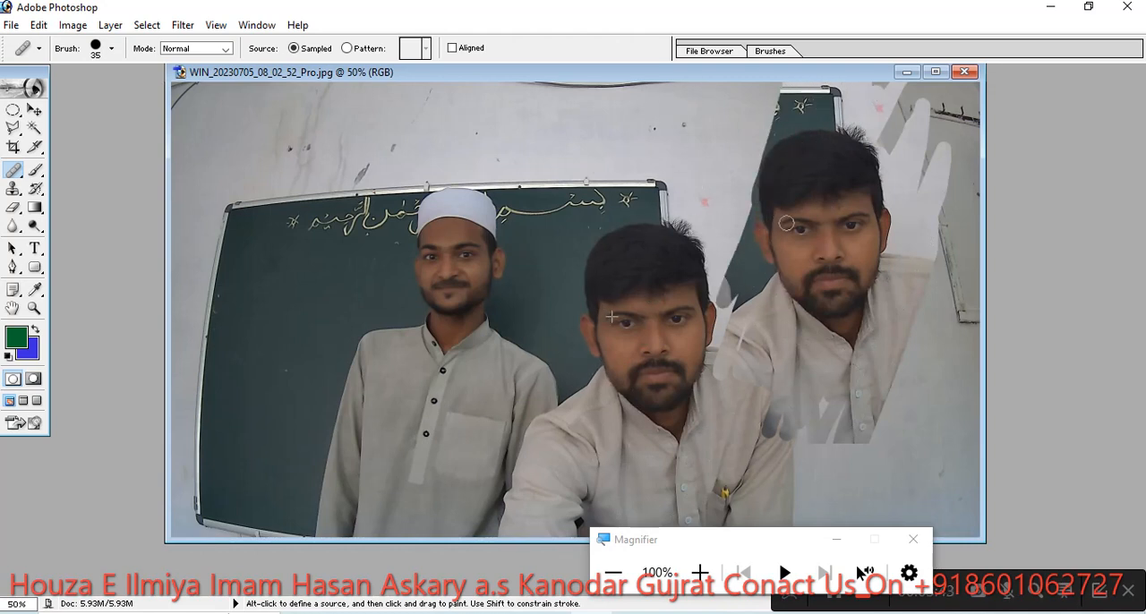
mouse_move(783, 123)
mouse_down()
mouse_move(716, 256)
mouse_move(738, 125)
mouse_move(752, 169)
mouse_move(763, 97)
mouse_move(778, 110)
mouse_move(758, 151)
mouse_move(770, 74)
mouse_move(740, 266)
mouse_move(732, 240)
mouse_move(727, 342)
mouse_move(725, 319)
mouse_move(714, 337)
mouse_move(742, 314)
mouse_up()
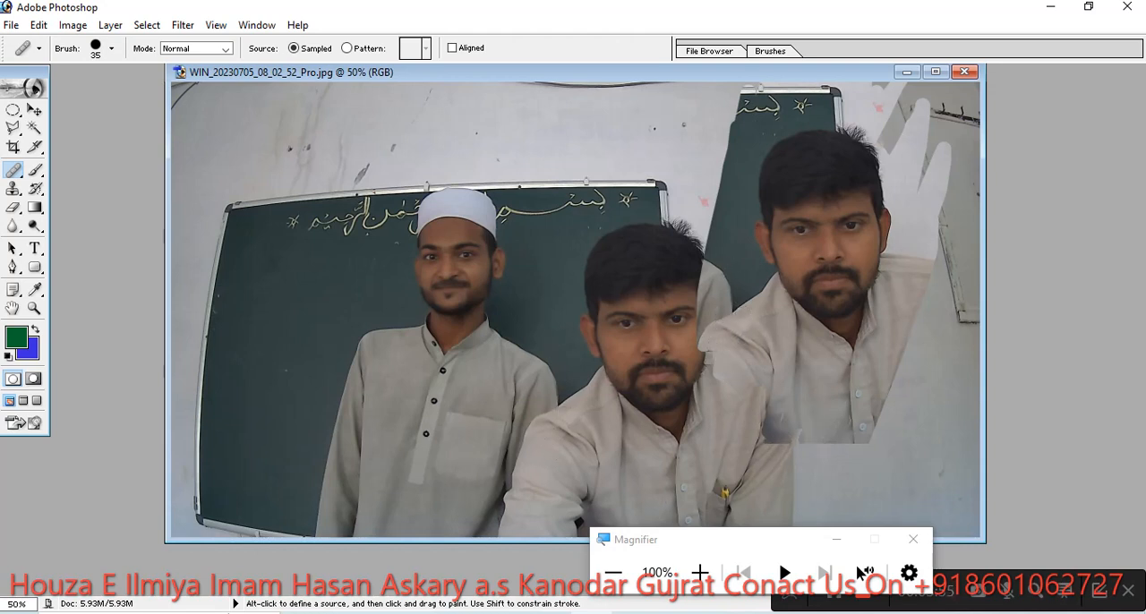
drag(763, 419, 762, 377)
mouse_move(904, 44)
mouse_down()
mouse_move(957, 22)
mouse_move(876, 174)
mouse_move(922, 91)
mouse_move(975, 68)
mouse_move(923, 165)
mouse_move(943, 109)
mouse_move(927, 93)
mouse_move(874, 79)
mouse_move(795, 128)
mouse_move(800, 99)
mouse_up()
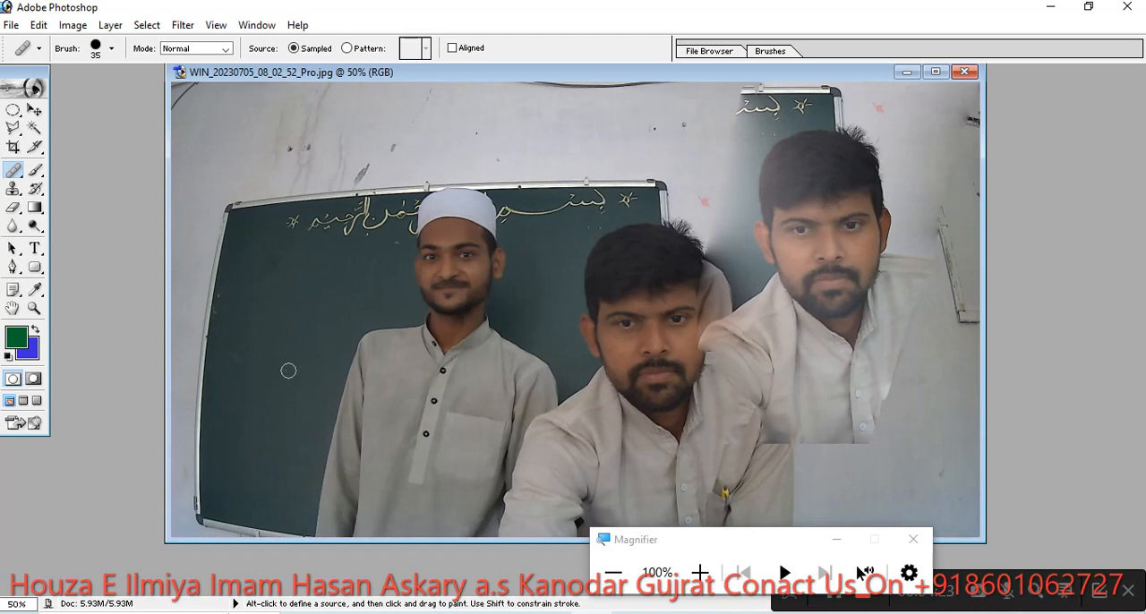
- Sample the capped man's face between the eyes and paint a healed copy of it on the wall above the blackboard's far corner
click(456, 284)
key(alt)
alt+click(456, 265)
mouse_move(260, 119)
mouse_down()
mouse_move(241, 142)
mouse_move(256, 118)
mouse_move(278, 120)
mouse_move(276, 150)
mouse_move(260, 117)
mouse_move(267, 188)
mouse_move(270, 146)
mouse_move(294, 140)
mouse_move(287, 187)
mouse_move(275, 165)
mouse_move(283, 119)
mouse_move(250, 129)
mouse_move(266, 108)
mouse_move(295, 132)
mouse_move(259, 108)
mouse_move(229, 122)
mouse_move(227, 148)
mouse_move(251, 102)
mouse_move(227, 114)
mouse_move(244, 101)
mouse_move(300, 102)
mouse_move(255, 88)
mouse_up()
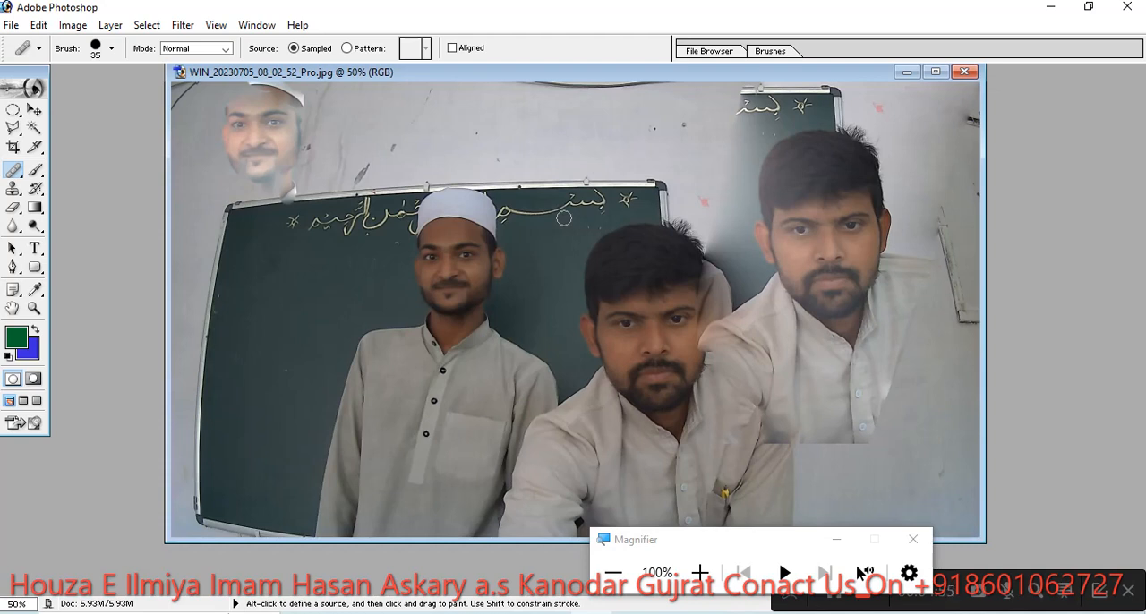
- Use the Clone Stamp to sample the capped man's face and paint a second copy of him beside the original, over the blackboard's outer end
click(16, 191)
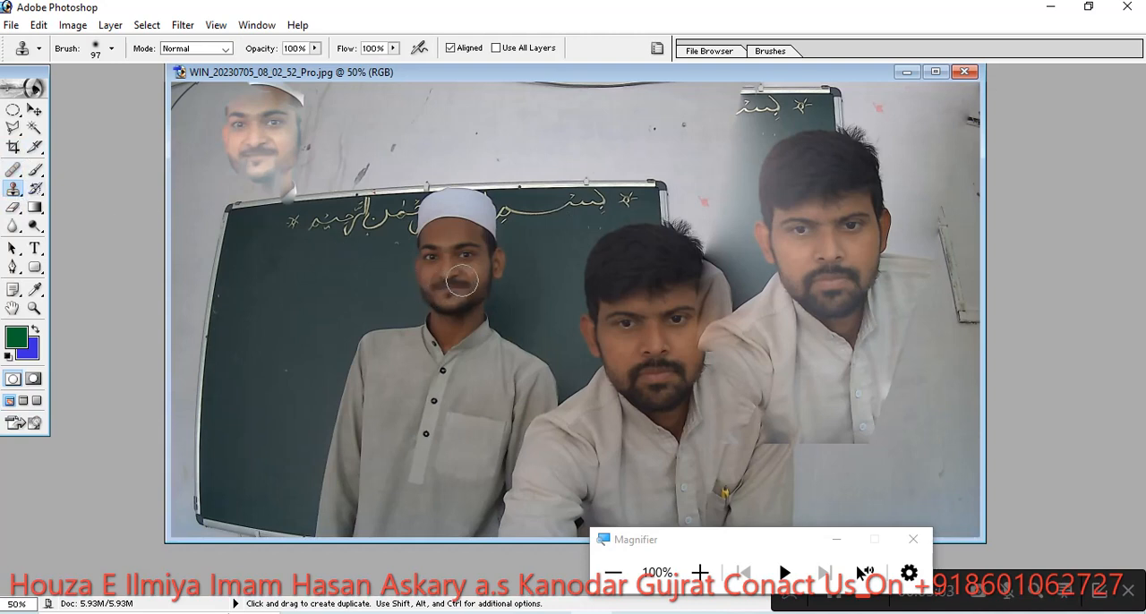
alt+click(456, 287)
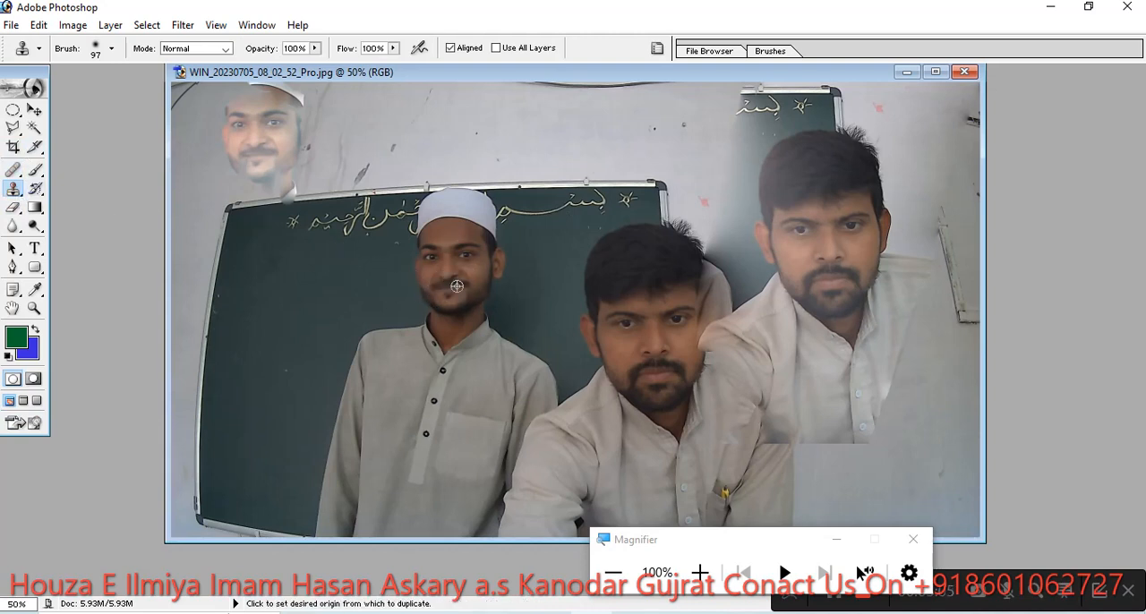
mouse_move(258, 255)
mouse_down()
mouse_move(276, 293)
mouse_move(211, 212)
mouse_move(282, 136)
mouse_move(276, 123)
mouse_move(310, 309)
mouse_move(255, 365)
mouse_move(227, 219)
mouse_move(232, 110)
mouse_move(212, 273)
mouse_move(315, 315)
mouse_up()
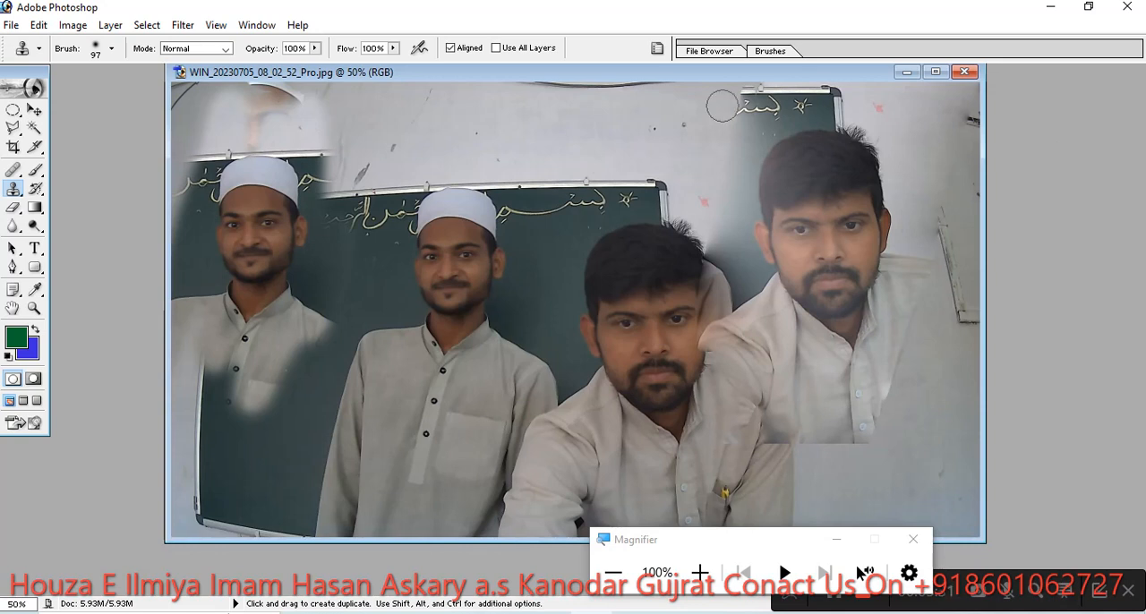
- Reselect the Healing Brush Tool and close the edited classroom photo
click(14, 170)
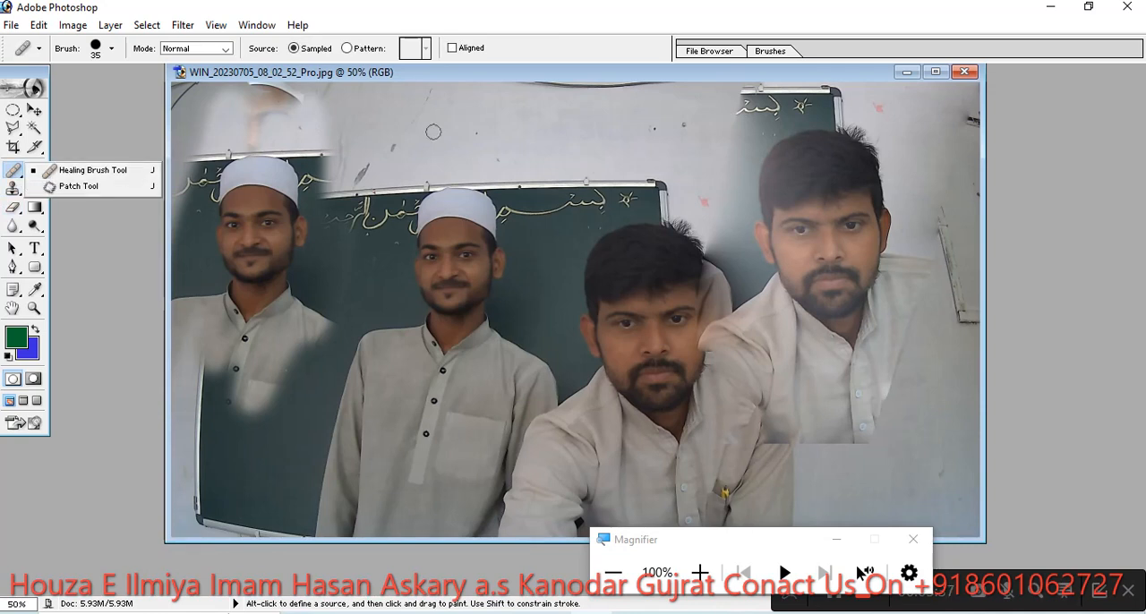
click(965, 72)
click(596, 255)
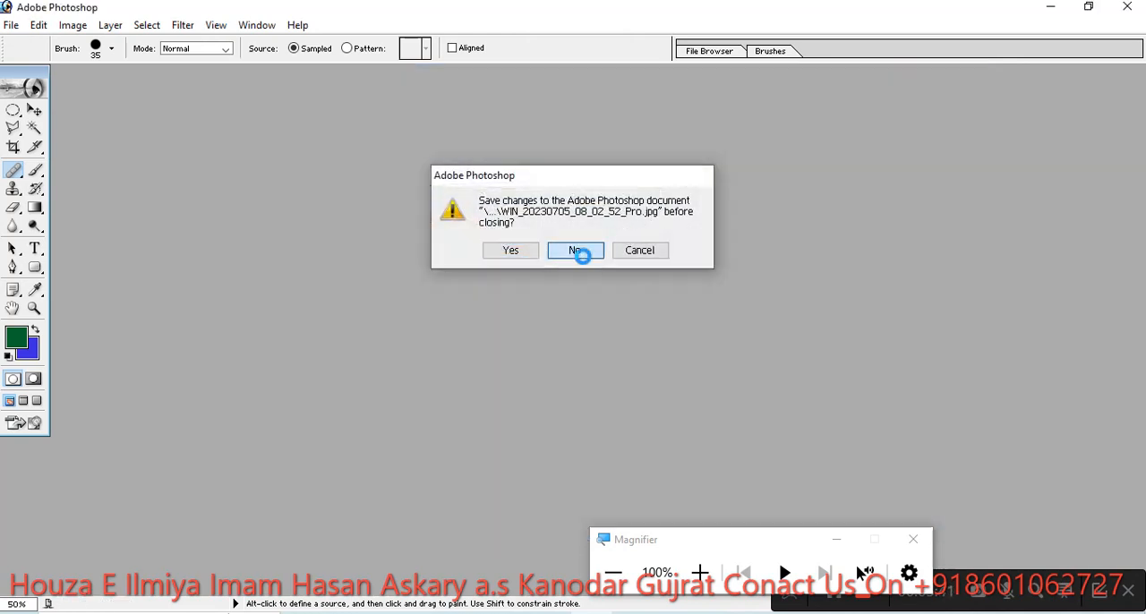
click(11, 25)
click(31, 63)
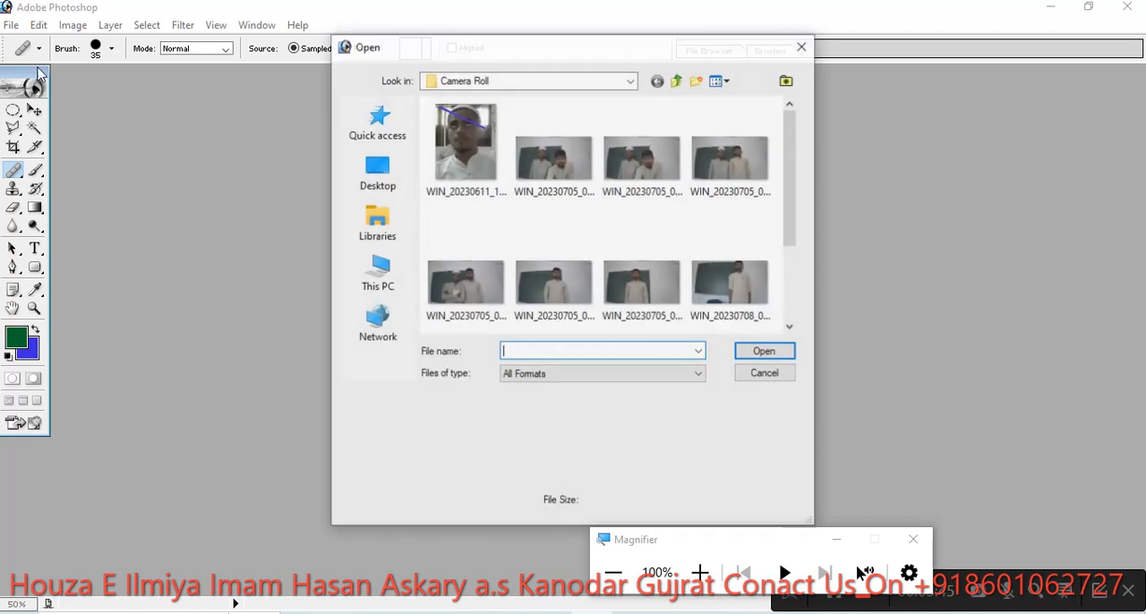
scroll(579, 209, down, 2)
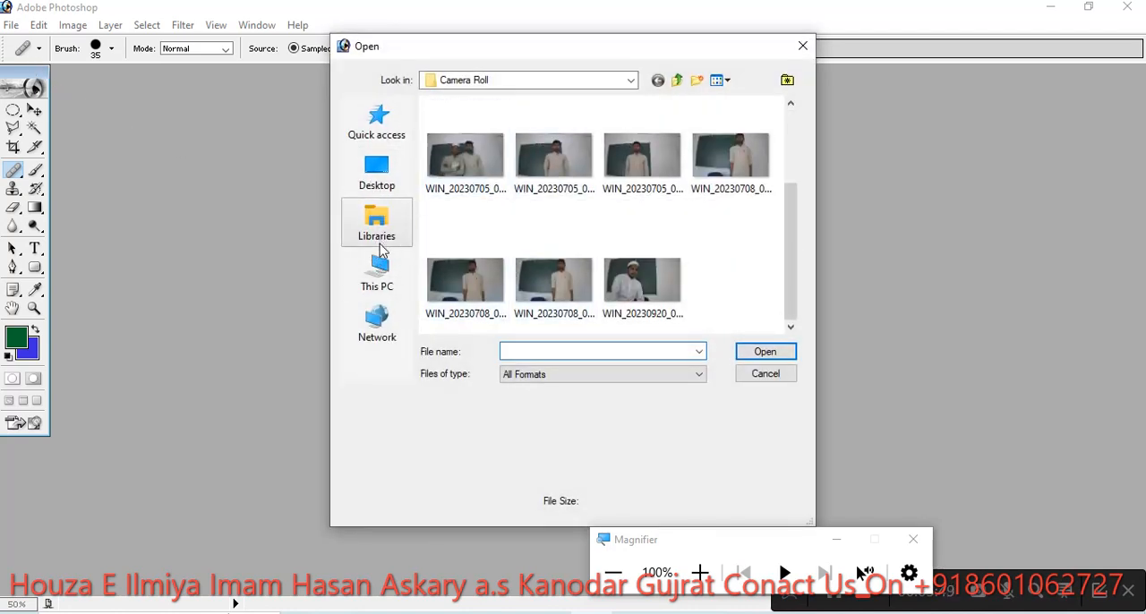
click(377, 270)
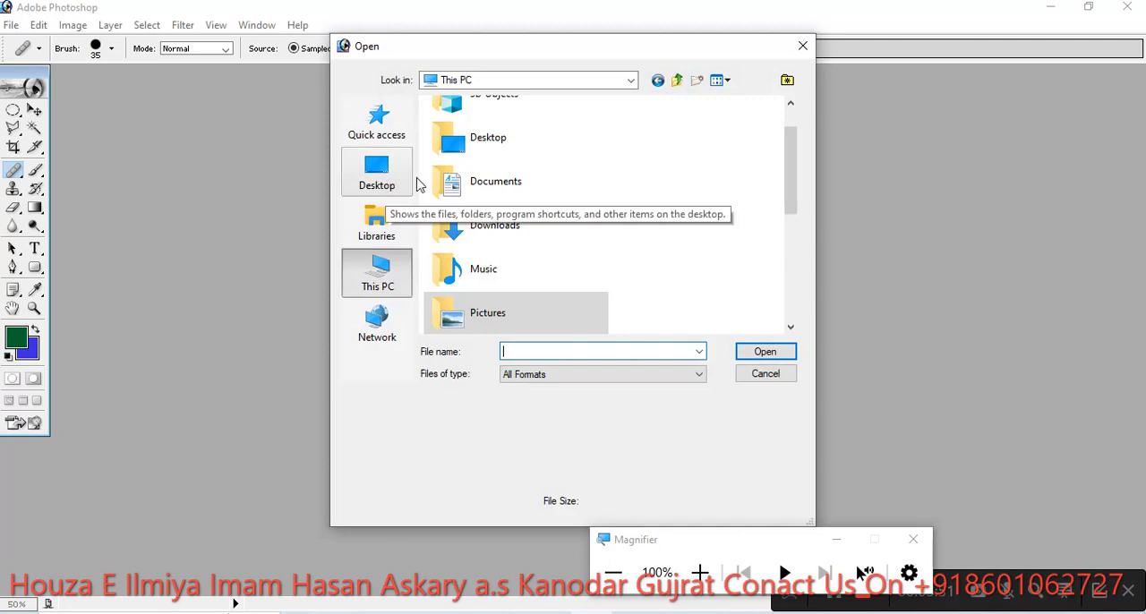
click(498, 226)
double_click(498, 227)
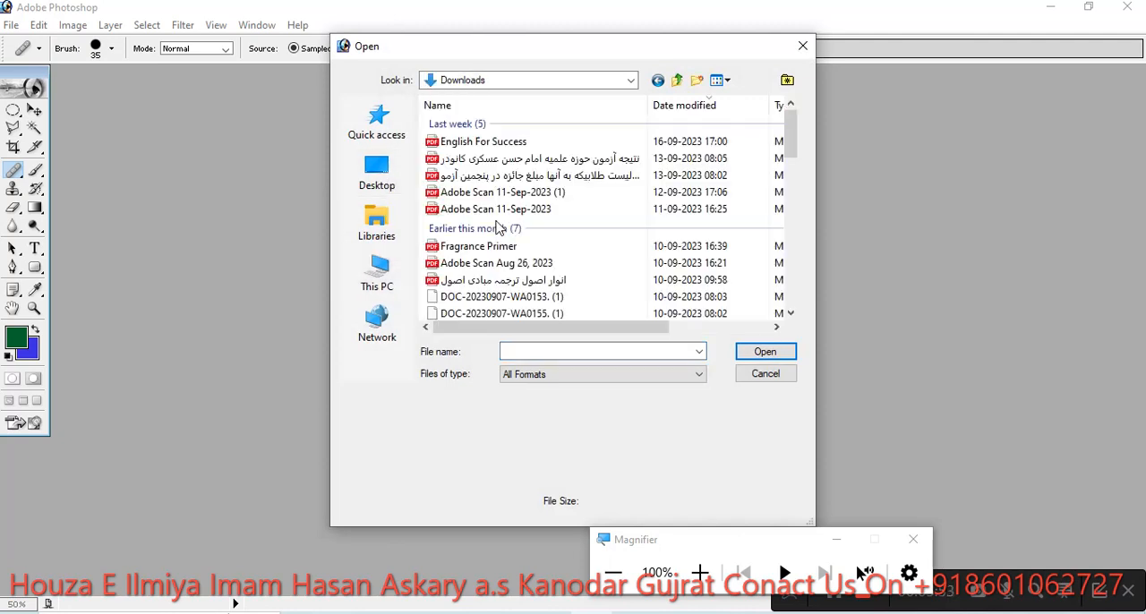
scroll(555, 219, down, 3)
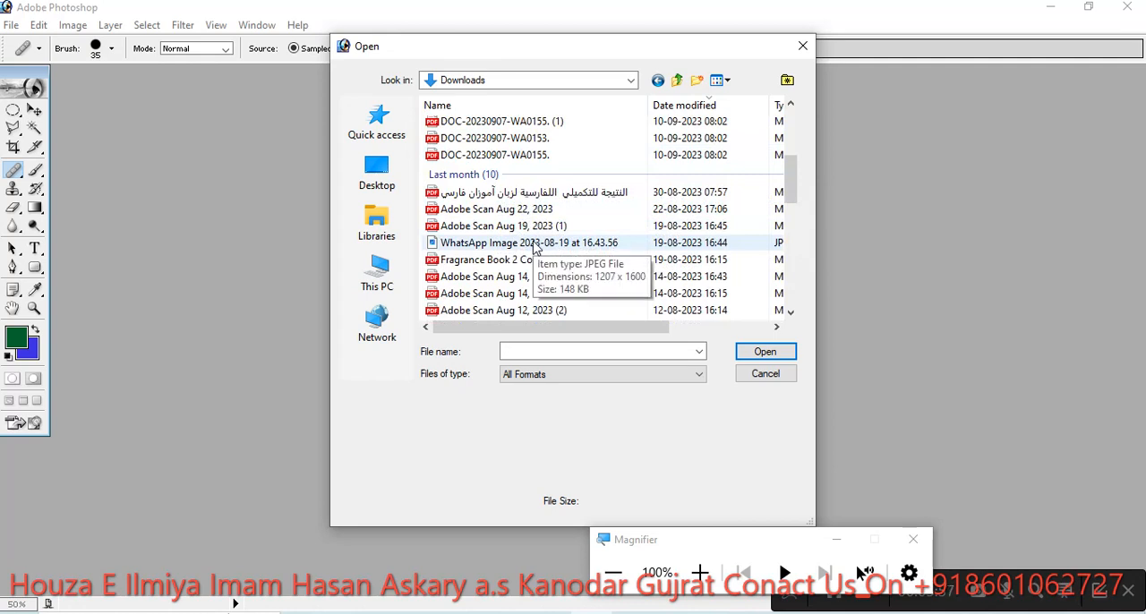
click(536, 249)
scroll(535, 248, down, 4)
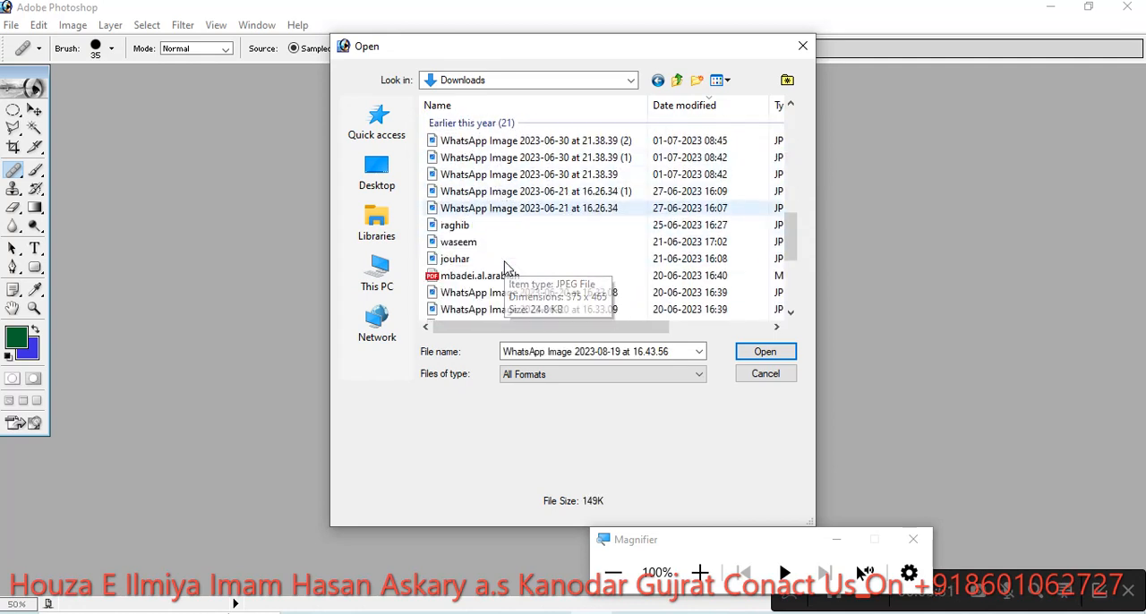
scroll(489, 255, down, 1)
scroll(499, 284, down, 1)
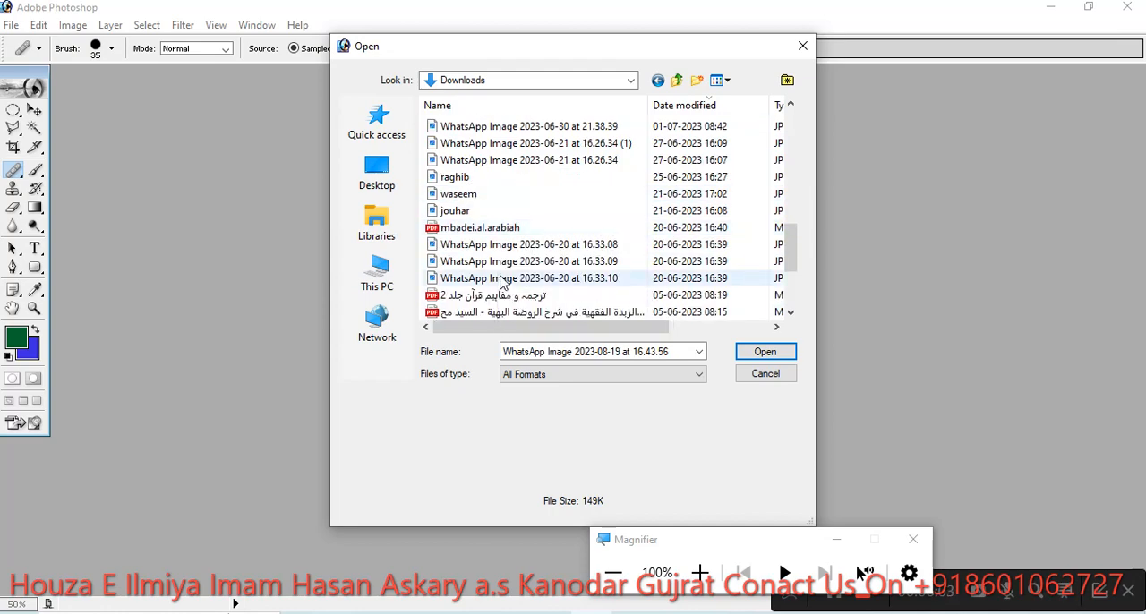
scroll(511, 279, down, 3)
scroll(510, 278, up, 8)
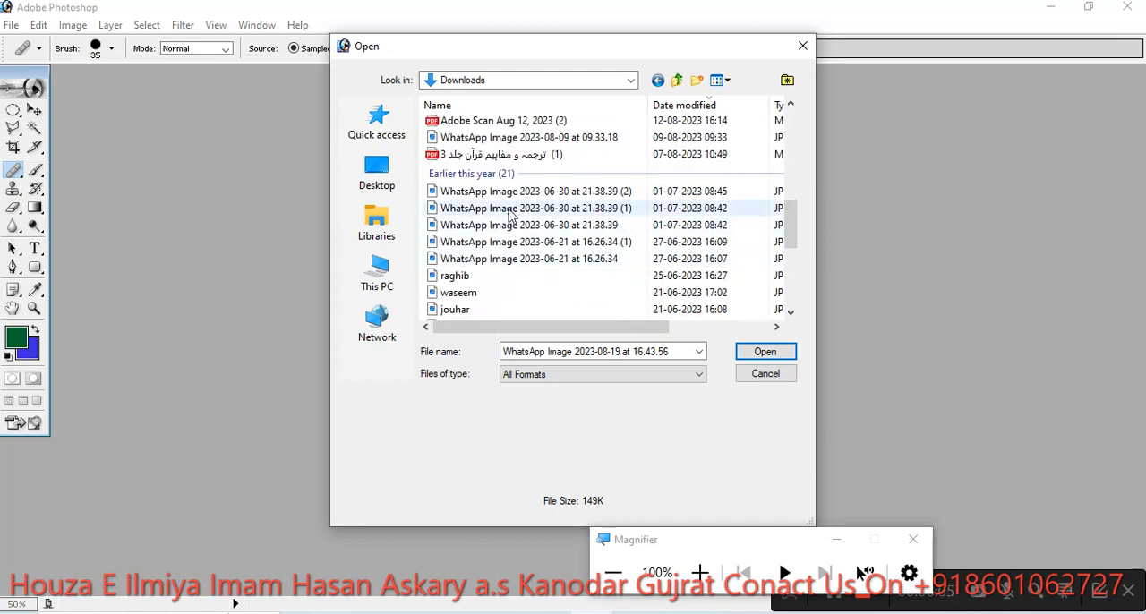
scroll(515, 188, up, 5)
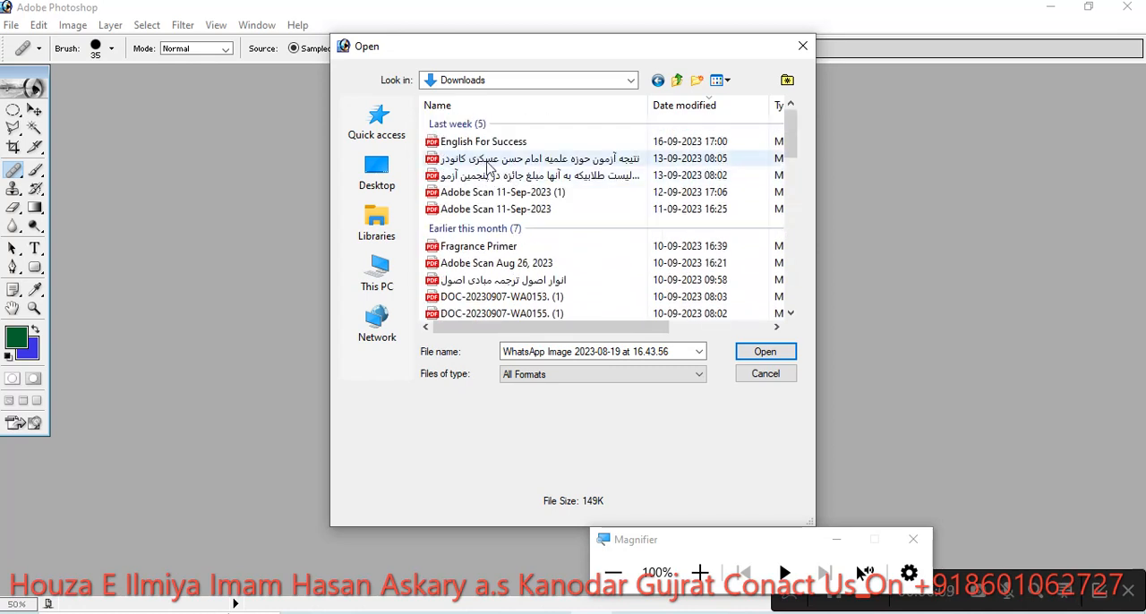
scroll(490, 179, down, 3)
scroll(503, 235, down, 1)
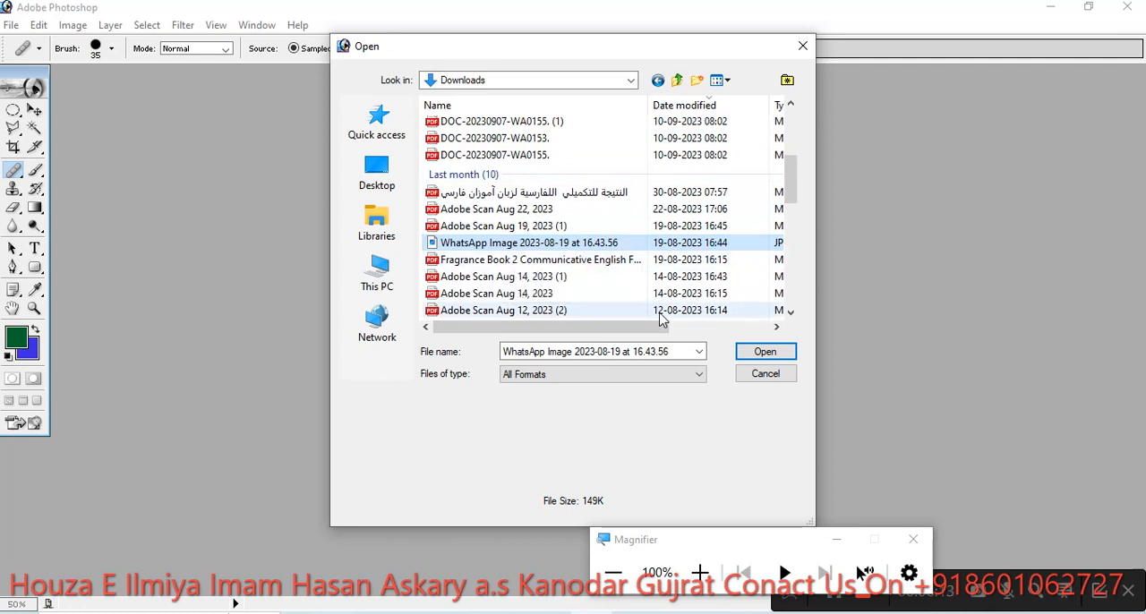
click(377, 270)
scroll(583, 184, down, 5)
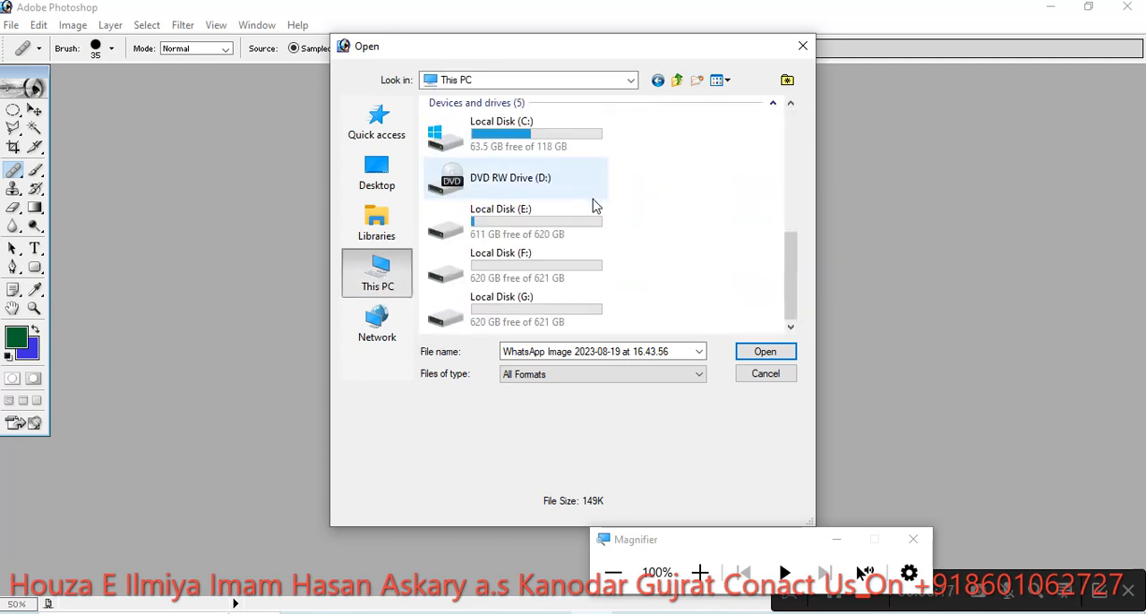
click(596, 374)
click(598, 377)
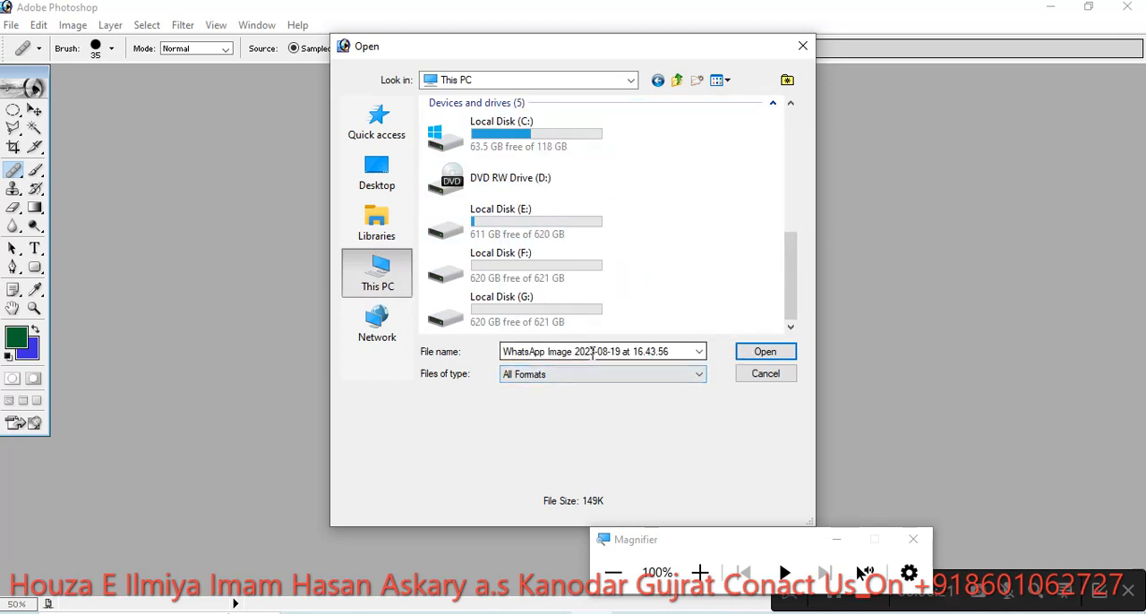
scroll(566, 291, up, 3)
scroll(567, 274, up, 2)
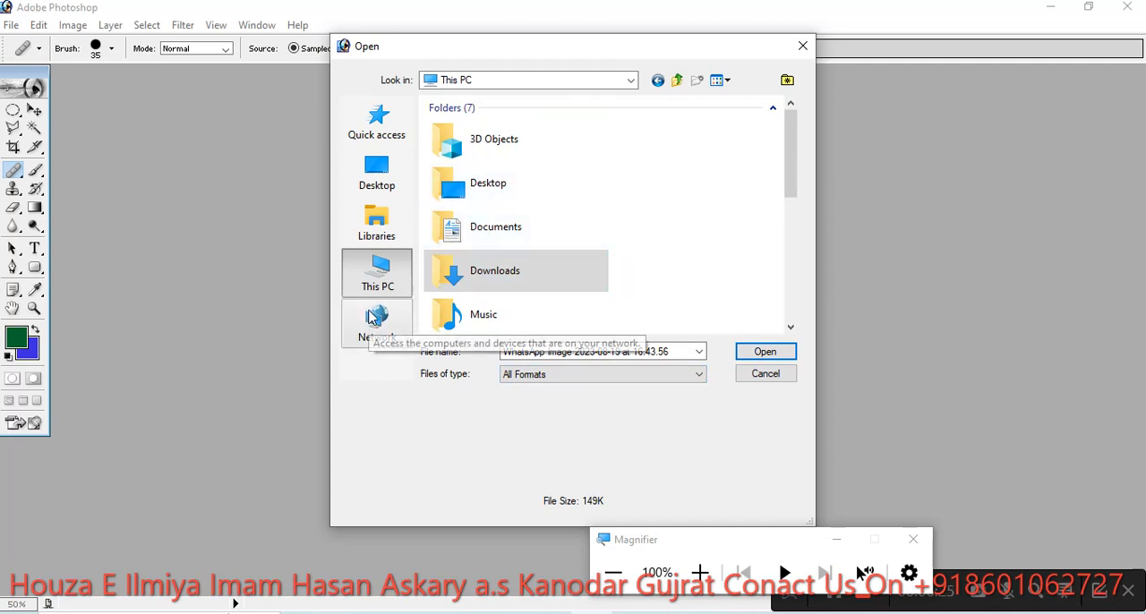
click(778, 377)
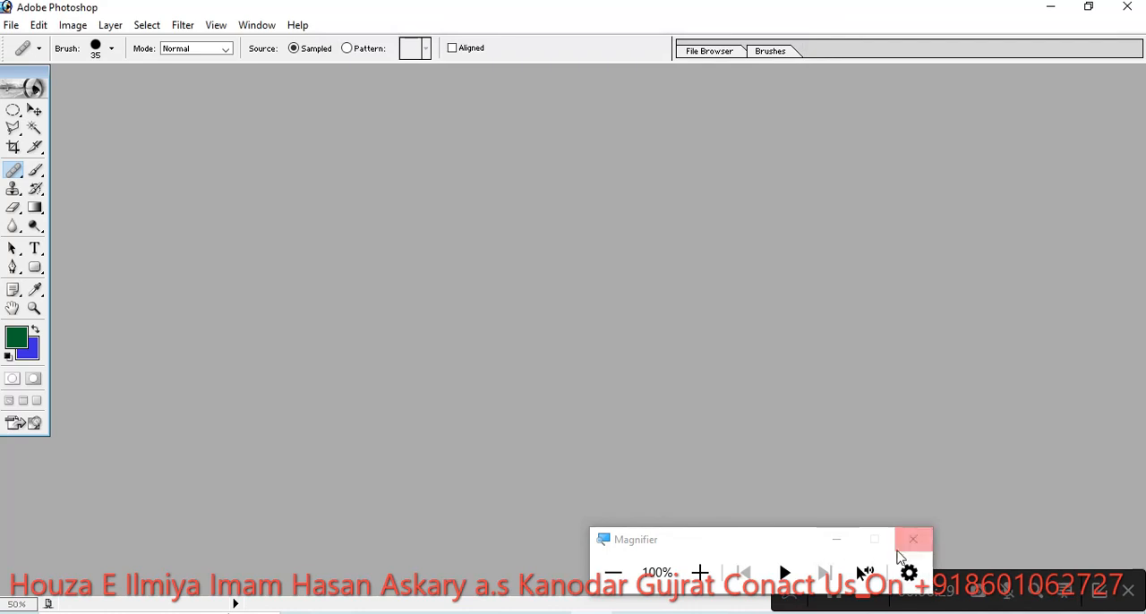
- Minimize Magnifier and open the download.jpg image of blue eyes from the book folder on the desktop in a maximized window
click(843, 543)
click(843, 543)
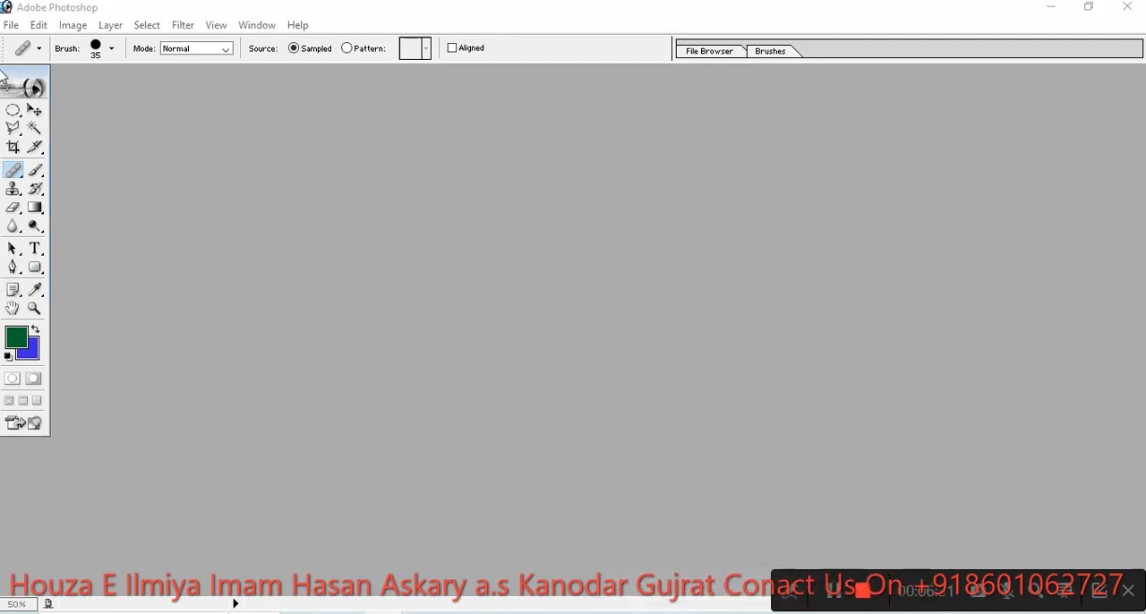
click(10, 24)
click(30, 63)
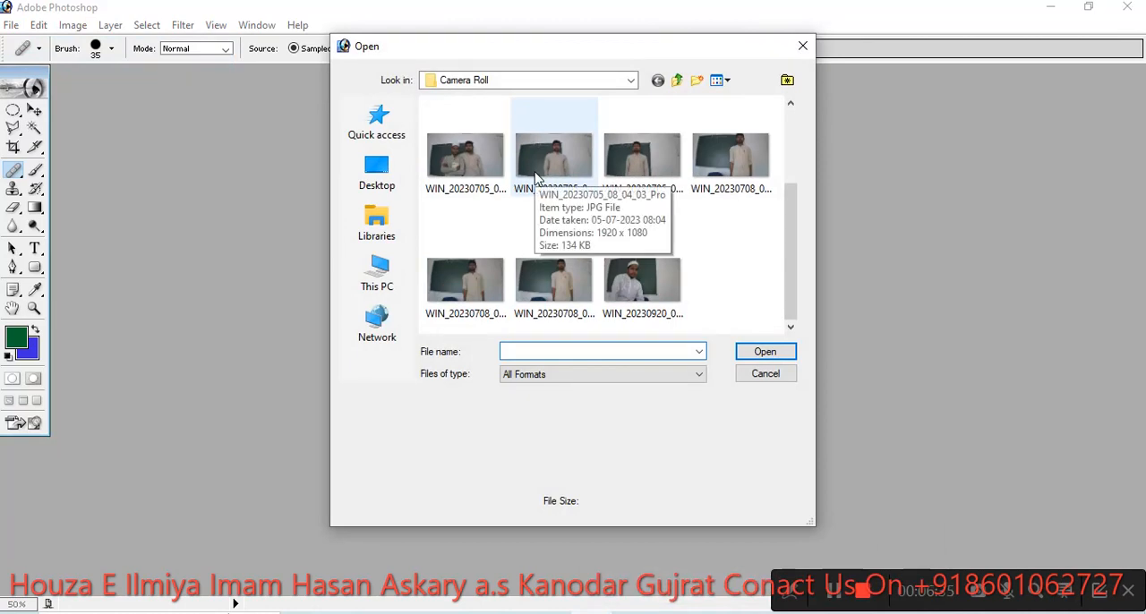
click(375, 179)
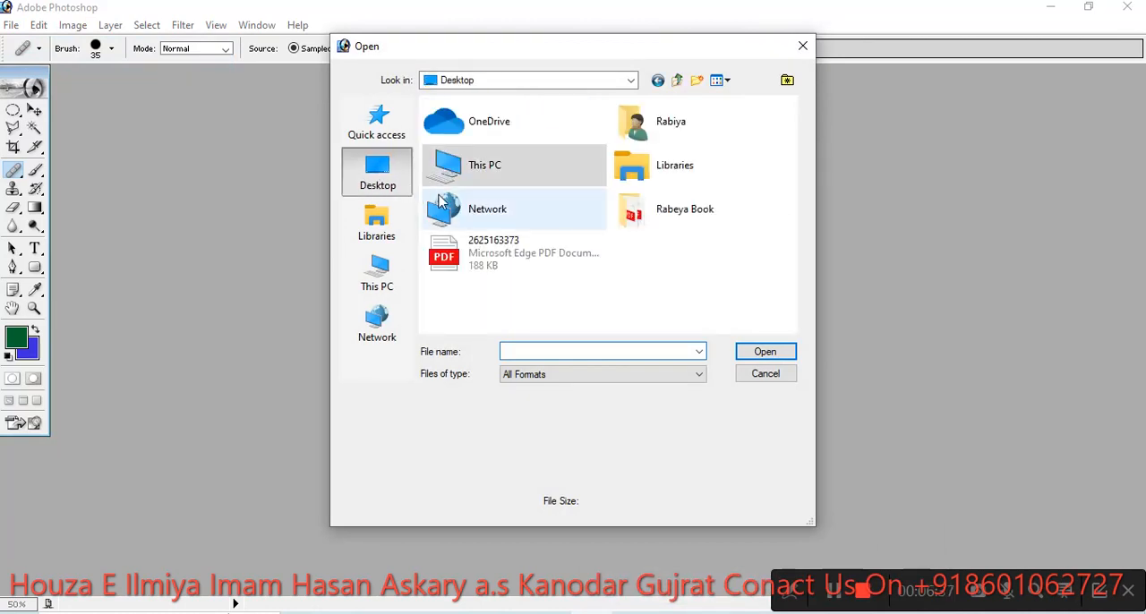
double_click(660, 212)
click(539, 110)
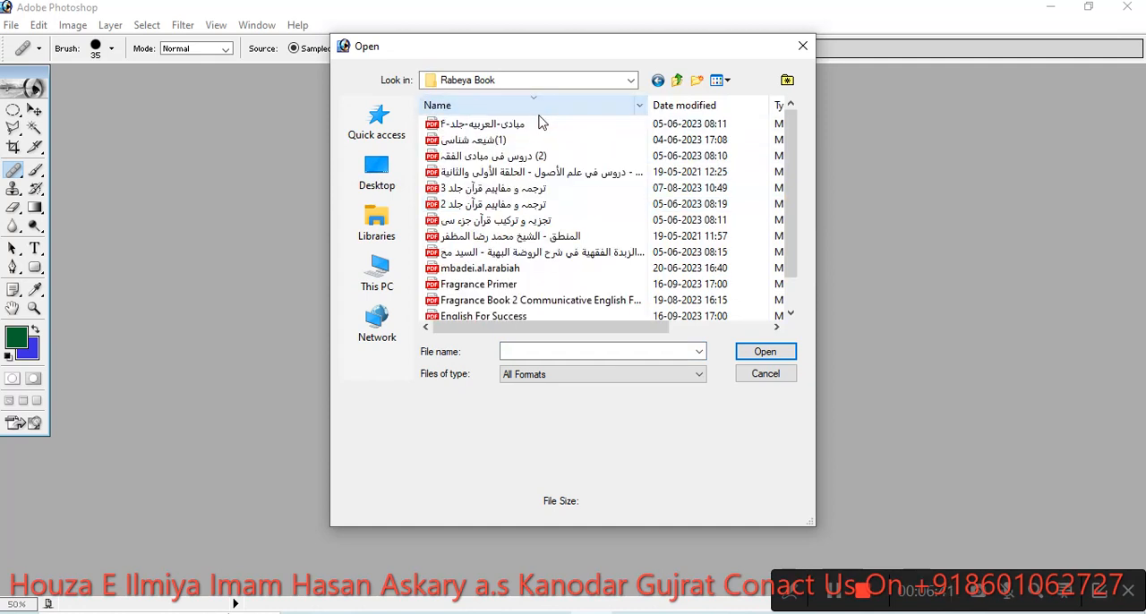
scroll(555, 227, down, 1)
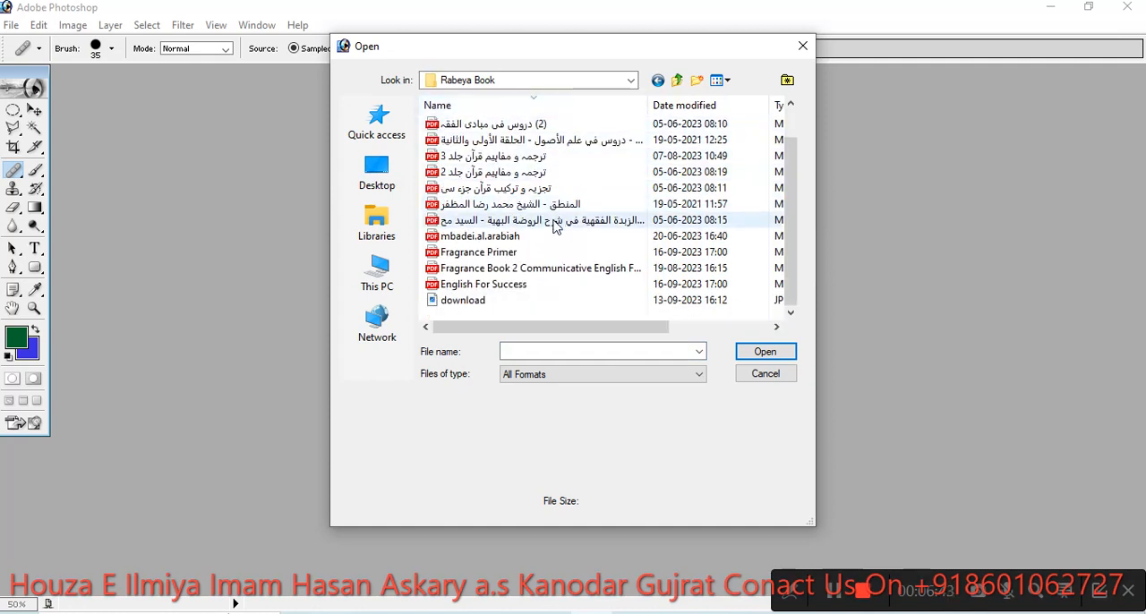
click(501, 301)
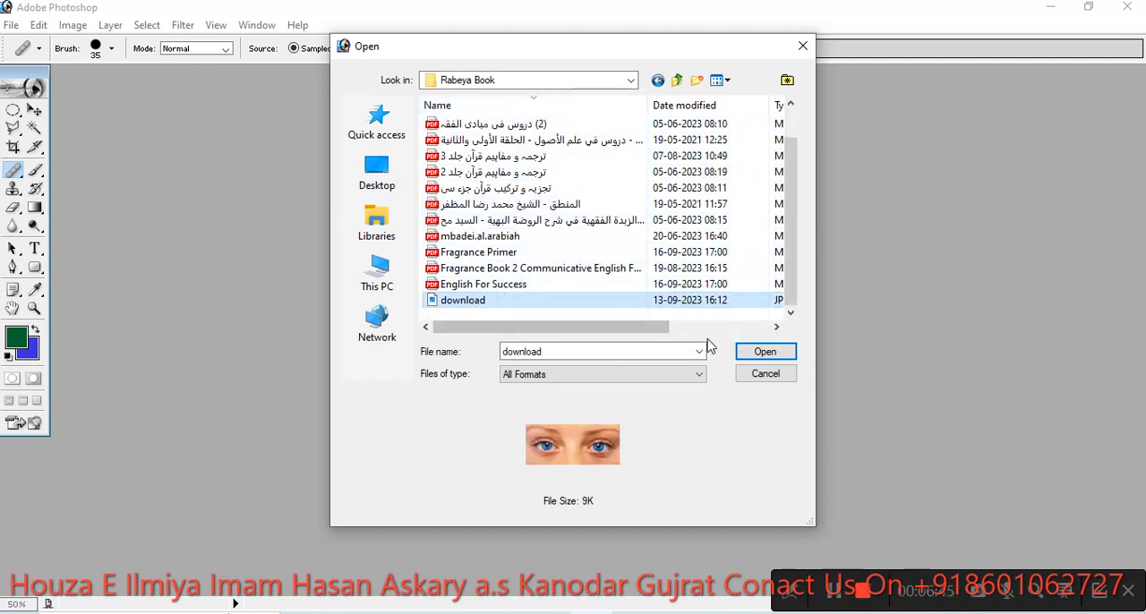
click(759, 352)
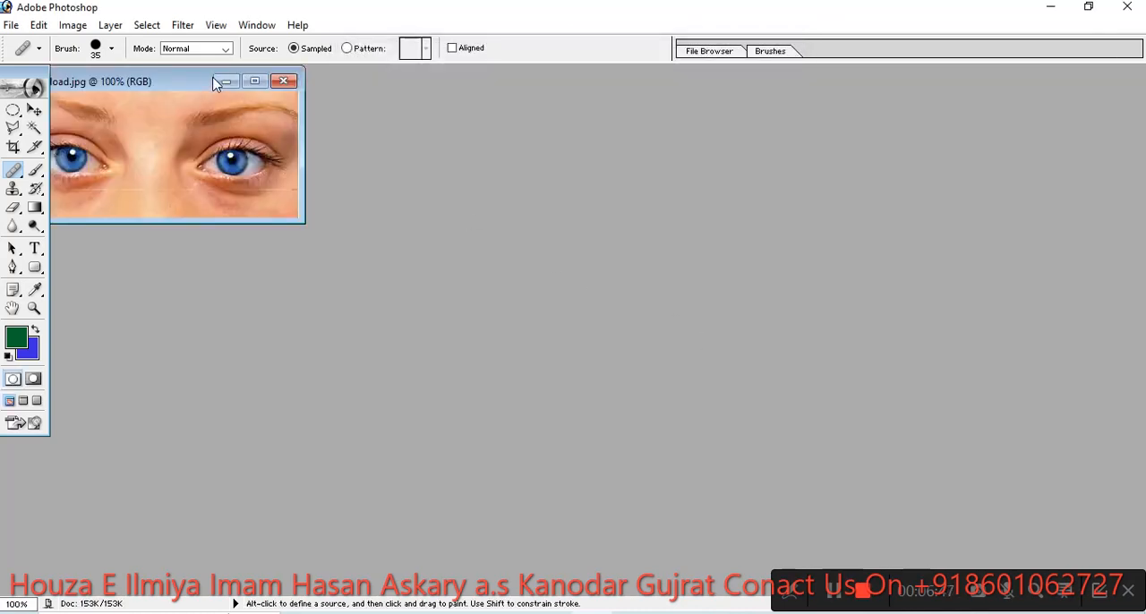
click(254, 81)
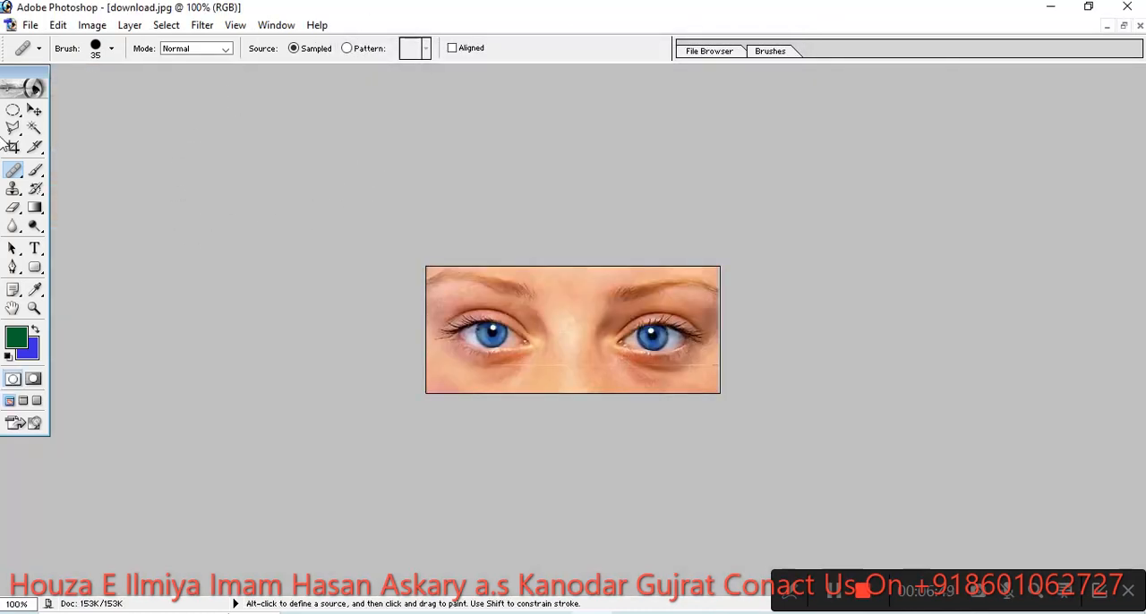
- Sample one blue eye's pupil with the Healing Brush and paint a third eye on the skin below and between the two eyes
drag(18, 171, 51, 174)
key(alt)
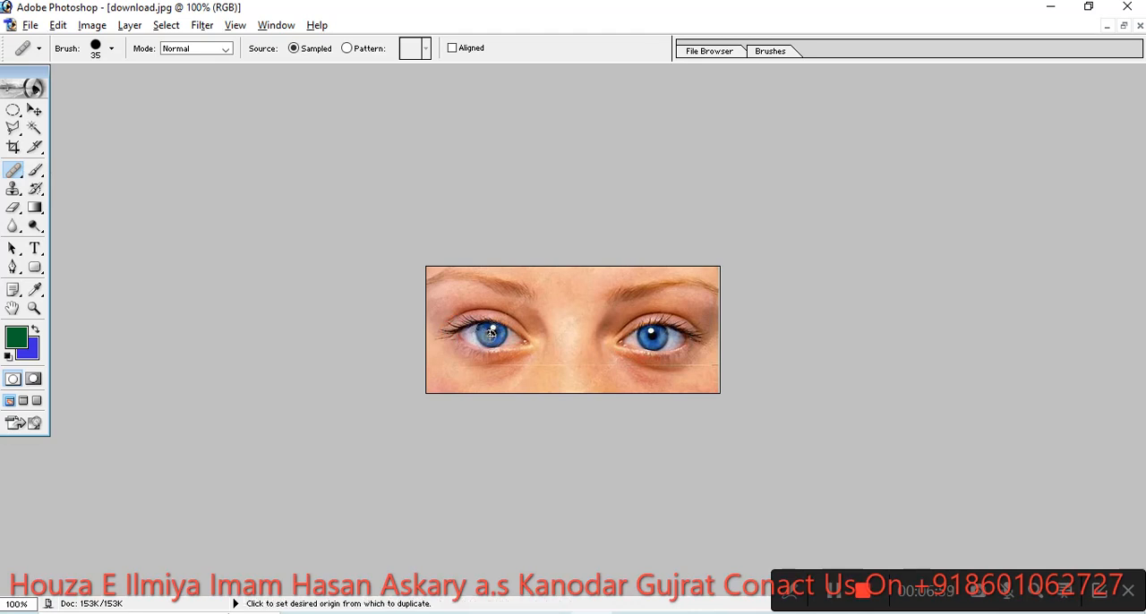
alt+click(493, 334)
click(549, 372)
mouse_move(548, 372)
mouse_down()
mouse_move(585, 376)
mouse_move(515, 379)
mouse_move(543, 360)
mouse_move(586, 369)
mouse_move(561, 388)
mouse_move(486, 387)
mouse_move(545, 361)
mouse_up()
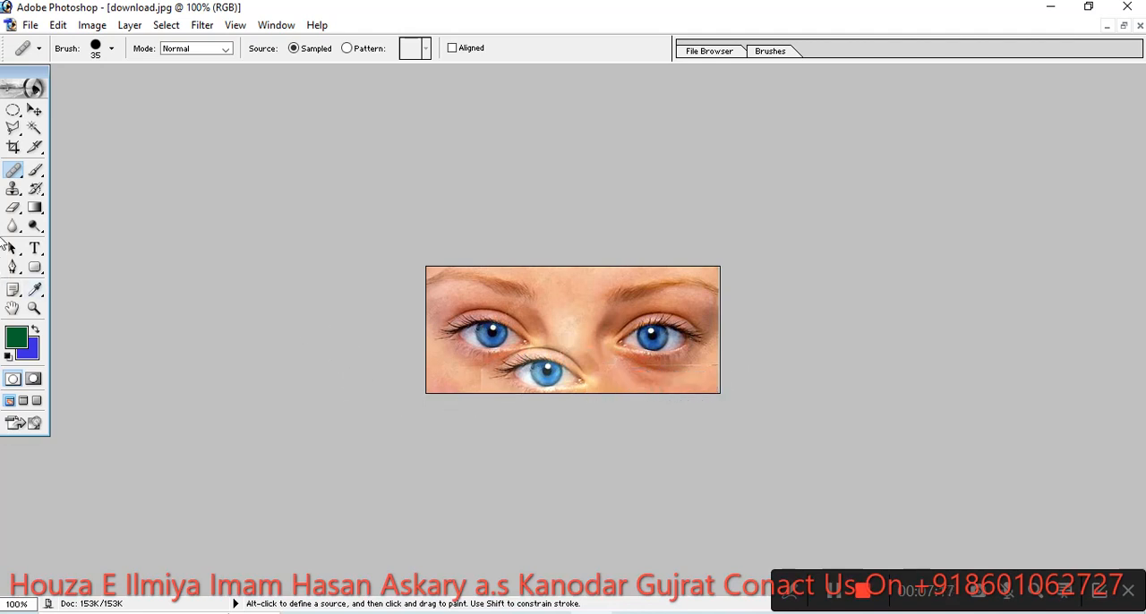
- Paint over the skin between the eyes using the Clone Stamp with its 97 px brush
click(13, 189)
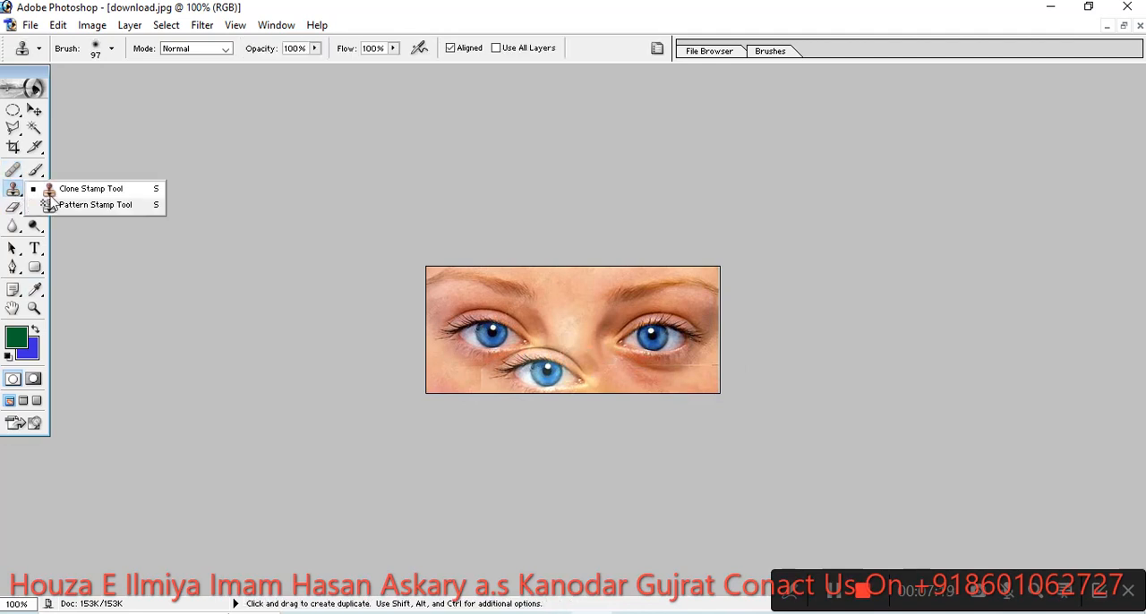
click(89, 189)
mouse_move(540, 305)
mouse_down()
mouse_move(540, 291)
mouse_move(583, 291)
mouse_move(555, 285)
mouse_up()
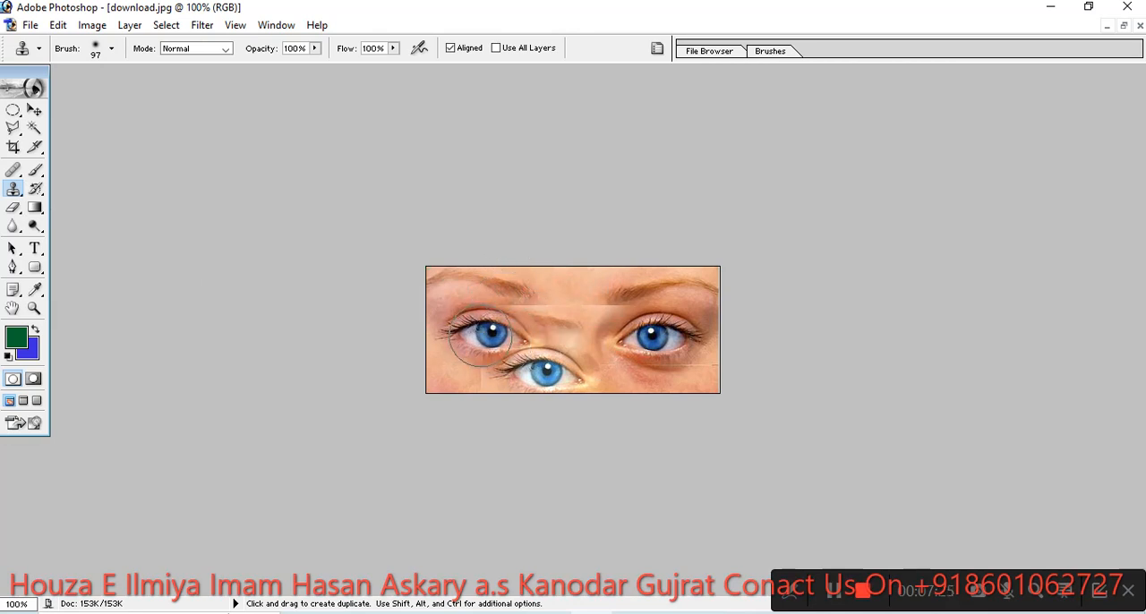
- Reduce the Clone Stamp brush to 27 px, sample one blue eye, and paint a copy of it over the inner end of the eyebrow above
right_click(488, 326)
drag(542, 359, 522, 356)
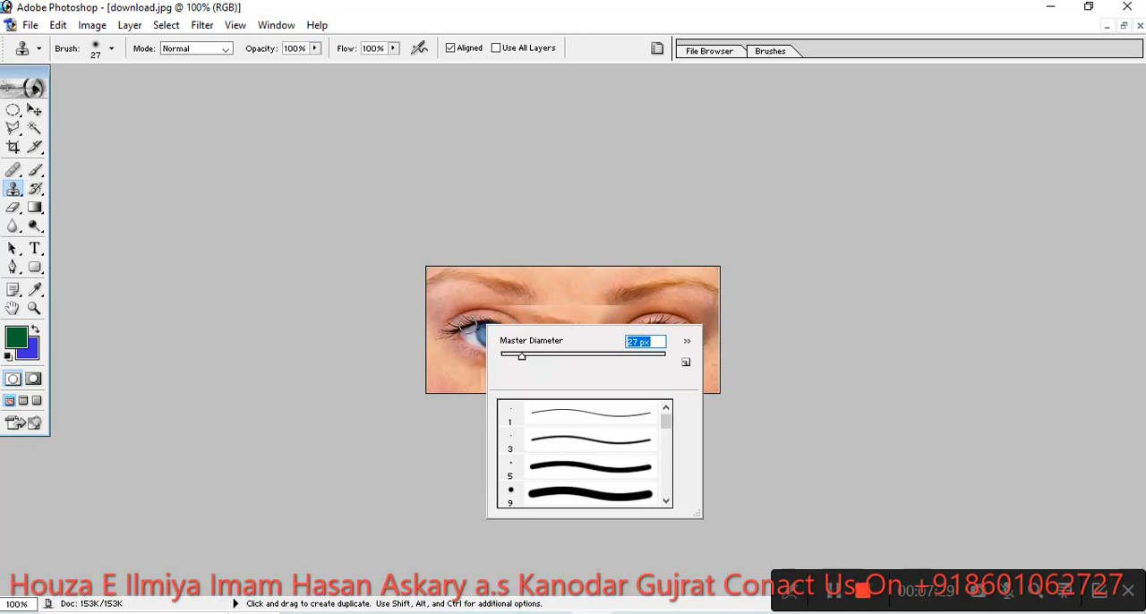
click(472, 333)
key(alt)
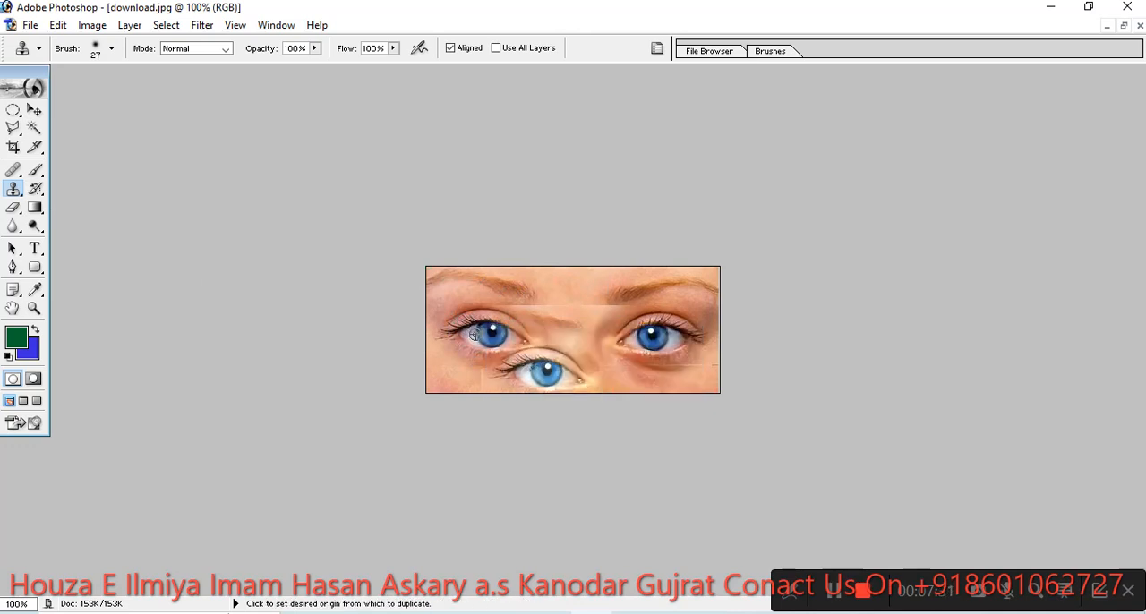
alt+click(481, 333)
mouse_move(524, 295)
mouse_down()
mouse_move(565, 287)
mouse_move(495, 287)
mouse_move(569, 291)
mouse_move(545, 274)
mouse_move(494, 278)
mouse_move(483, 290)
mouse_move(563, 299)
mouse_move(595, 287)
mouse_move(528, 286)
mouse_move(610, 276)
mouse_move(601, 288)
mouse_move(490, 301)
mouse_up()
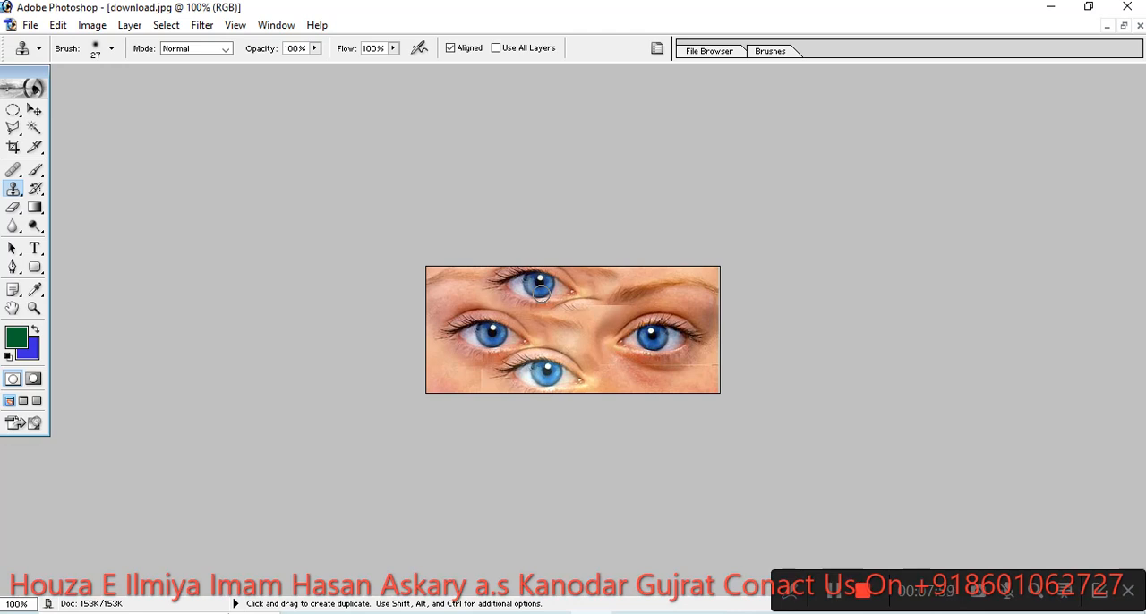
- Enlarge the History Brush to 64 px and paint away both copied eyes, restoring the original brow and skin
click(41, 193)
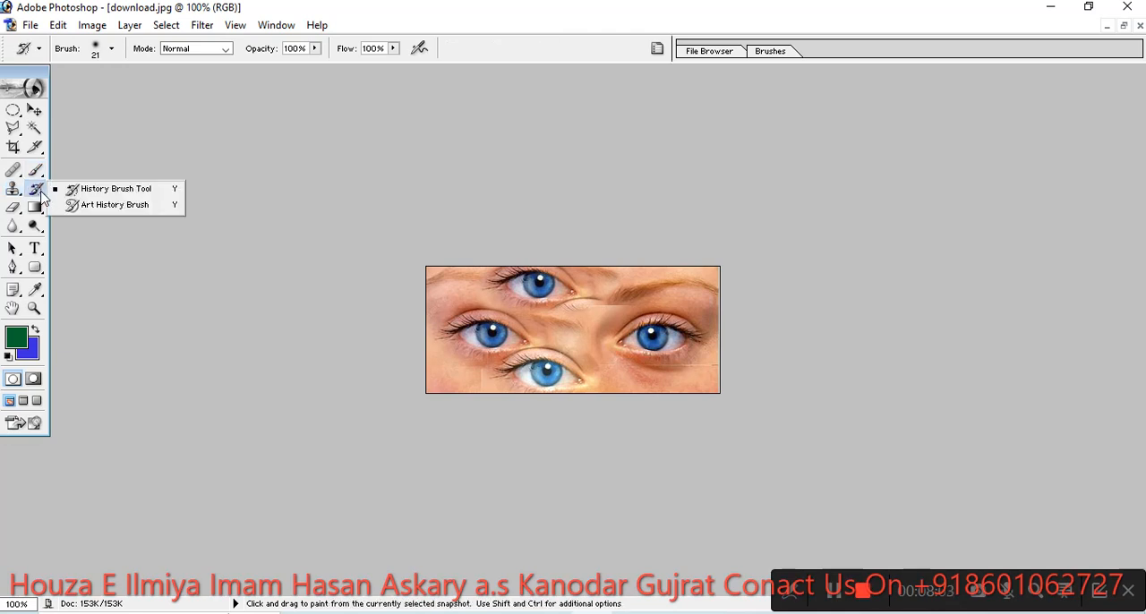
click(117, 190)
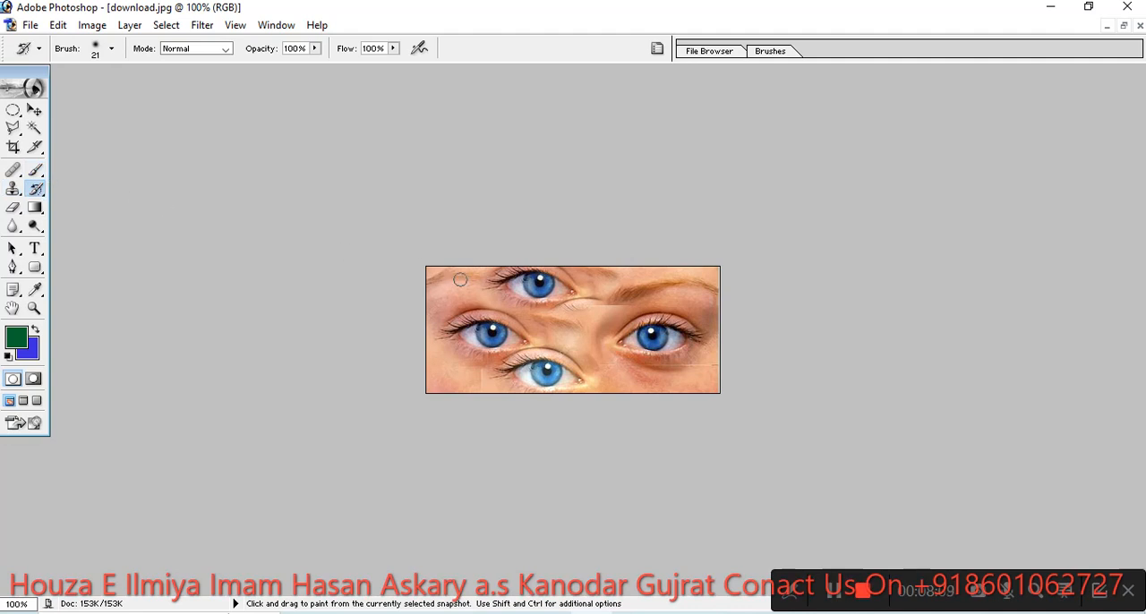
right_click(467, 309)
drag(501, 342, 537, 342)
mouse_move(503, 288)
mouse_down()
mouse_move(555, 292)
mouse_move(594, 277)
mouse_move(626, 332)
mouse_up()
drag(528, 367, 611, 365)
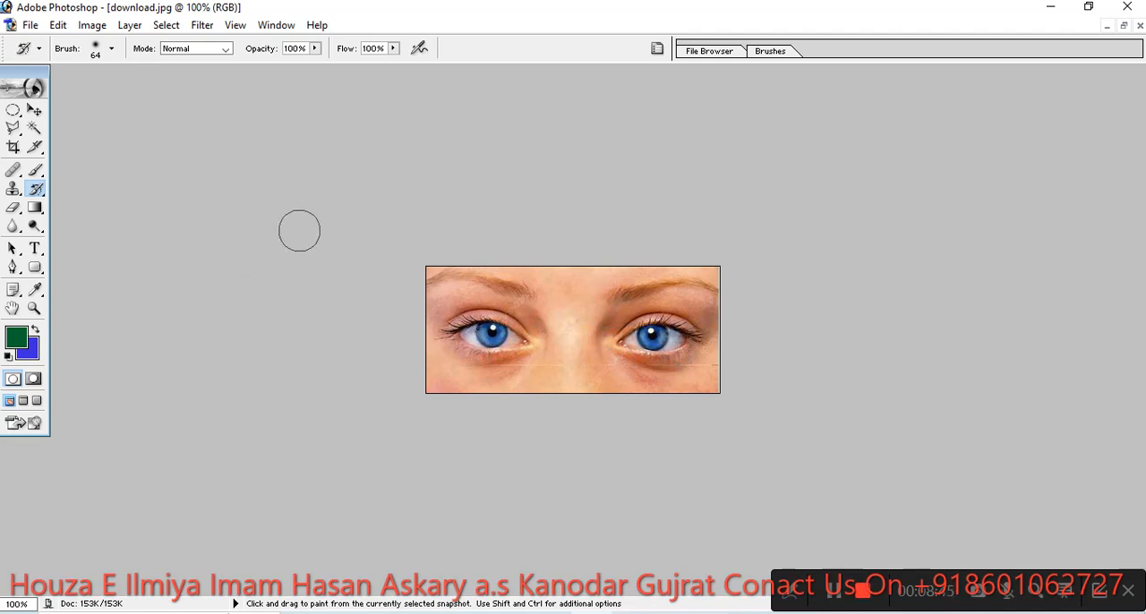
- Outline the skin between the eyebrows with the Patch Tool, patch it from one eye's pupil, and clear the selection
click(12, 169)
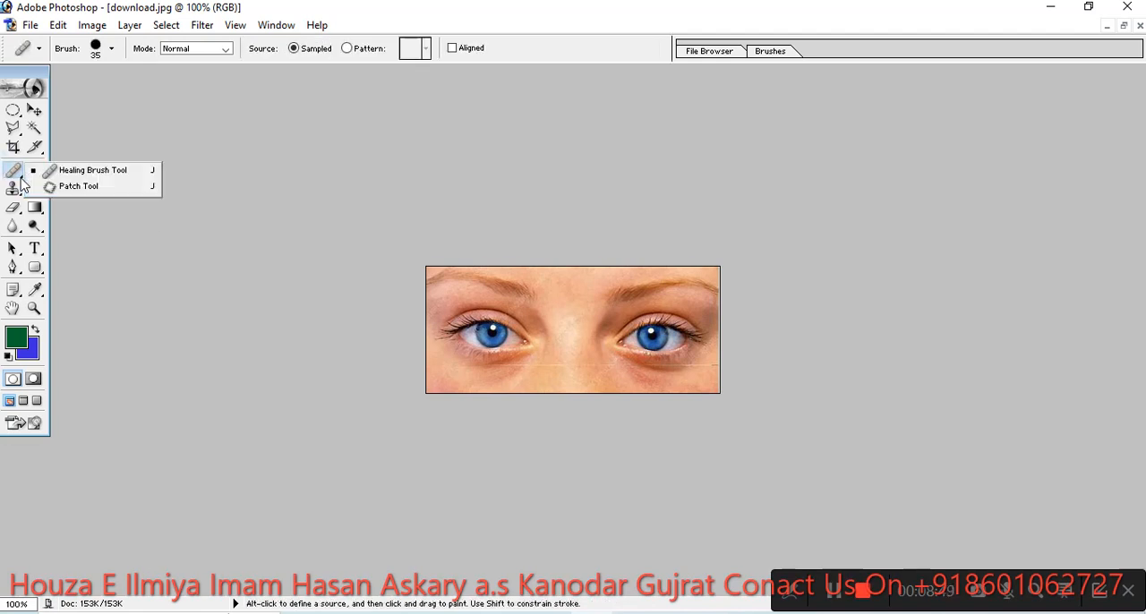
click(72, 187)
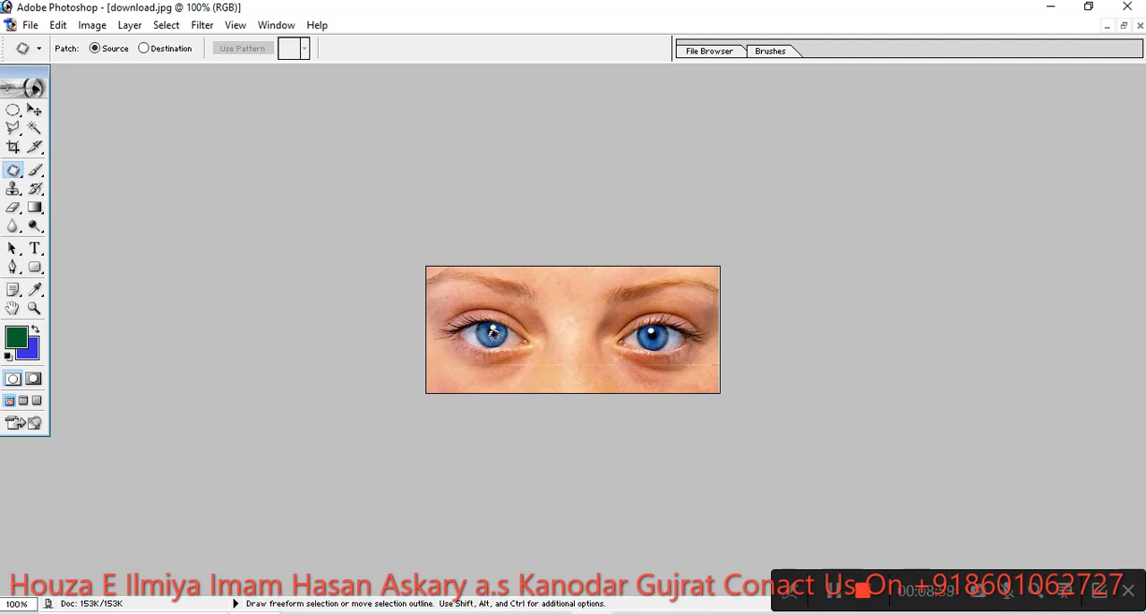
key(alt)
mouse_move(578, 290)
mouse_down()
mouse_move(561, 288)
mouse_move(552, 305)
mouse_move(584, 307)
mouse_move(578, 290)
mouse_move(519, 328)
mouse_move(494, 325)
mouse_up()
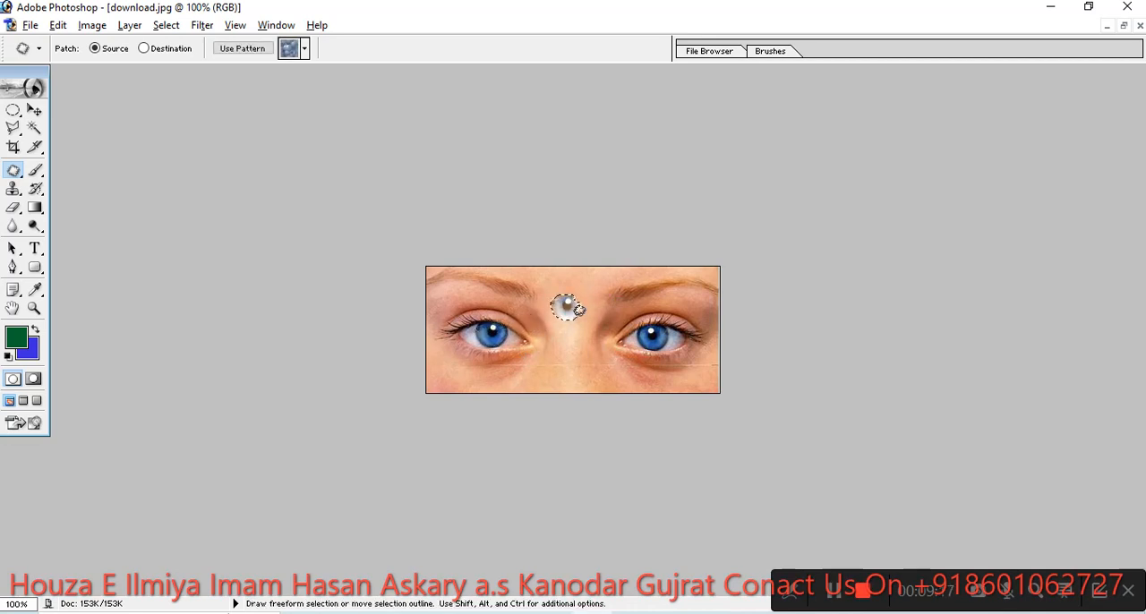
click(521, 369)
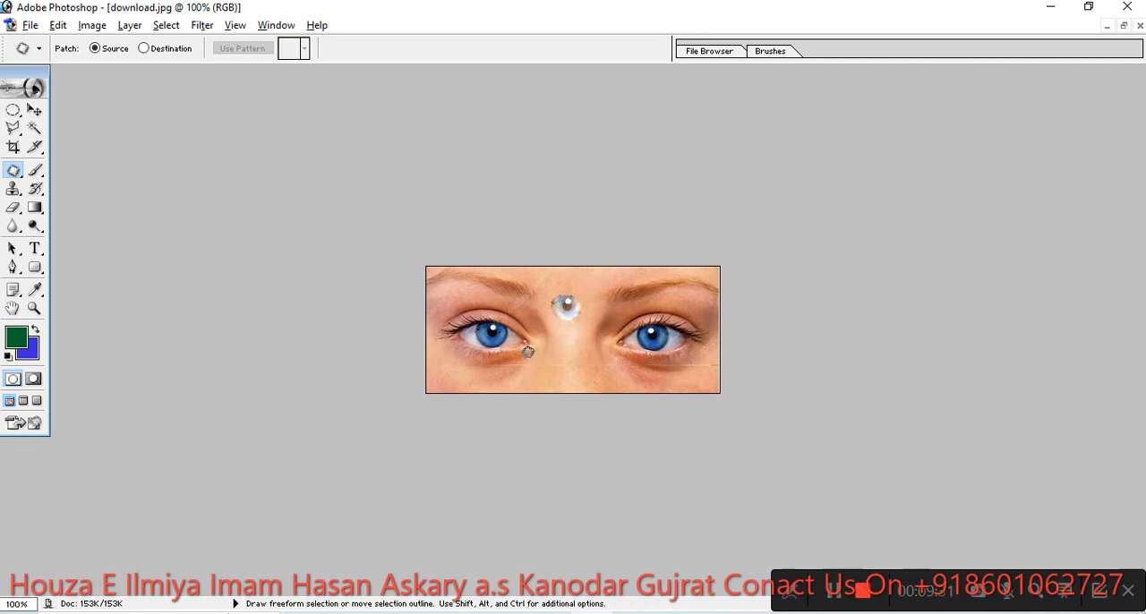
- Outline the other eye with the Patch Tool and cover it with skin from beside the nose
mouse_move(667, 340)
mouse_down()
mouse_move(673, 329)
mouse_move(656, 316)
mouse_move(614, 338)
mouse_move(645, 369)
mouse_up()
drag(663, 325, 558, 358)
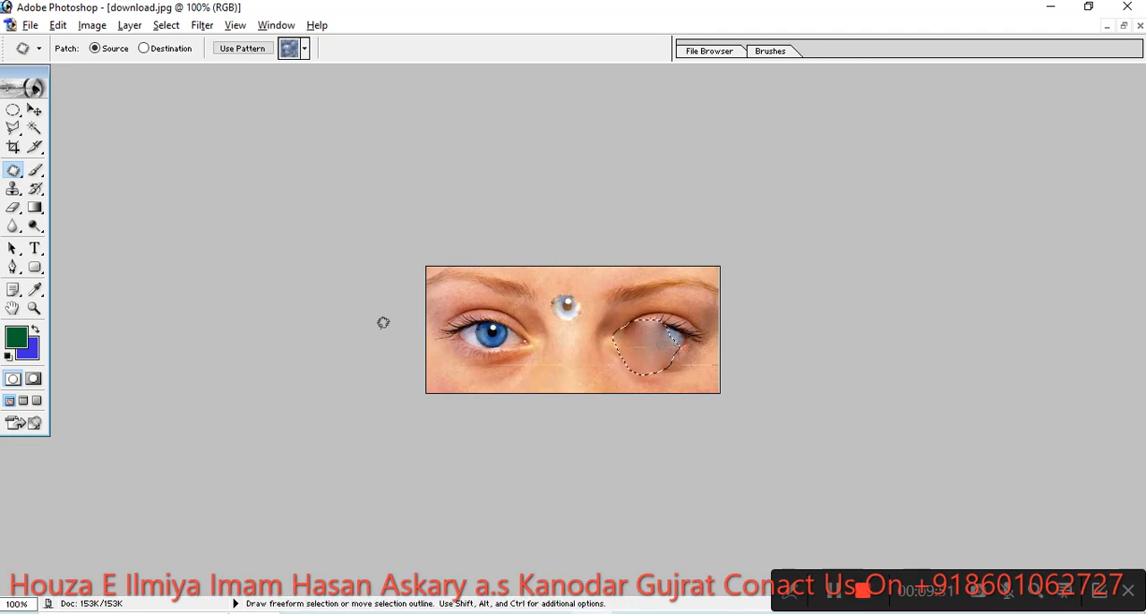
- Restore the patched eye with the History Brush, clear the selection, and paint away the pupil patch between the eyebrows
click(37, 173)
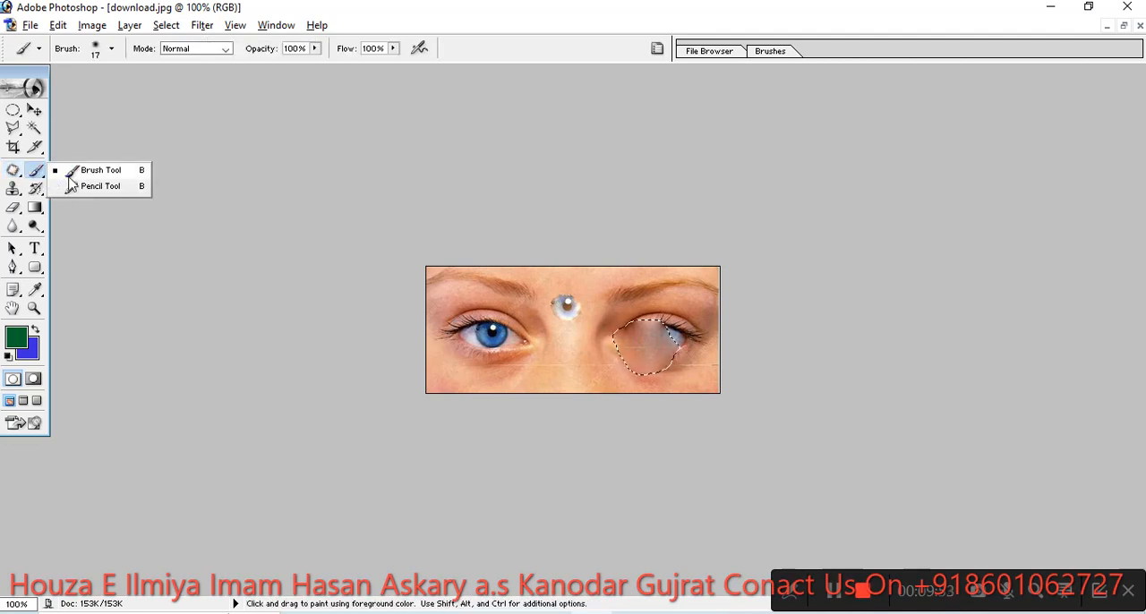
click(35, 147)
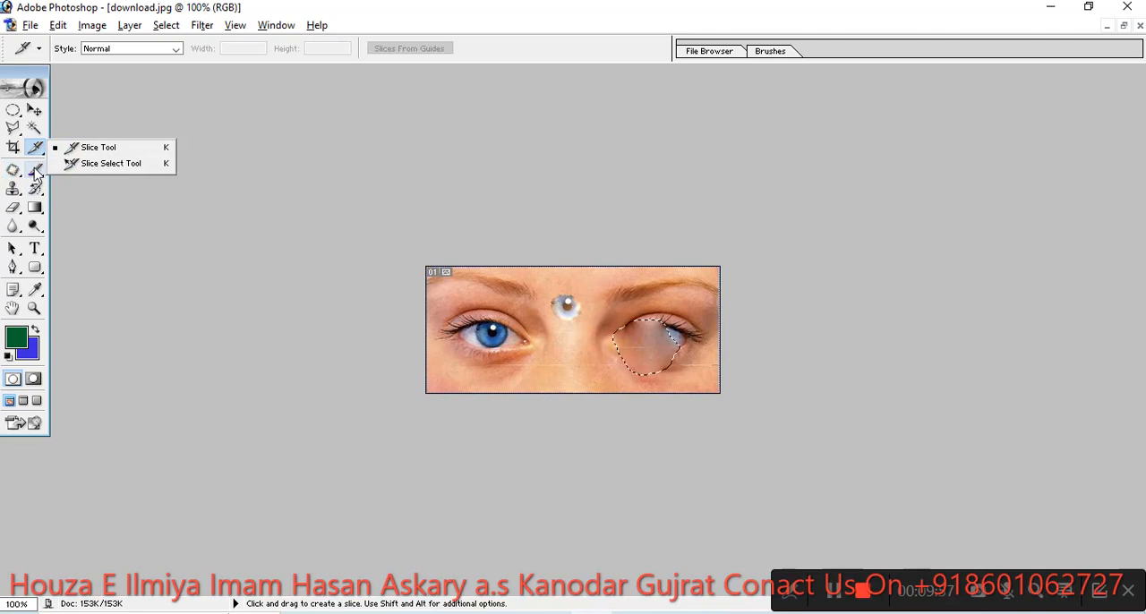
mouse_move(38, 186)
mouse_down()
mouse_move(72, 199)
mouse_move(90, 190)
mouse_up()
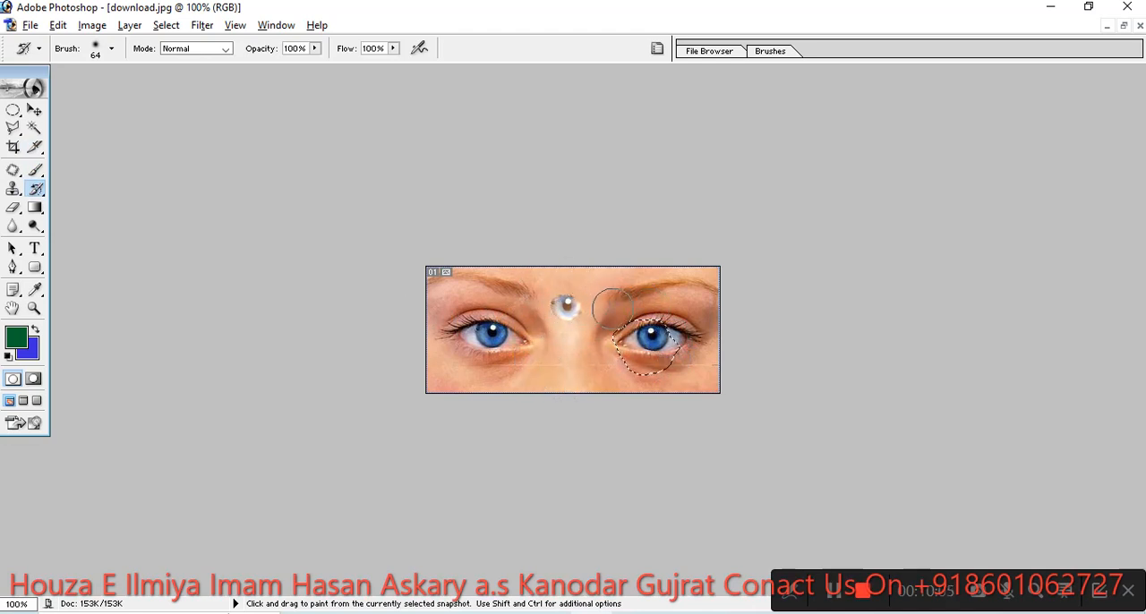
key(ctrl+d)
drag(551, 309, 583, 290)
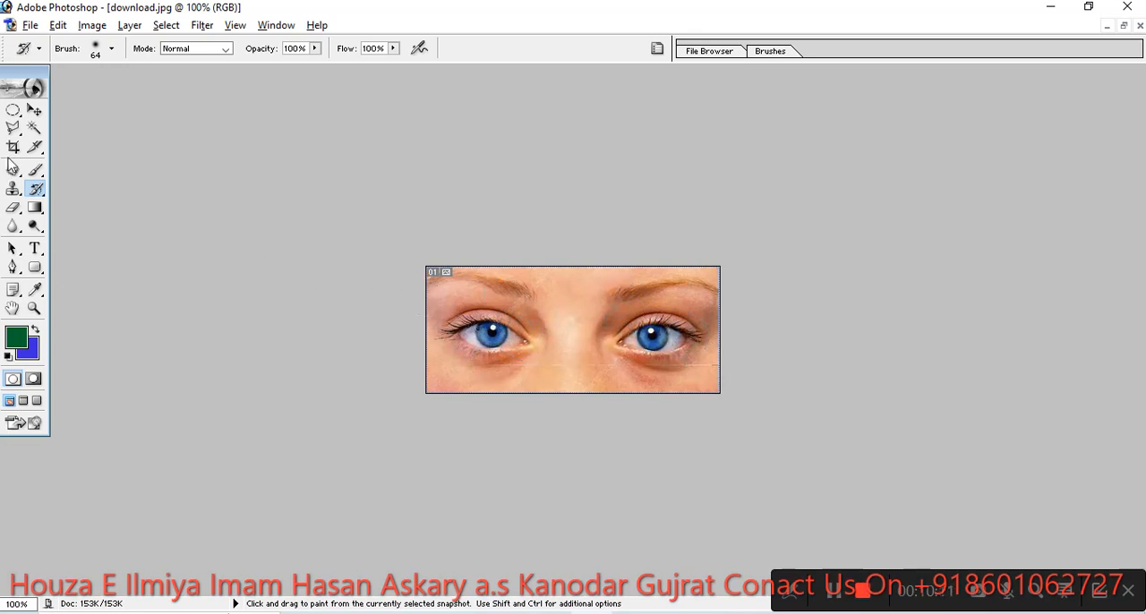
- Dab four green spots with the 17 px Brush Tool: two along the nose and one on the skin below each eye
click(45, 197)
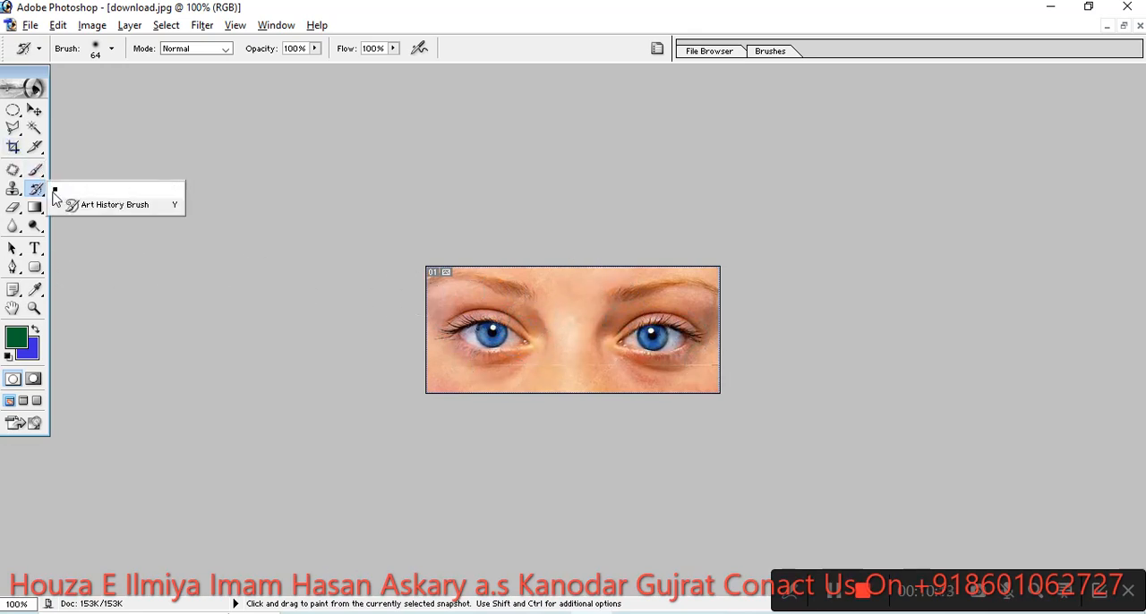
click(42, 173)
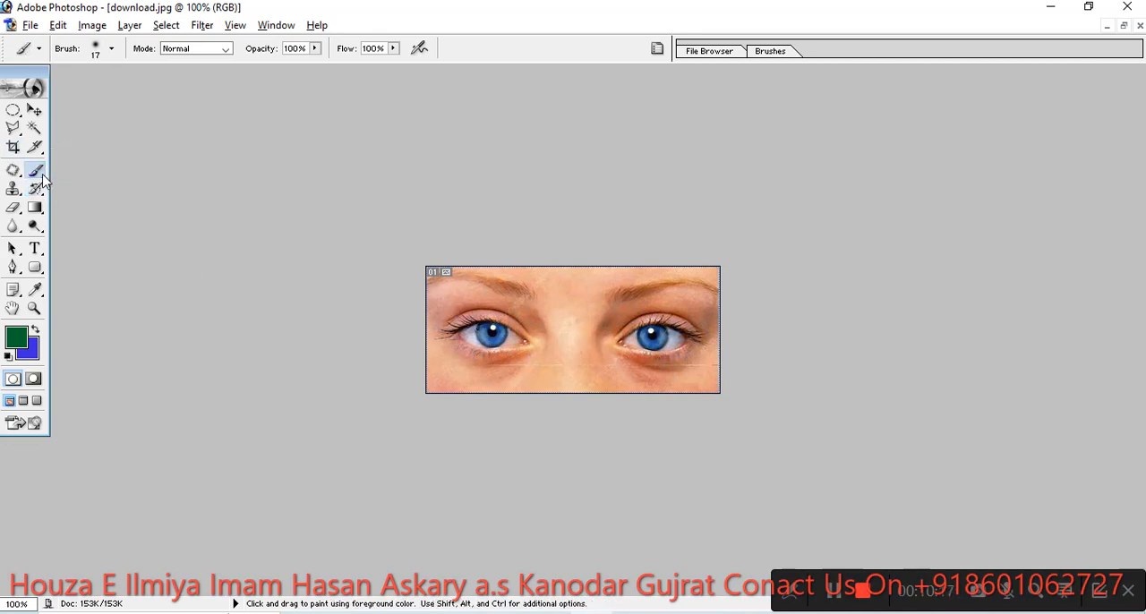
click(41, 183)
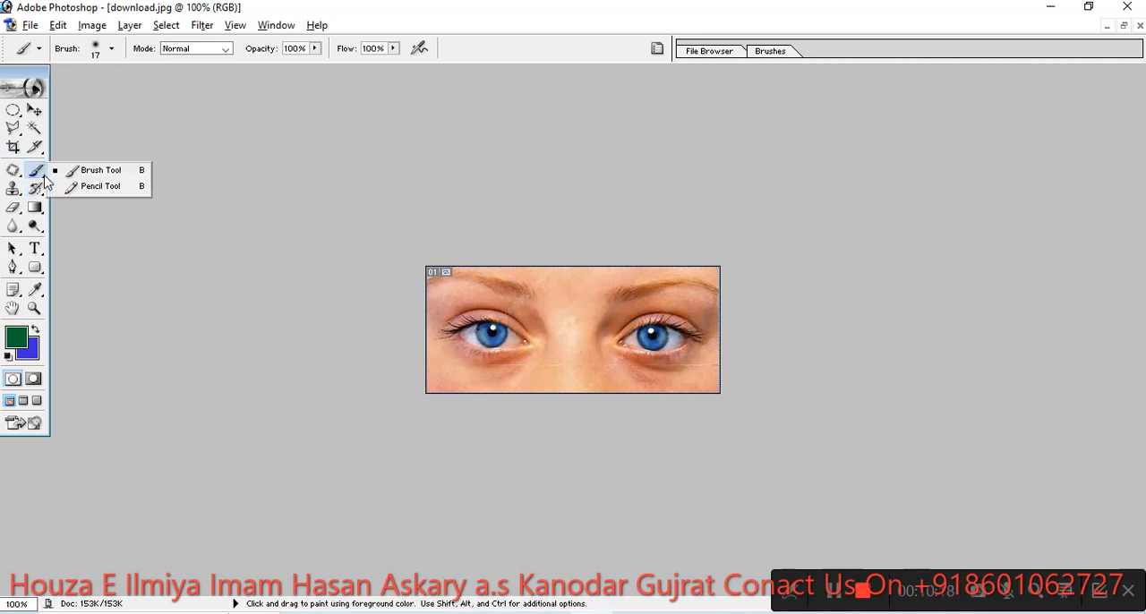
click(110, 174)
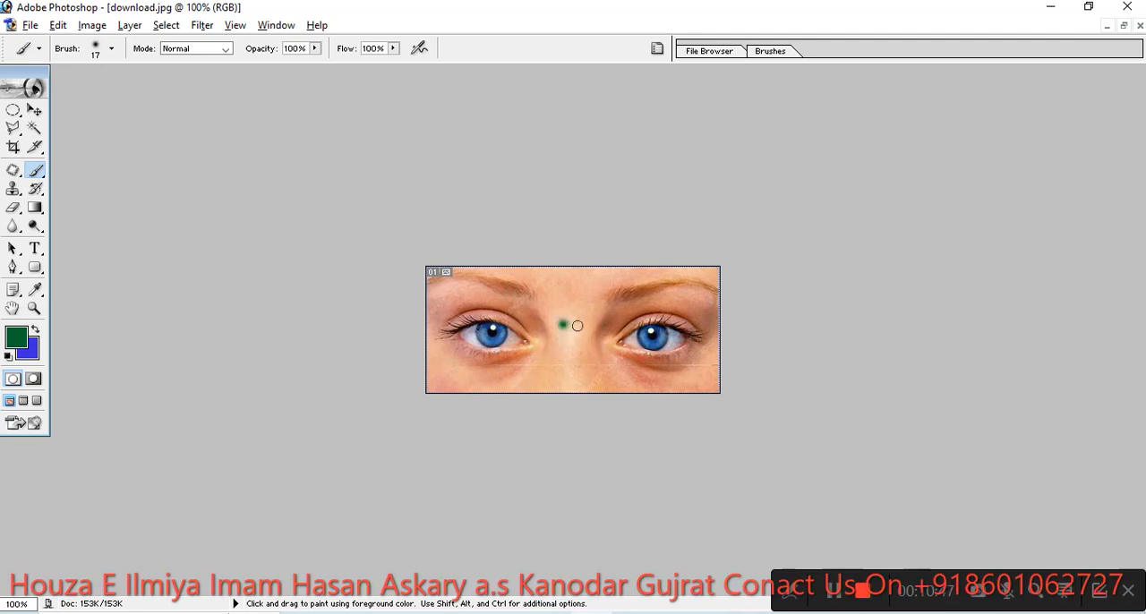
click(569, 369)
click(452, 380)
- Change the foreground color to near black and dab one spot between the eyebrows
click(14, 345)
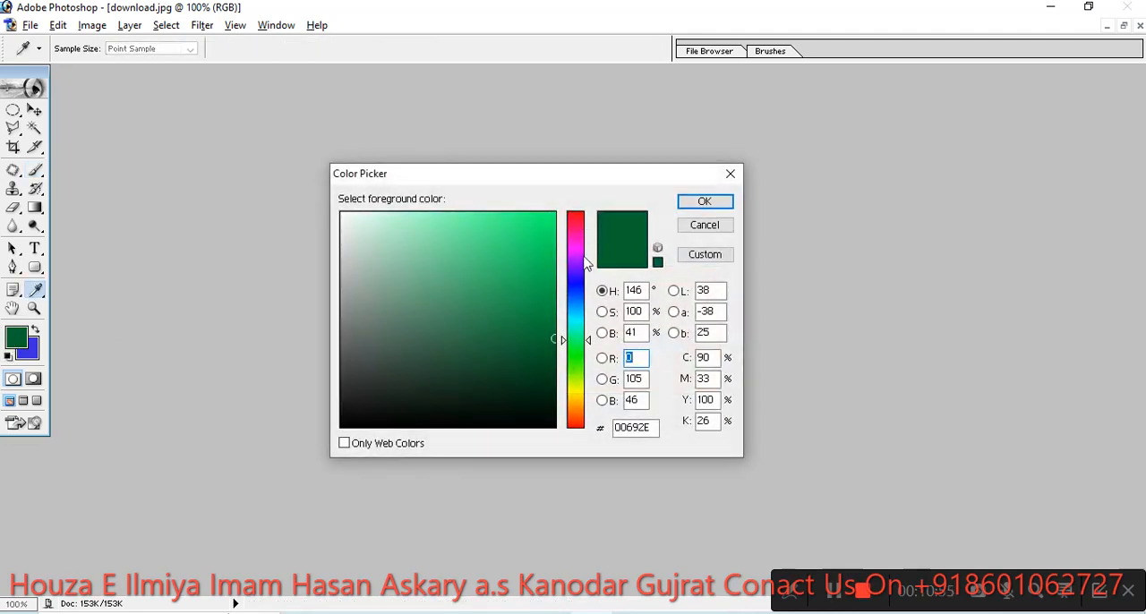
drag(573, 346, 577, 433)
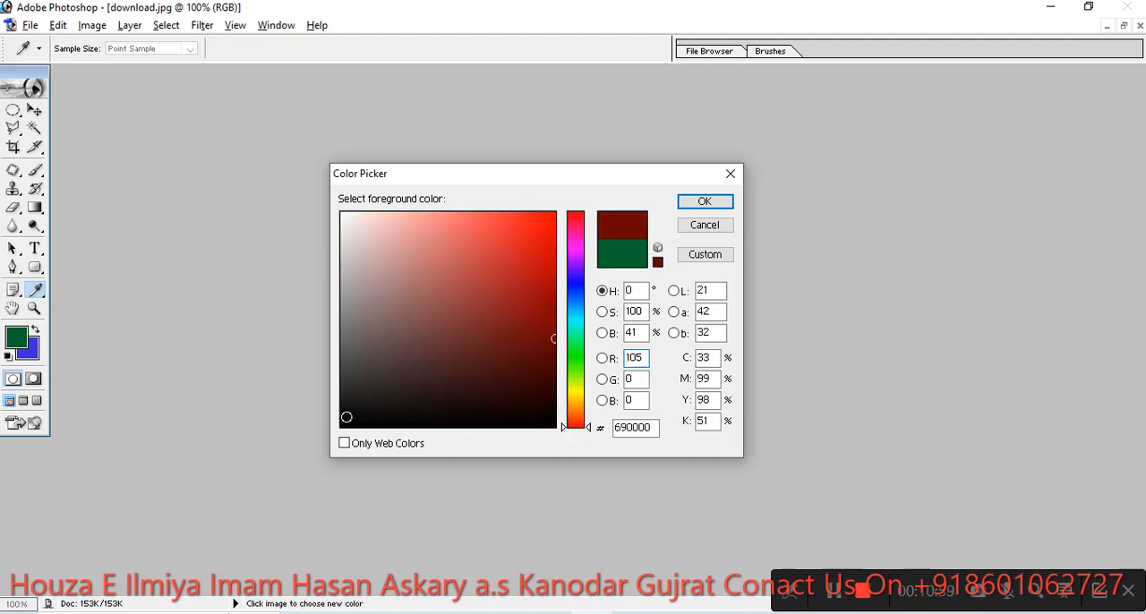
click(347, 417)
click(703, 203)
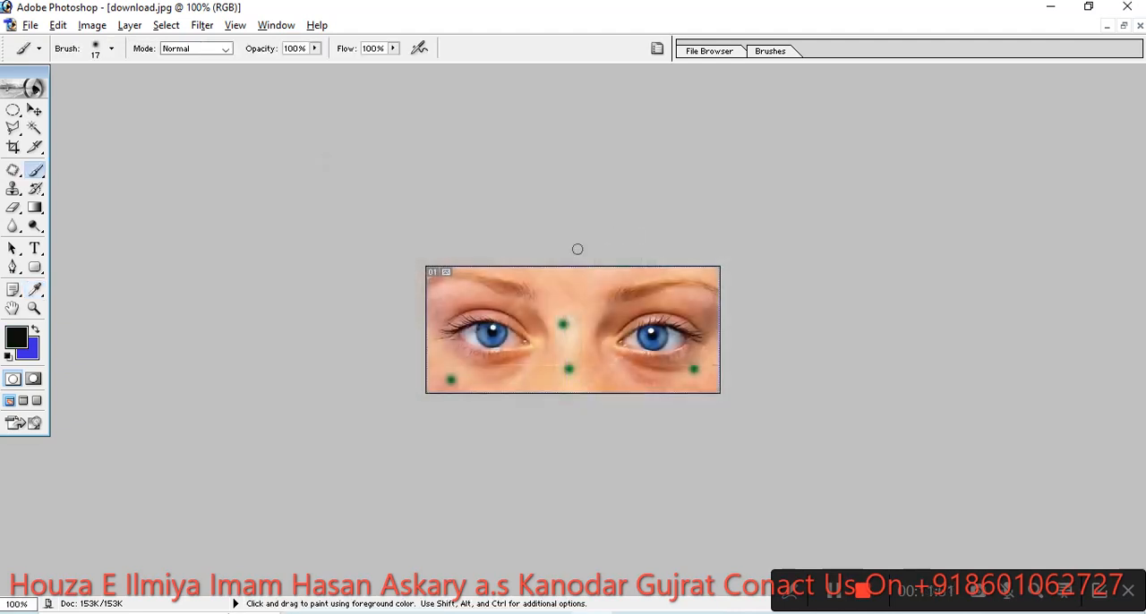
click(555, 287)
- Use the Patch Tool to replace the black spot between the eyebrows and the two green nose spots with clean nearby skin
click(12, 170)
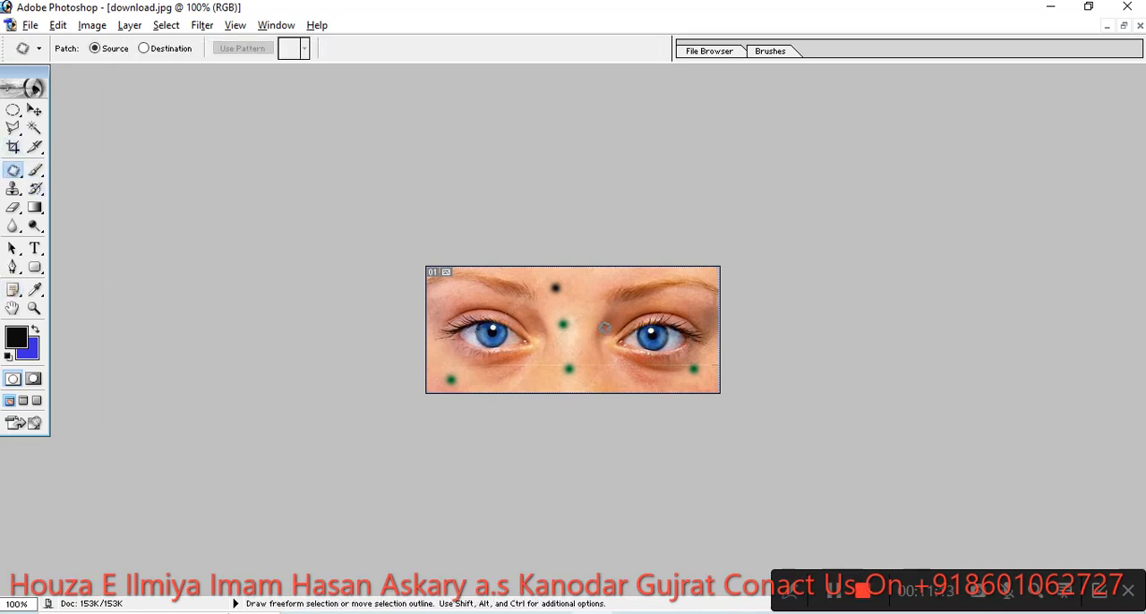
mouse_move(569, 278)
mouse_down()
mouse_move(548, 292)
mouse_move(568, 294)
mouse_move(572, 274)
mouse_up()
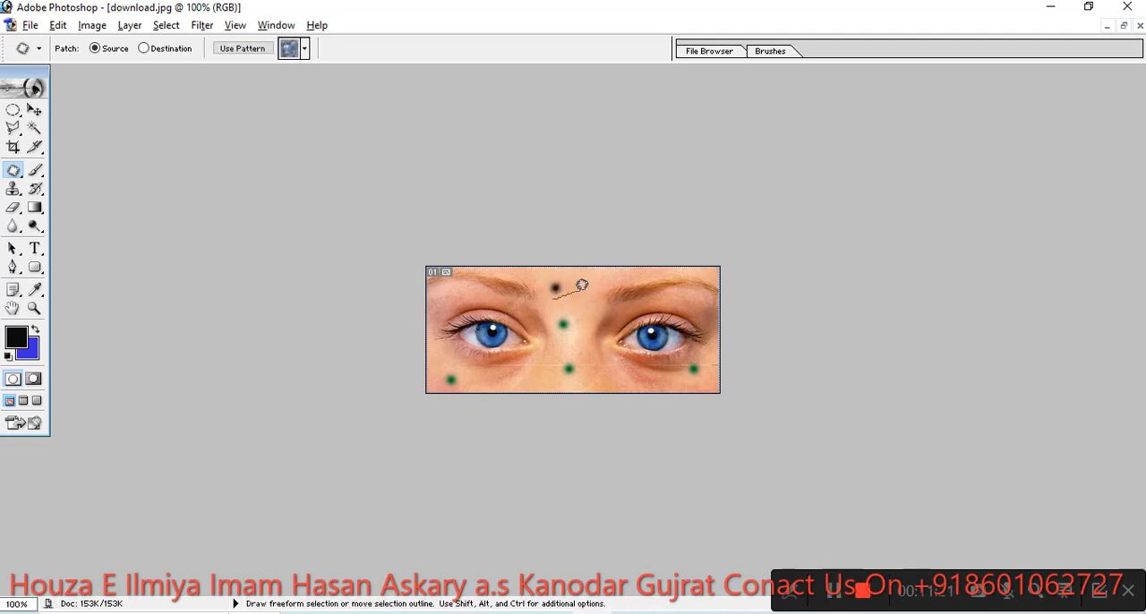
mouse_move(559, 291)
mouse_down()
mouse_move(570, 274)
mouse_move(561, 271)
mouse_move(550, 290)
mouse_move(593, 278)
mouse_move(578, 293)
mouse_up()
click(576, 357)
mouse_move(575, 354)
mouse_down()
mouse_move(560, 372)
mouse_move(575, 376)
mouse_move(575, 352)
mouse_move(580, 387)
mouse_move(561, 397)
mouse_up()
mouse_move(565, 334)
mouse_down()
mouse_move(571, 315)
mouse_move(554, 315)
mouse_move(567, 333)
mouse_move(570, 304)
mouse_up()
- Patch the green spots below both eyes with clean skin from beside each one
mouse_move(690, 376)
mouse_down()
mouse_move(687, 346)
mouse_move(681, 365)
mouse_move(698, 377)
mouse_move(665, 374)
mouse_up()
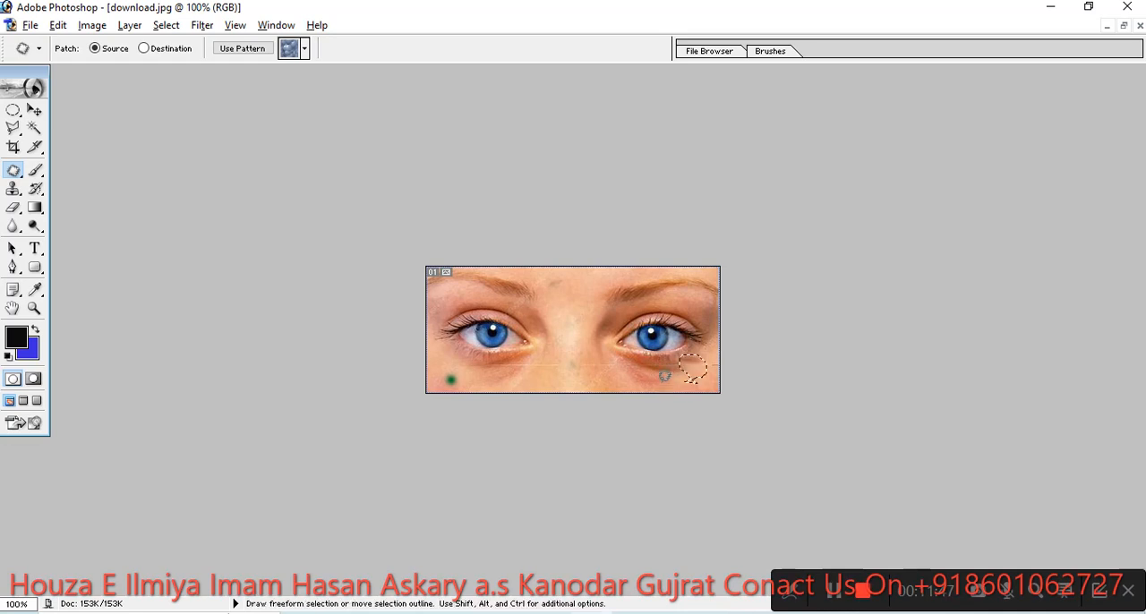
click(472, 379)
mouse_move(472, 380)
mouse_down()
mouse_move(438, 383)
mouse_move(473, 388)
mouse_move(469, 370)
mouse_move(506, 388)
mouse_up()
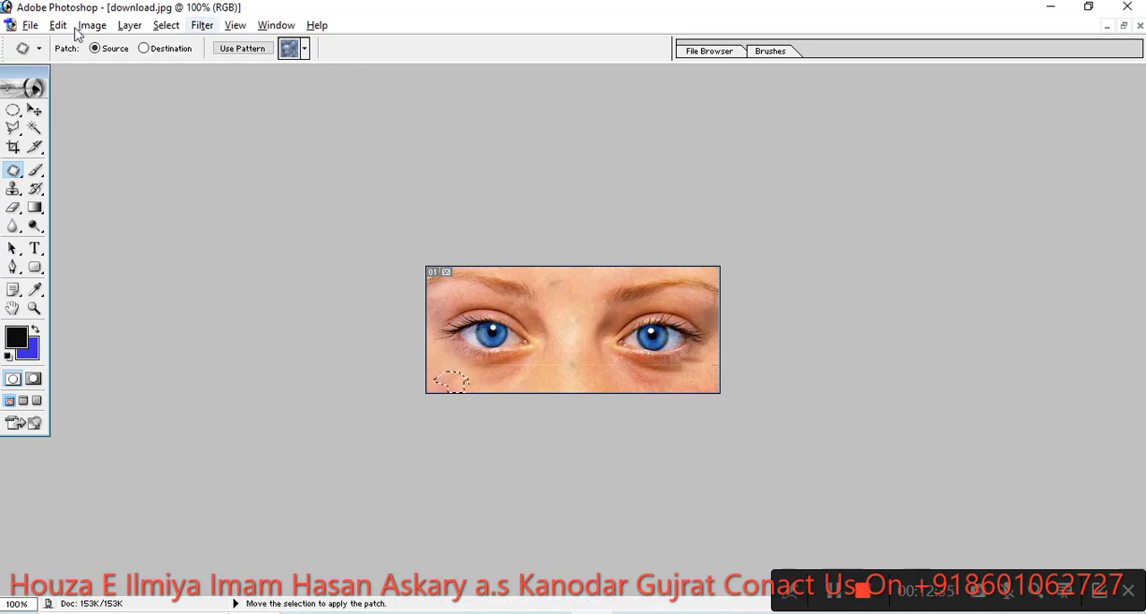
- Minimize Photoshop and search the web for "background images" in a new browser tab
click(1052, 9)
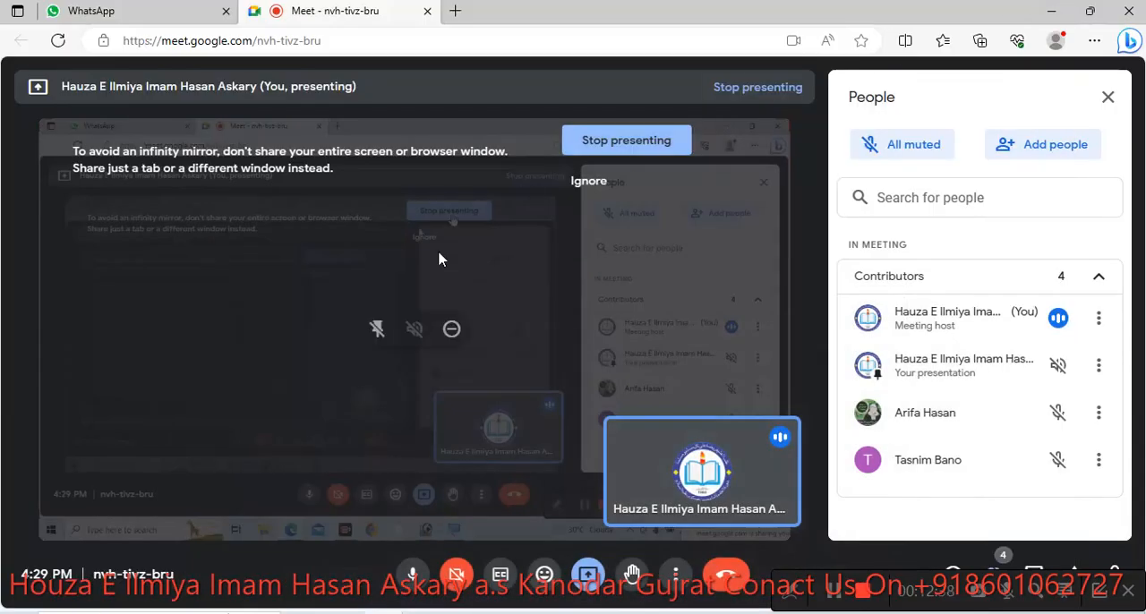
click(455, 11)
click(433, 134)
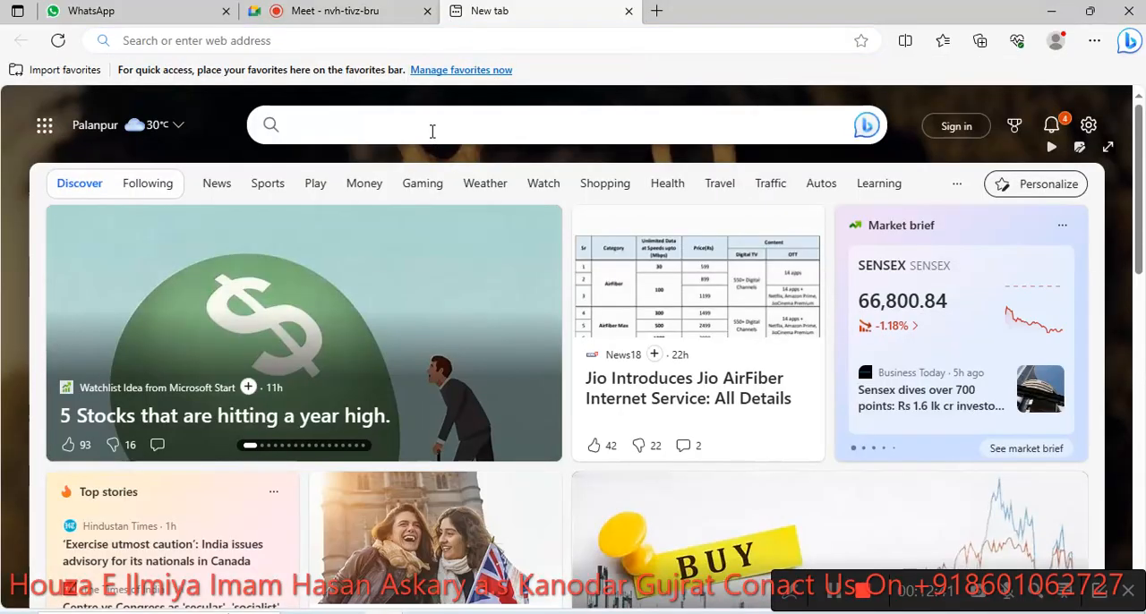
text(back)
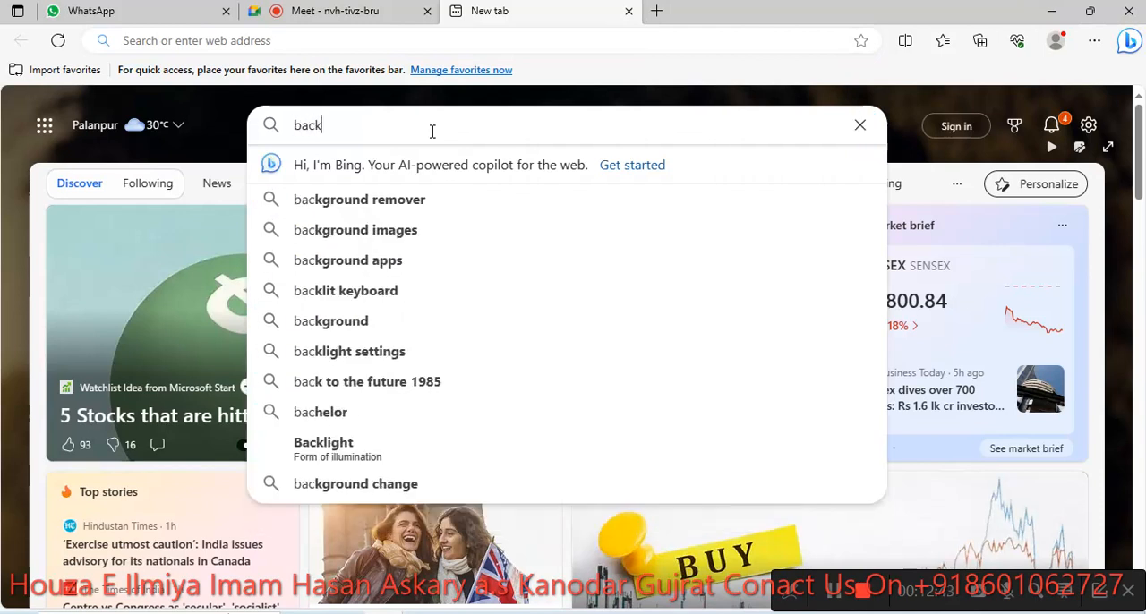
text(g)
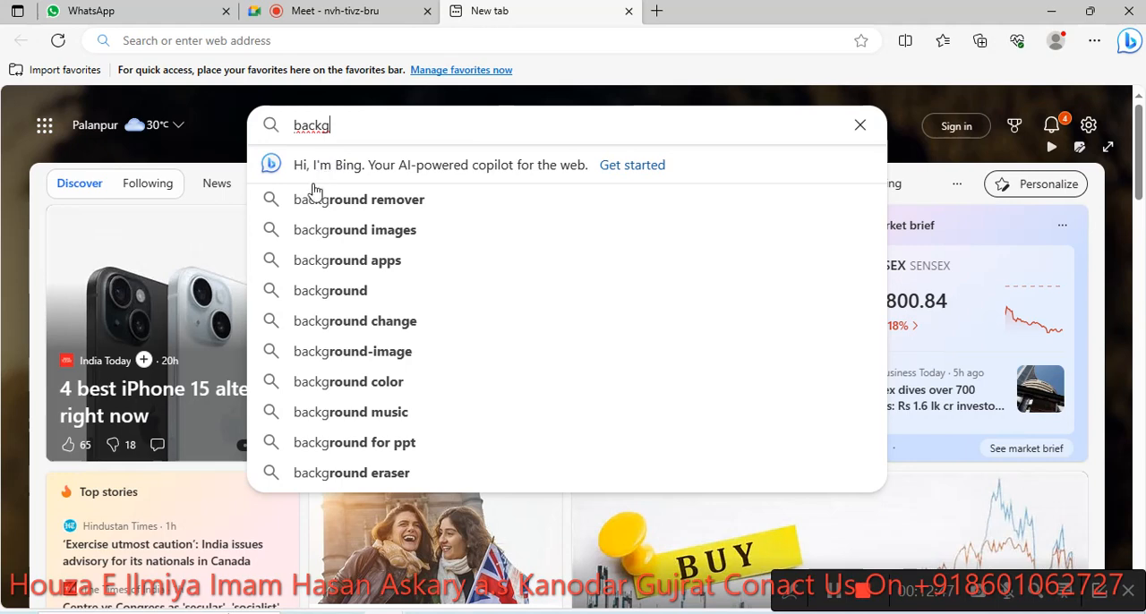
click(335, 229)
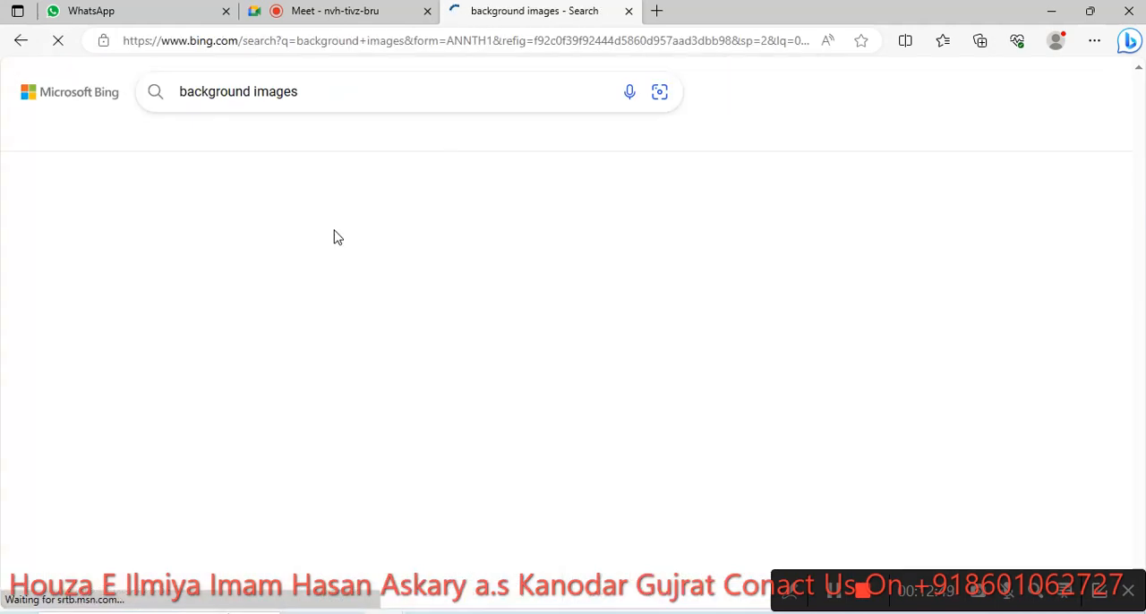
scroll(302, 311, down, 1)
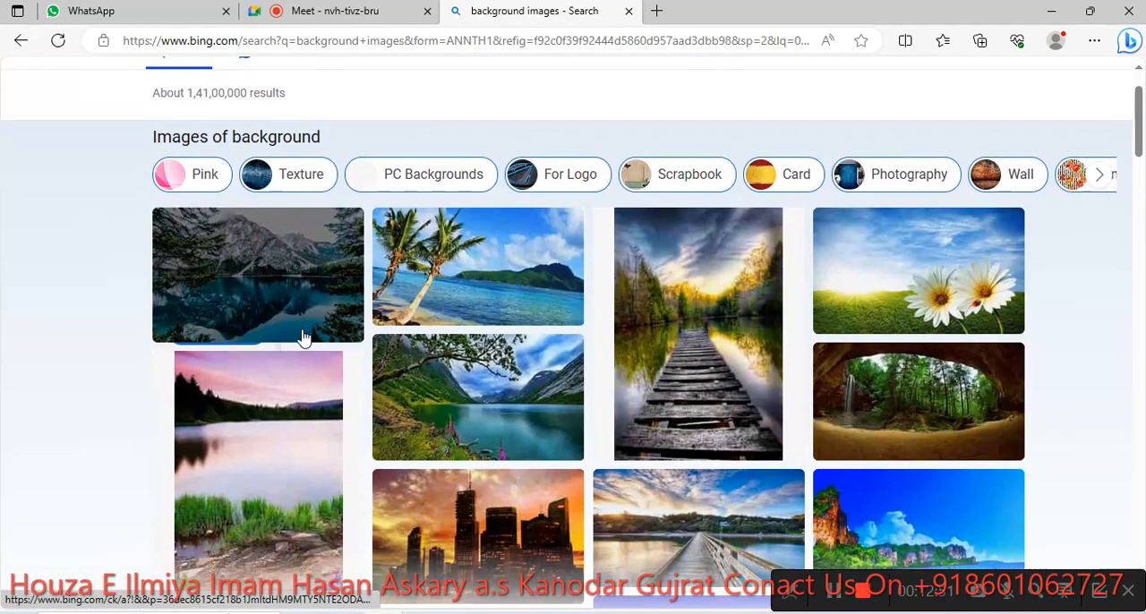
- Open the palm beach picture, save its page to Downloads as a complete webpage, and close the picture preview
click(481, 285)
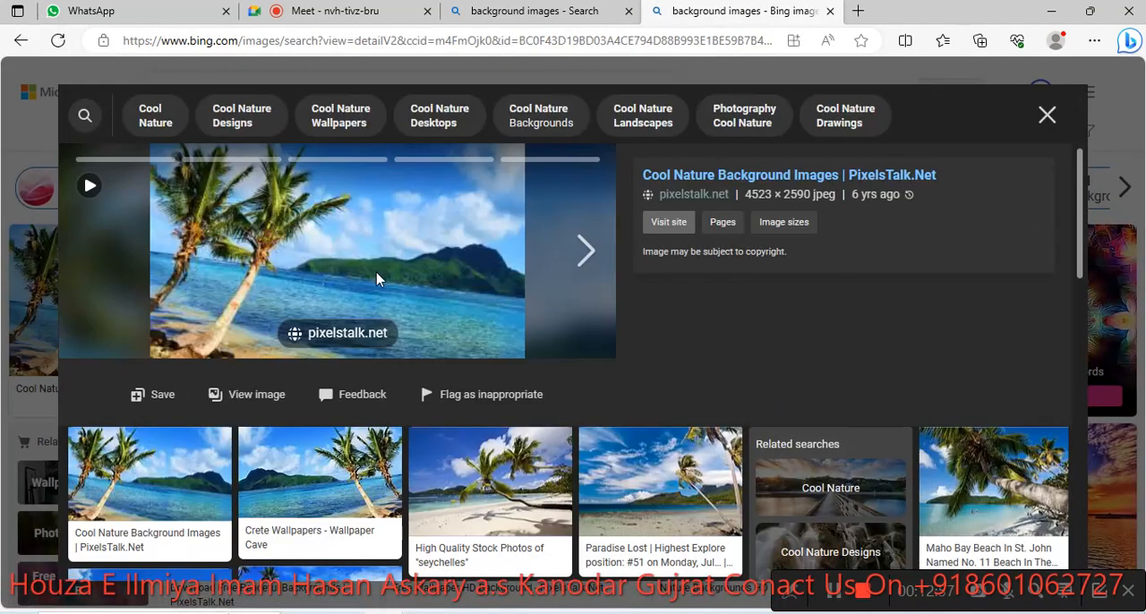
right_click(381, 264)
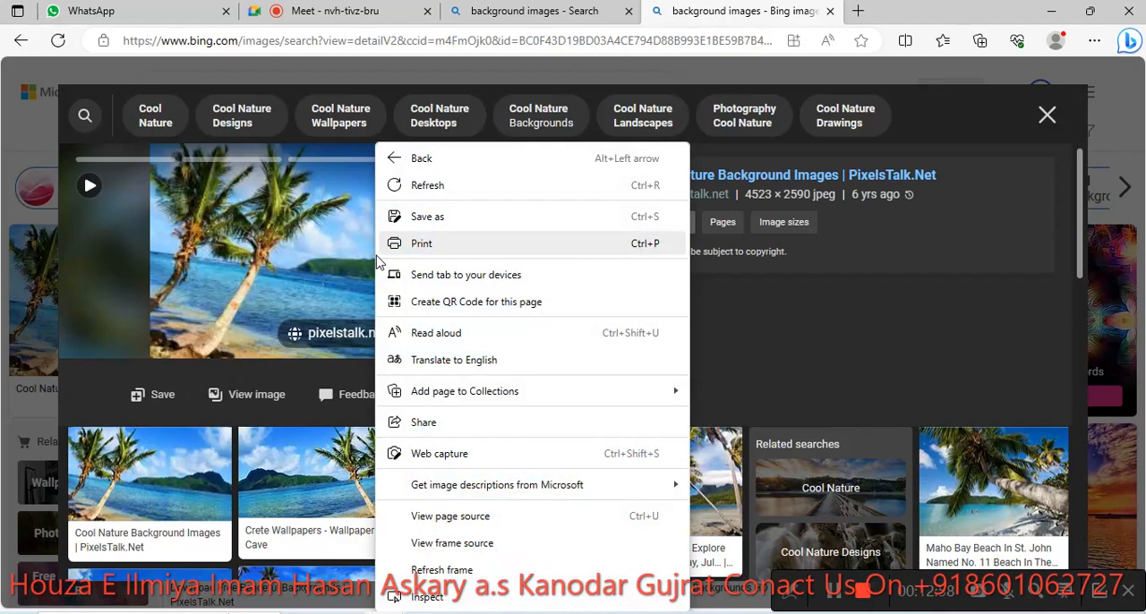
click(426, 218)
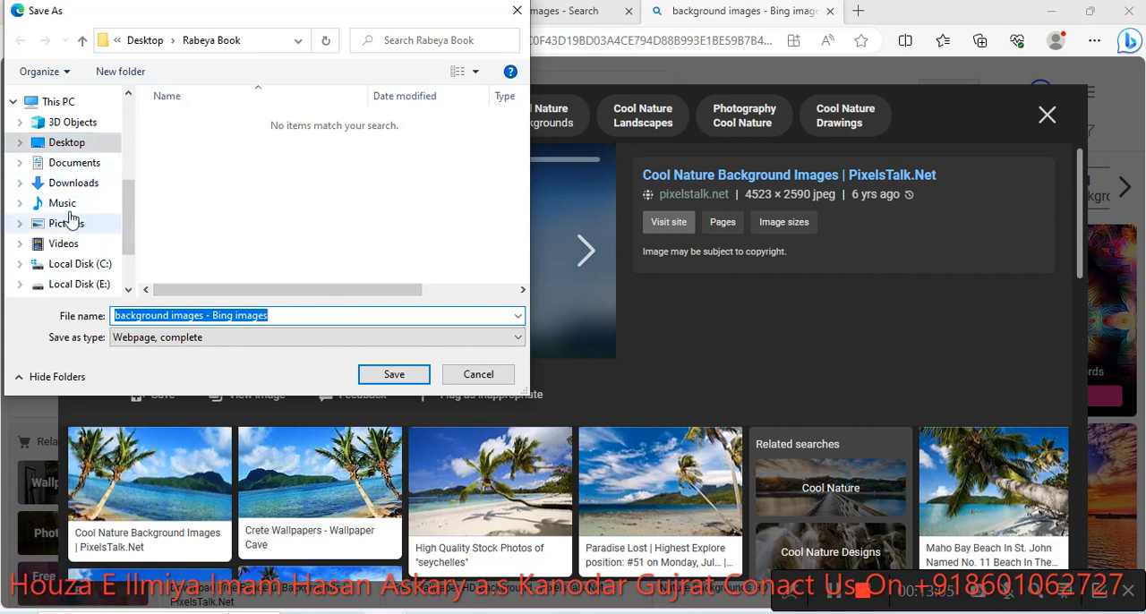
click(70, 183)
click(381, 375)
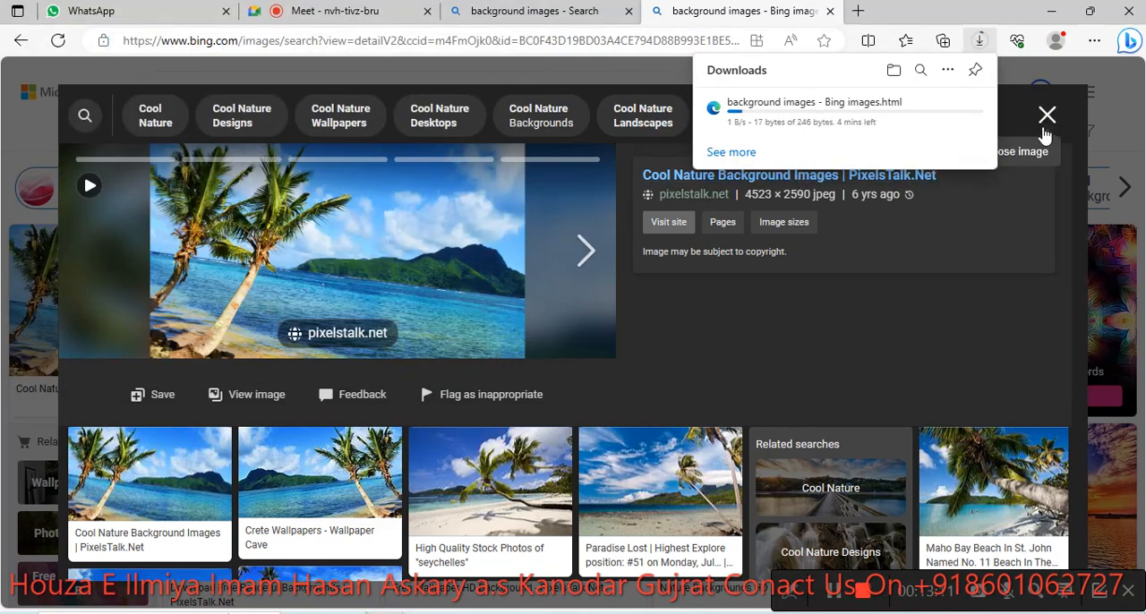
scroll(538, 476, down, 2)
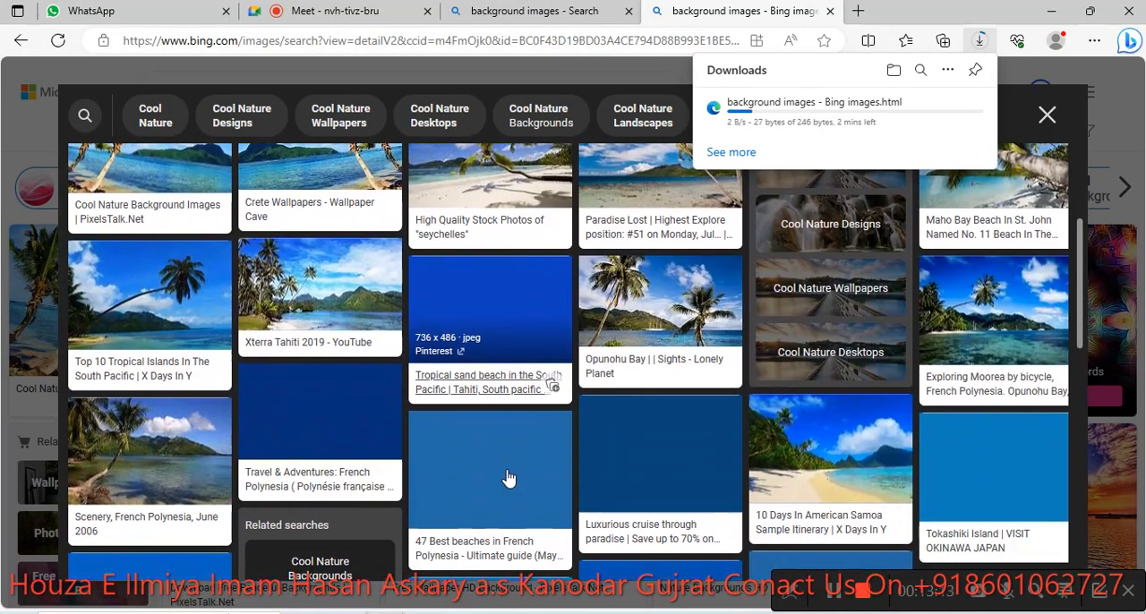
scroll(549, 412, up, 1)
scroll(549, 412, up, 2)
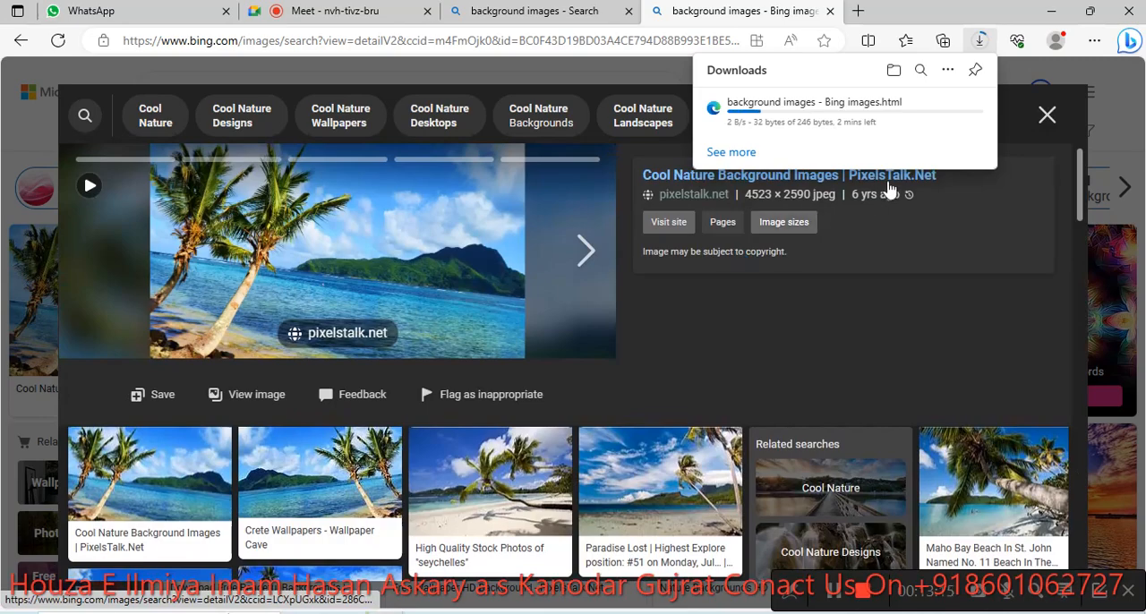
click(1044, 124)
- Open the picture of the wooden walkway over the lake and save it to Downloads as a WEBP file
scroll(957, 296, down, 3)
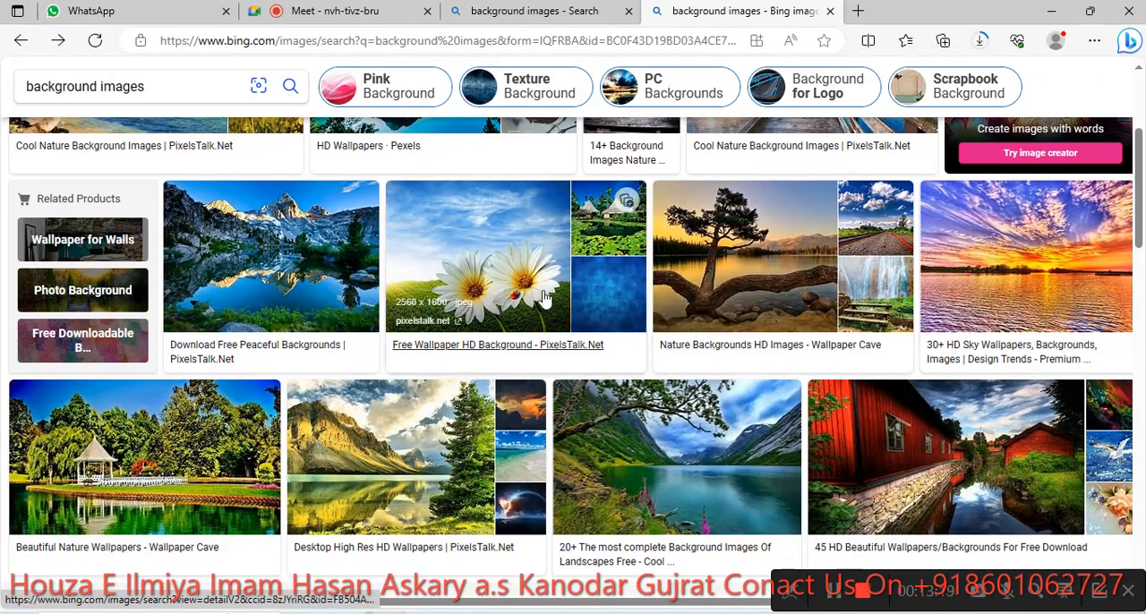
scroll(735, 350, up, 3)
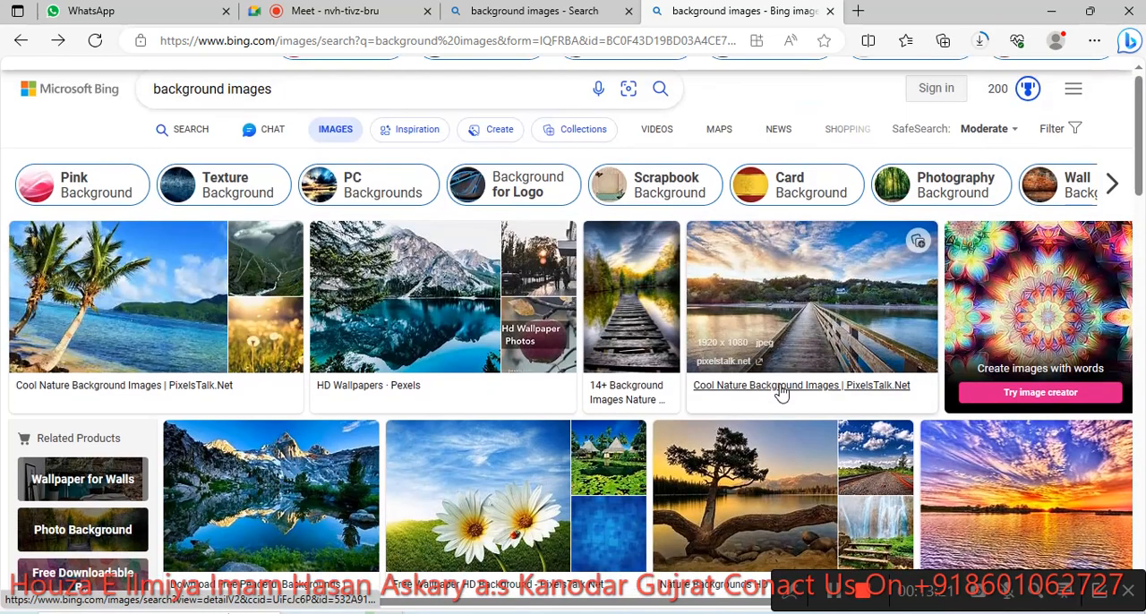
click(636, 316)
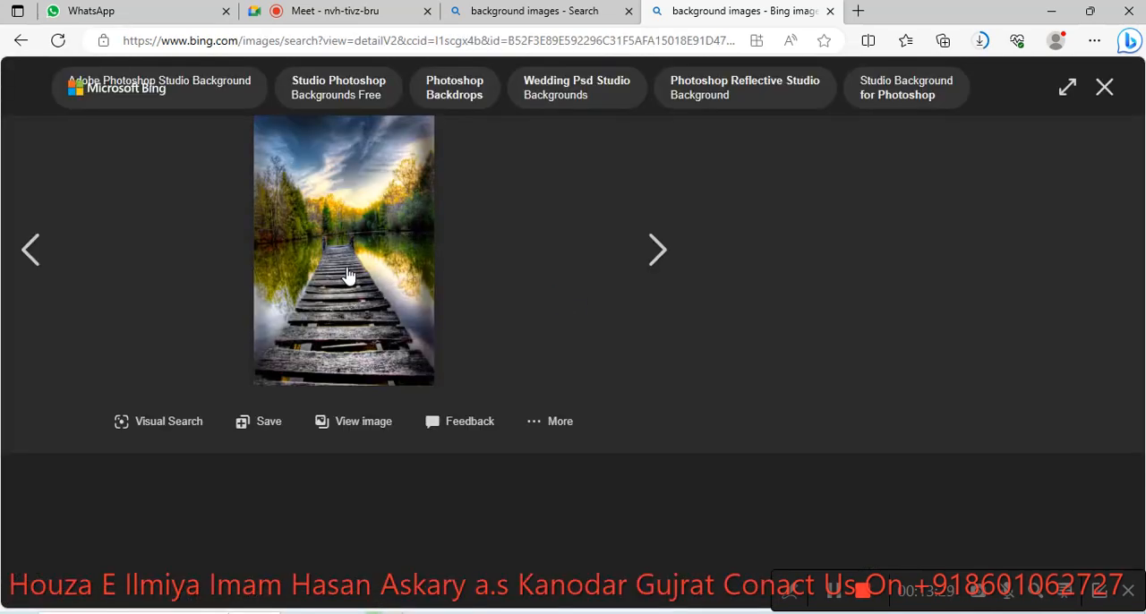
right_click(347, 273)
click(413, 253)
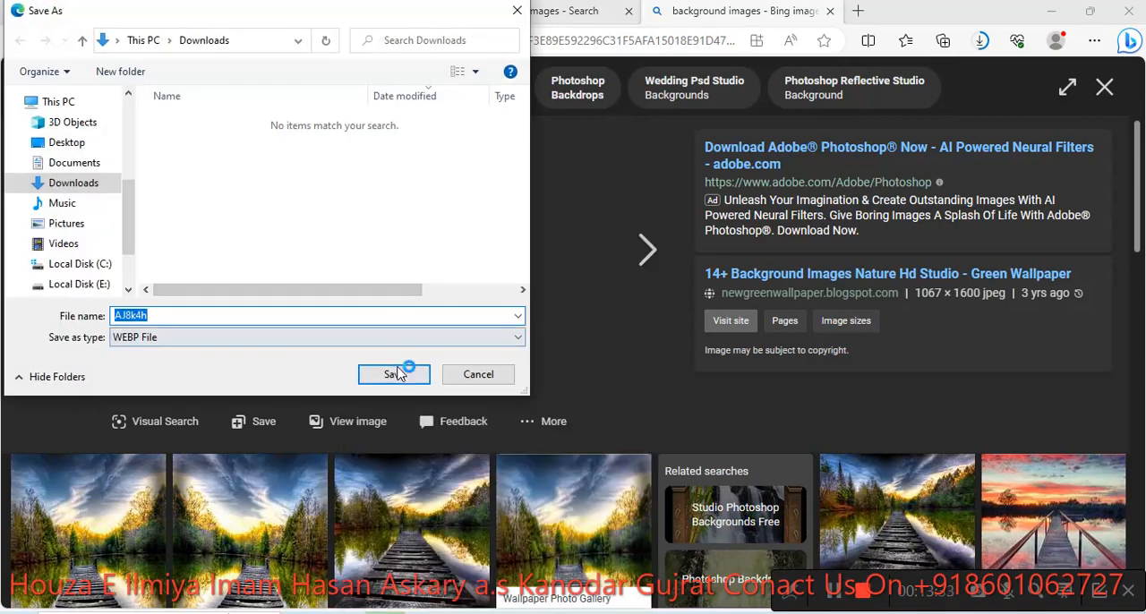
click(395, 375)
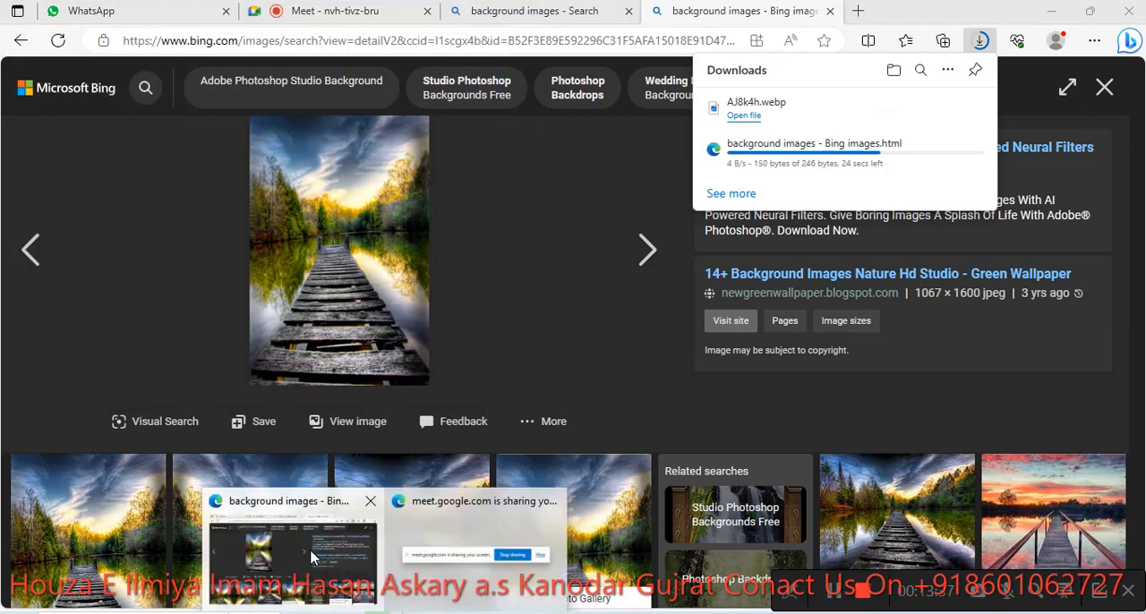
- Admit the waiting participant to the Google Meet call and return to the background images search results
click(299, 11)
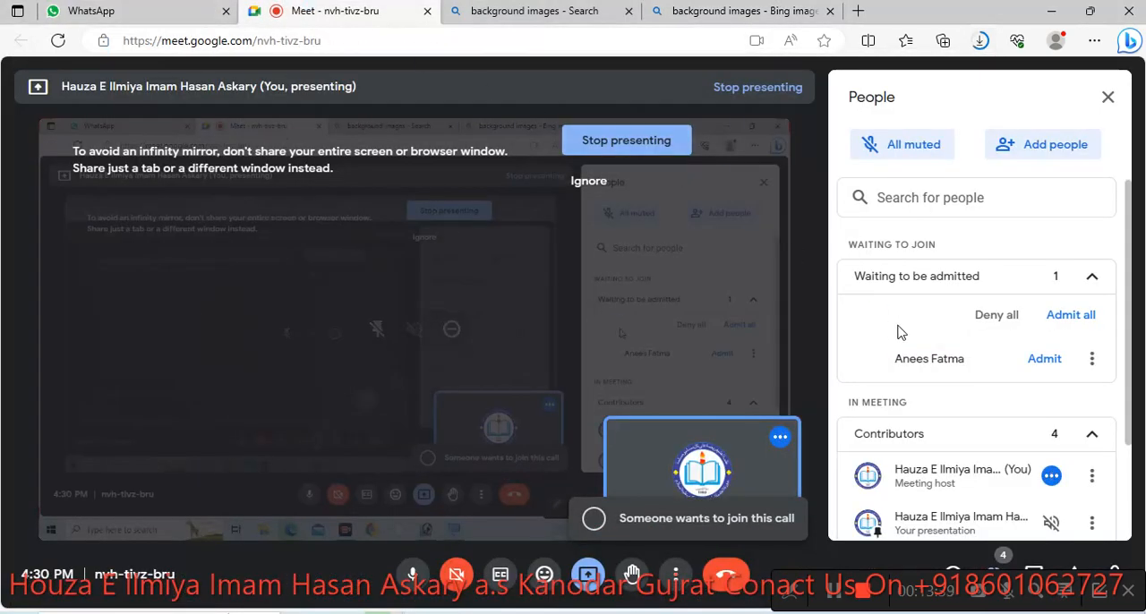
click(1045, 358)
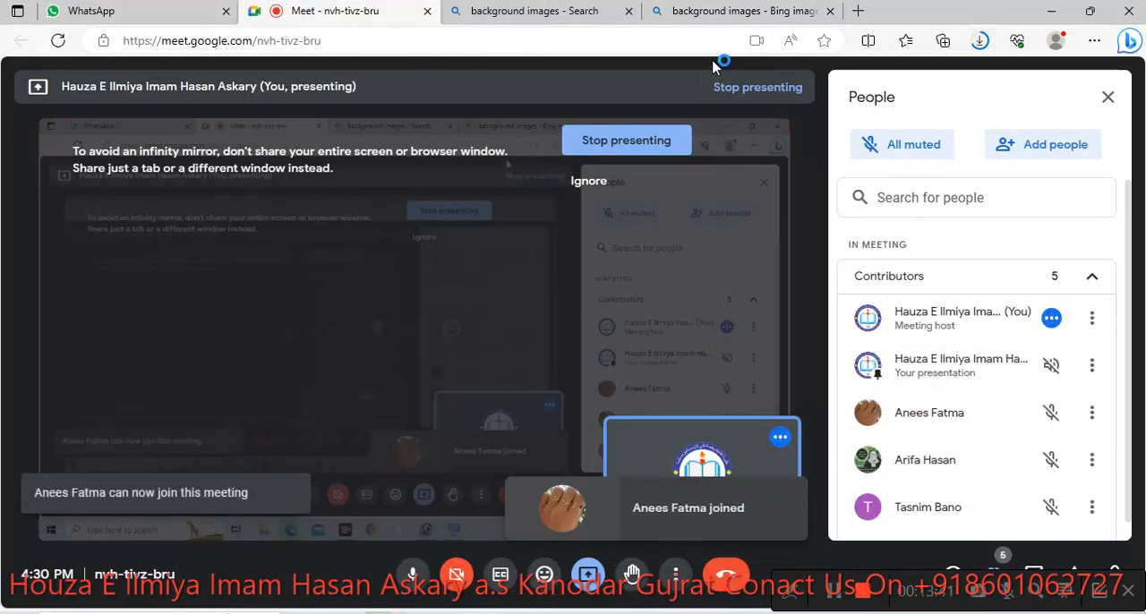
click(535, 12)
- Save the link of the sunset city skyline picture to Downloads as an HTML document
scroll(949, 466, down, 3)
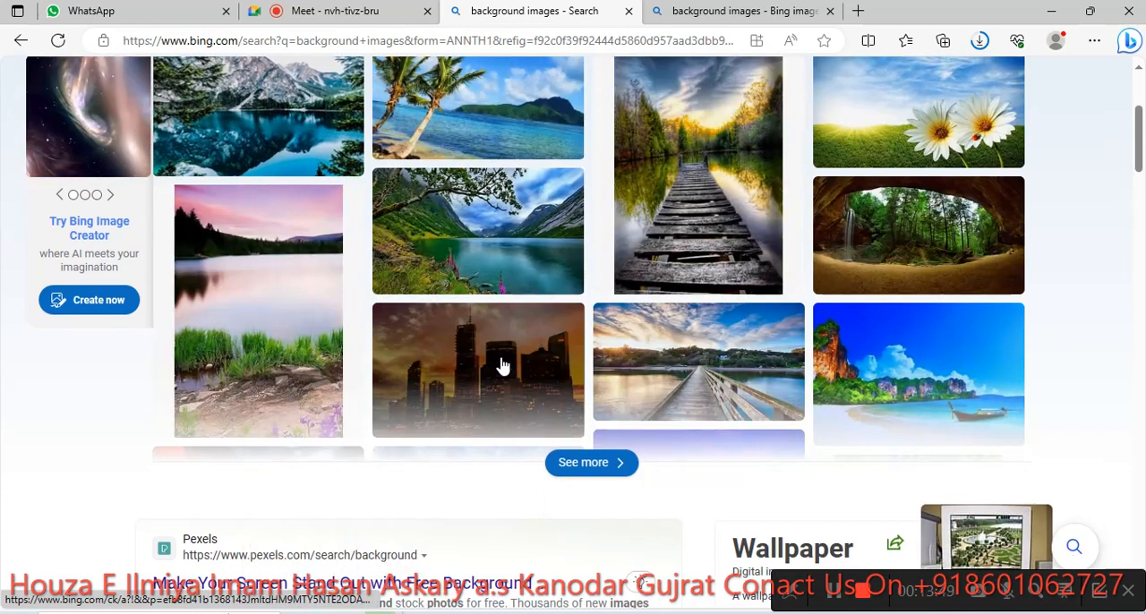
right_click(499, 363)
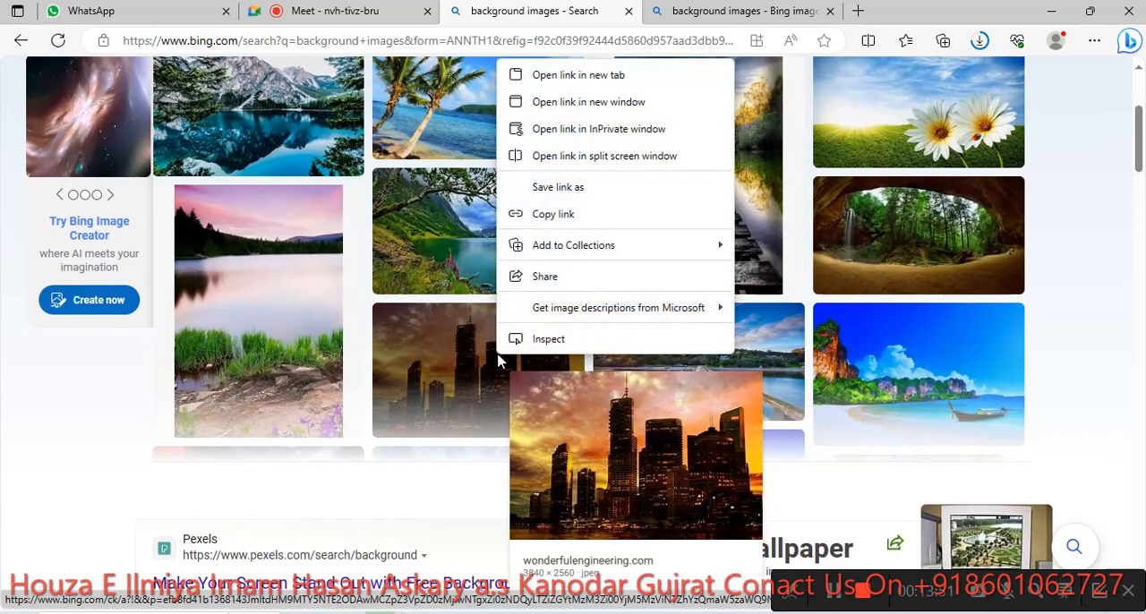
click(564, 188)
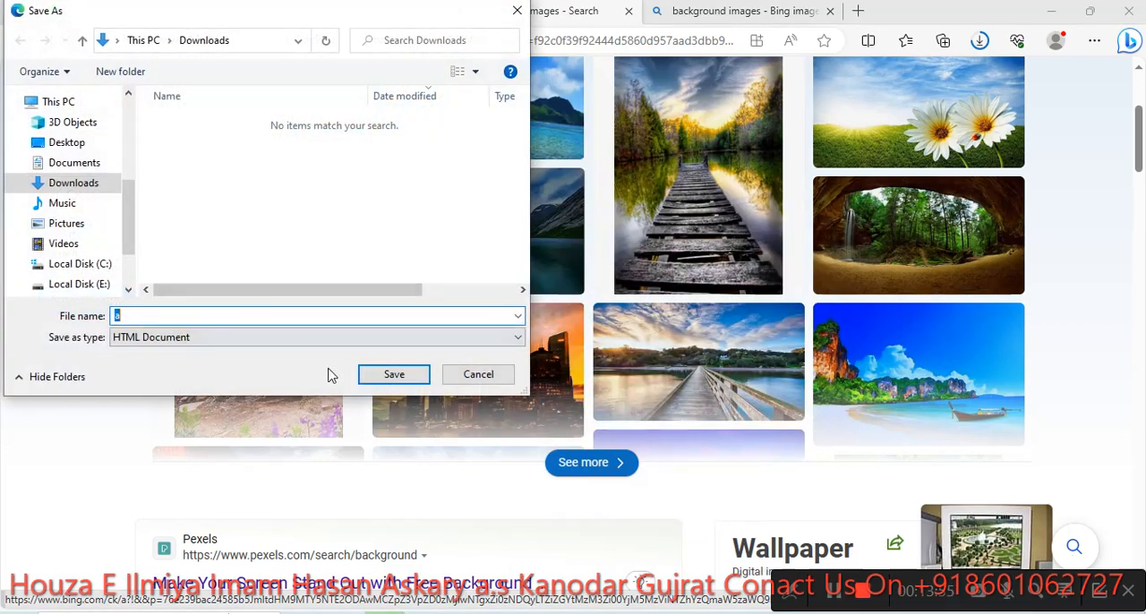
click(394, 374)
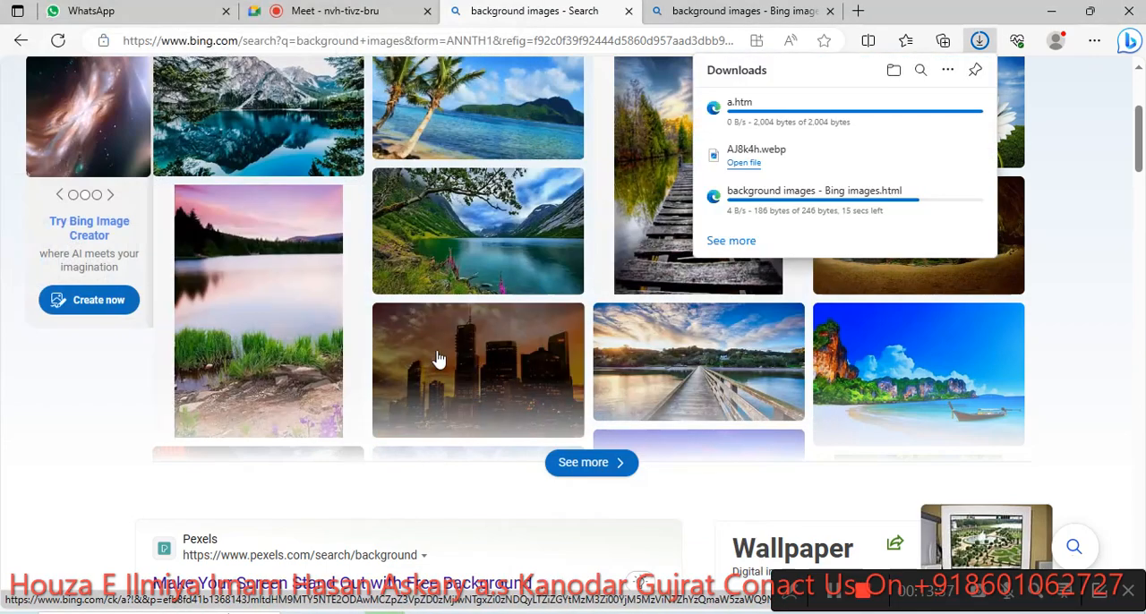
- Save the sunset city skyline picture itself to Downloads as a JPEG image
right_click(441, 353)
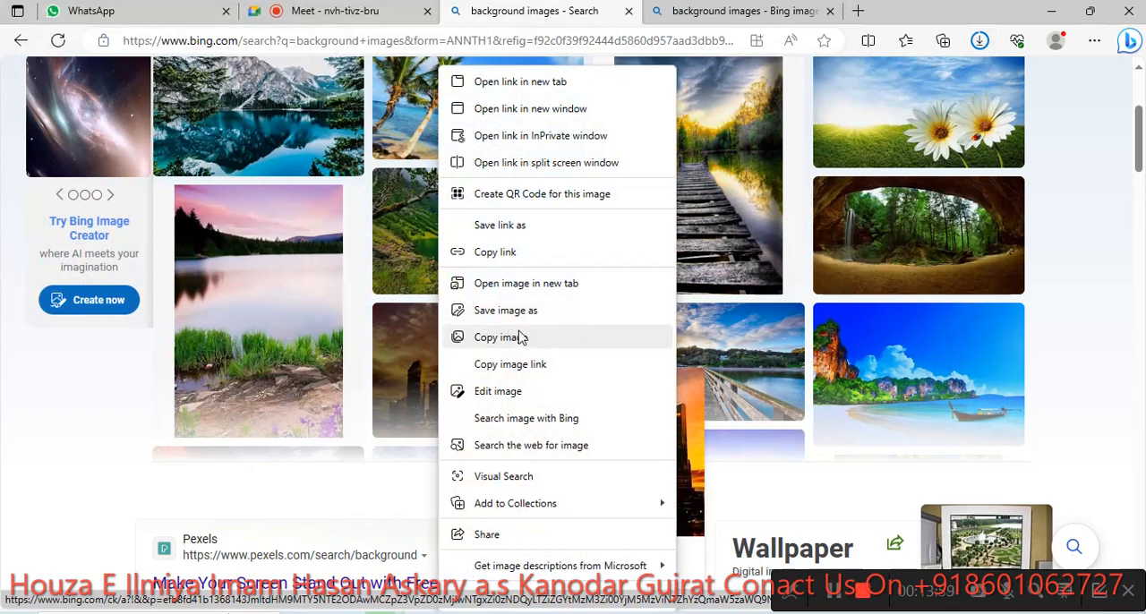
click(518, 315)
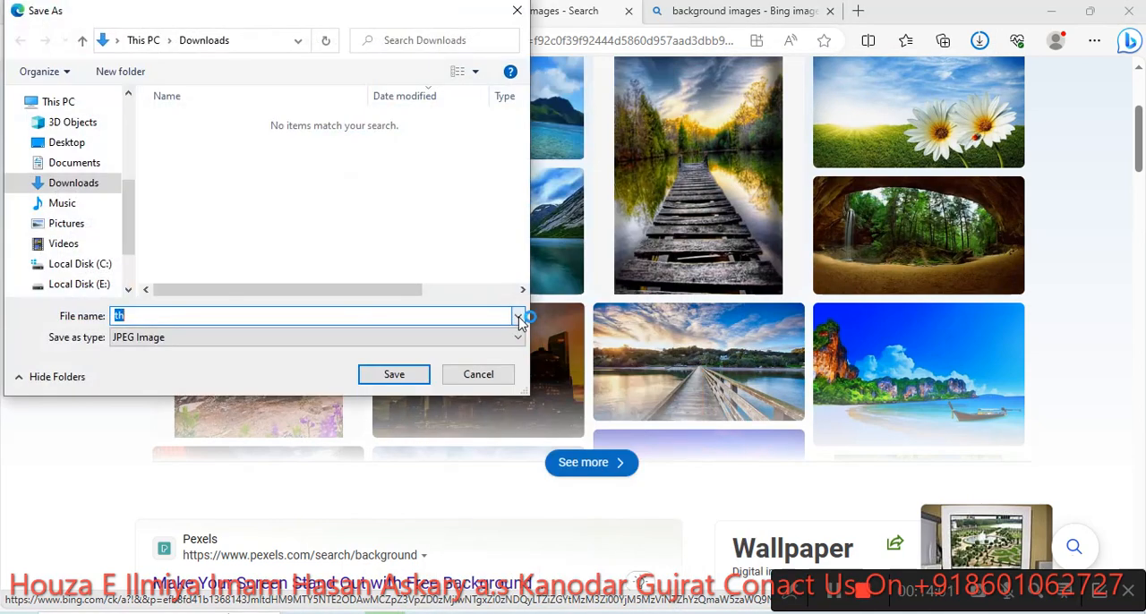
click(394, 374)
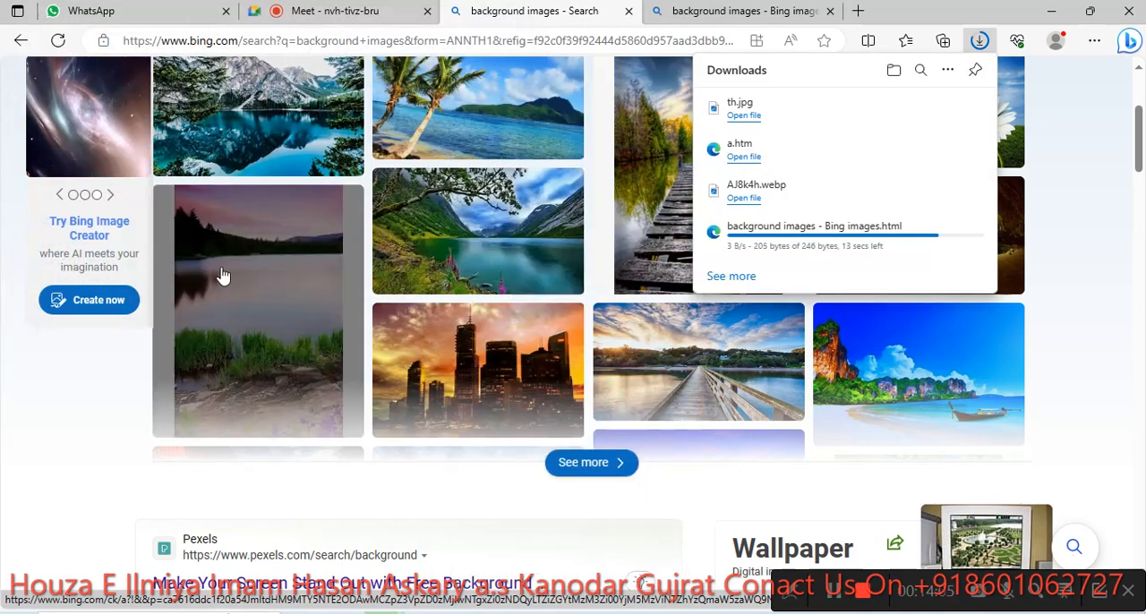
- Save the palm beach picture from the search results to Downloads as a JPEG image
scroll(296, 269, up, 3)
right_click(481, 368)
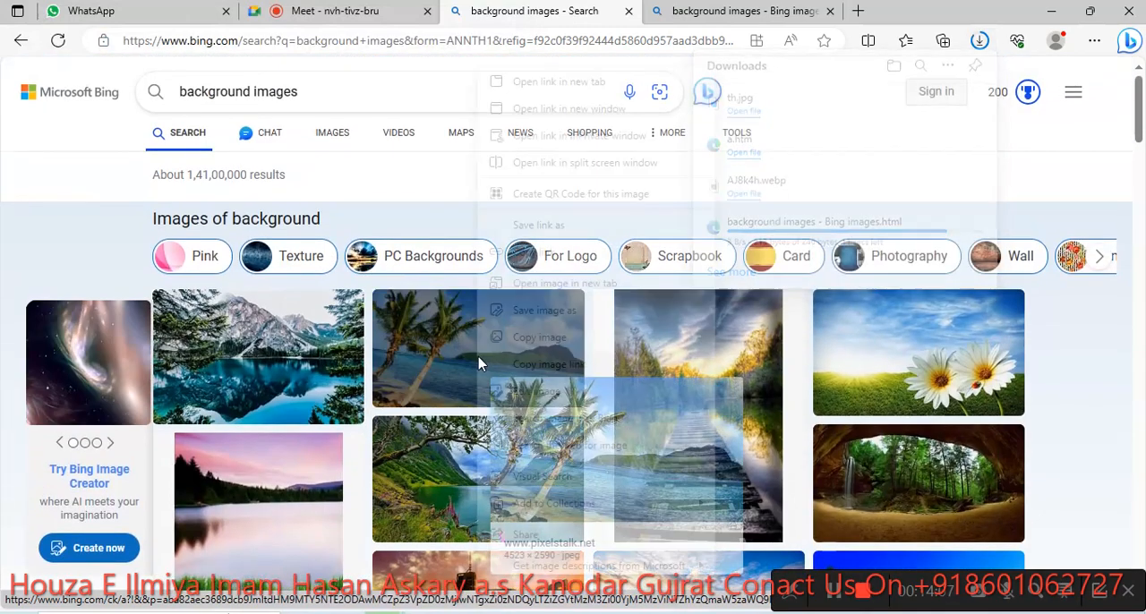
click(549, 314)
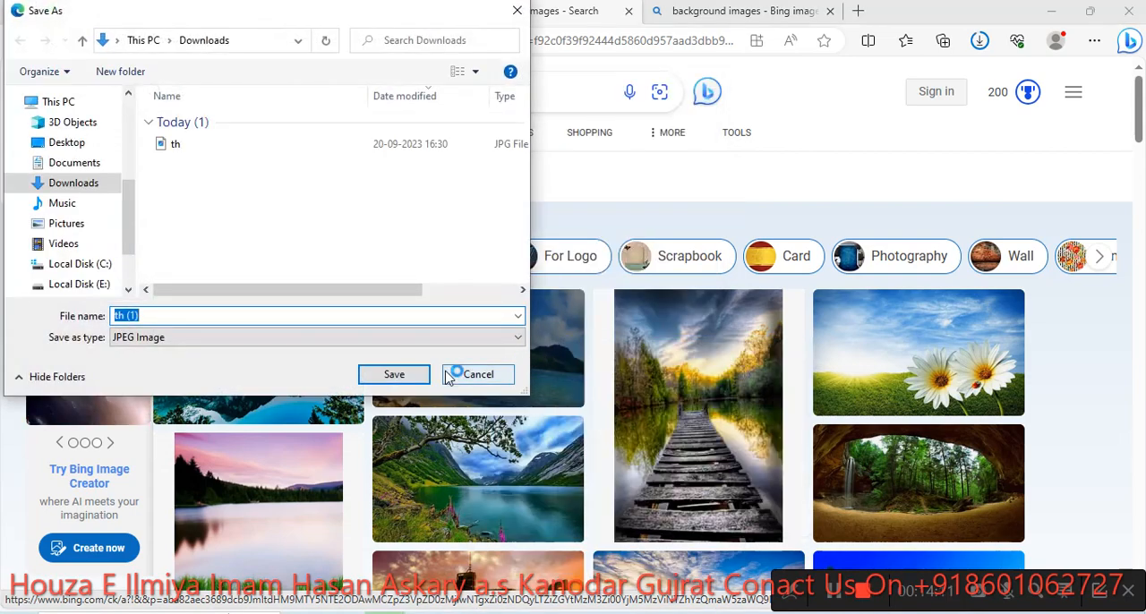
click(395, 375)
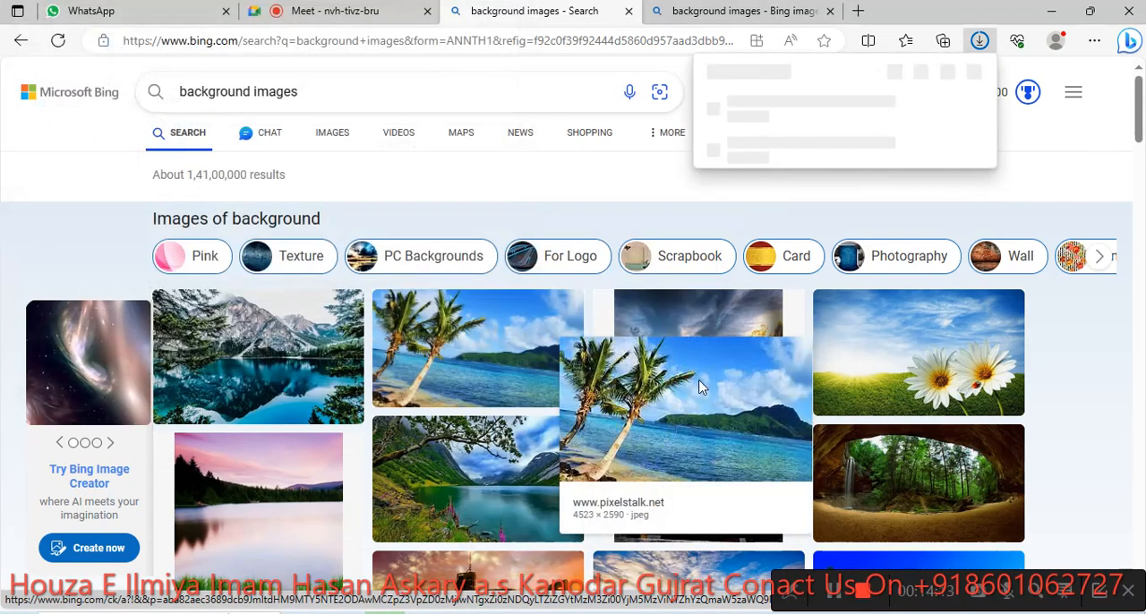
- Save the picture of two white daisies in a green field to Downloads as a JPEG image
right_click(860, 349)
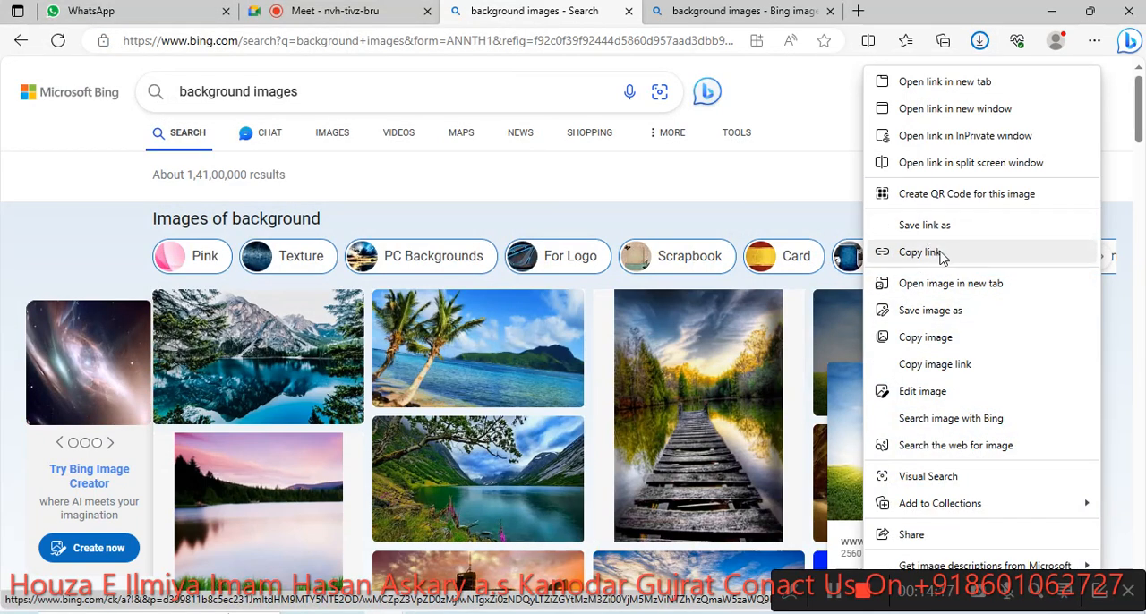
click(945, 311)
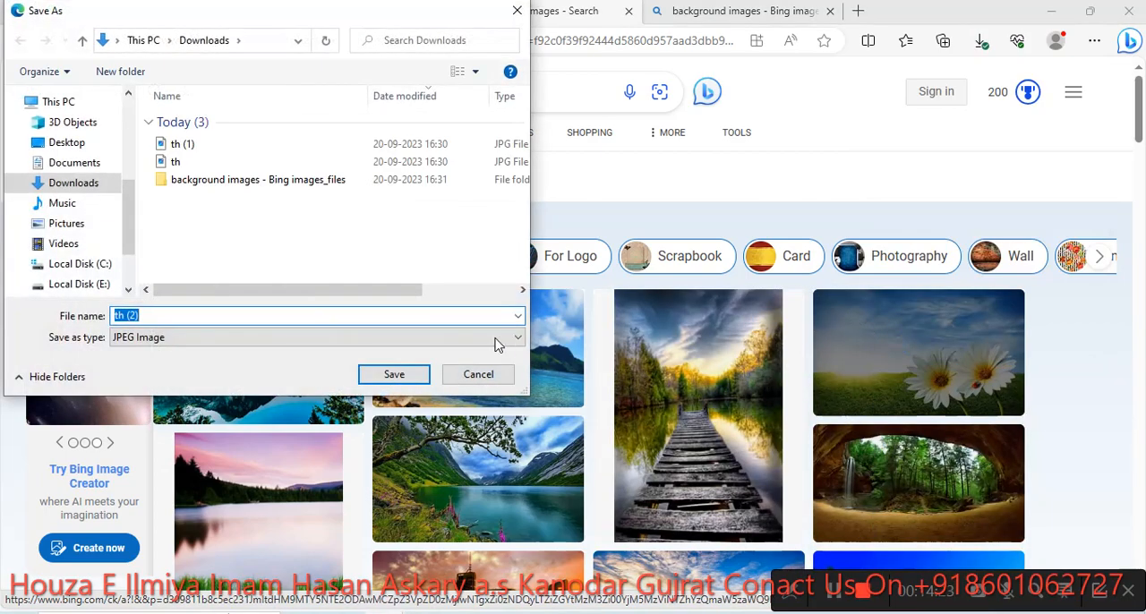
click(394, 374)
- Save the picture of the railed wooden pier under a cloudy sky to Downloads as a JPEG image
scroll(490, 415, down, 3)
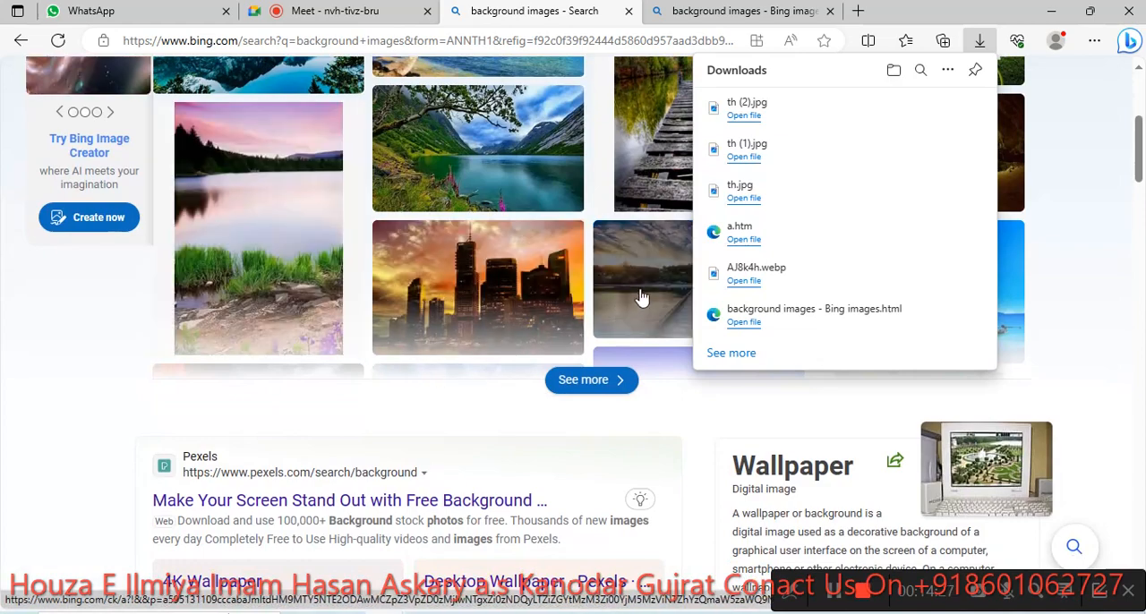
right_click(641, 298)
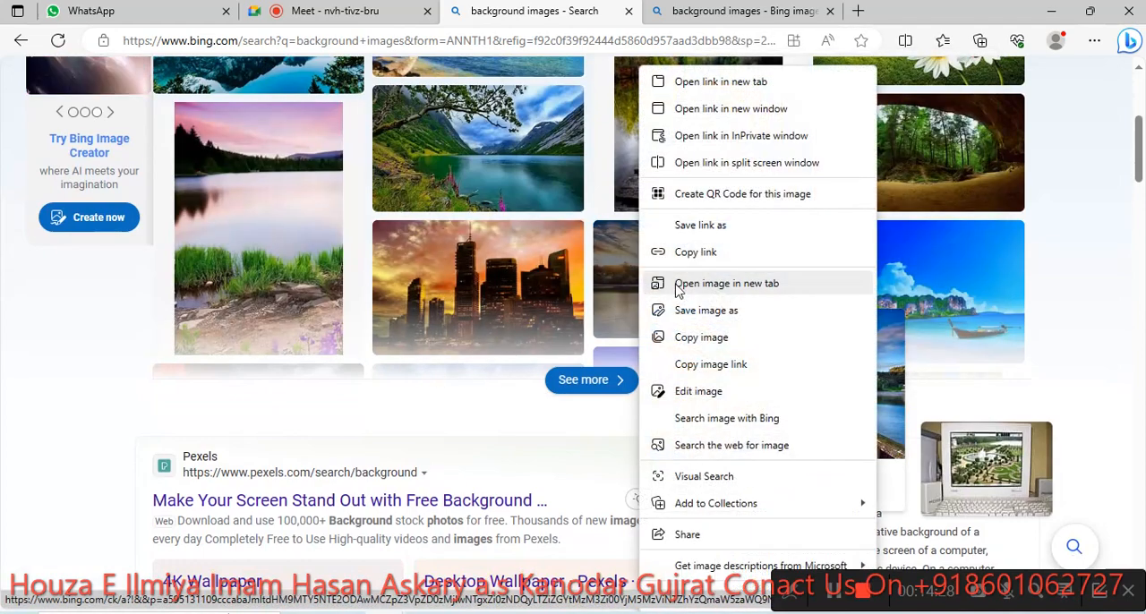
click(727, 311)
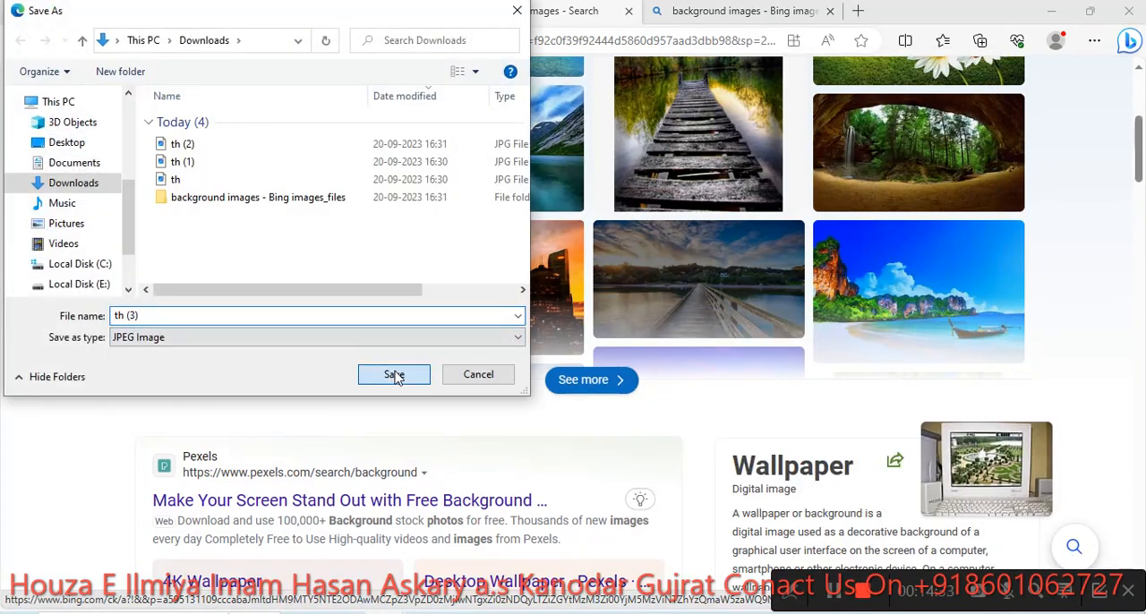
click(397, 374)
- Check the Google Meet call, switch to Photoshop, and close download.jpg without saving its changes
click(330, 14)
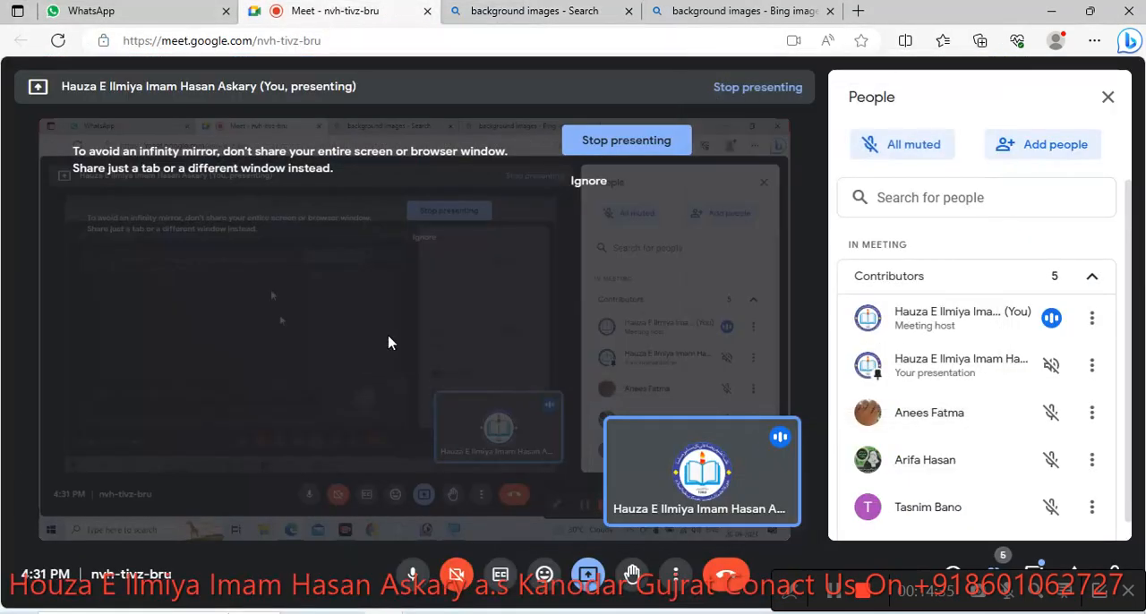
click(542, 605)
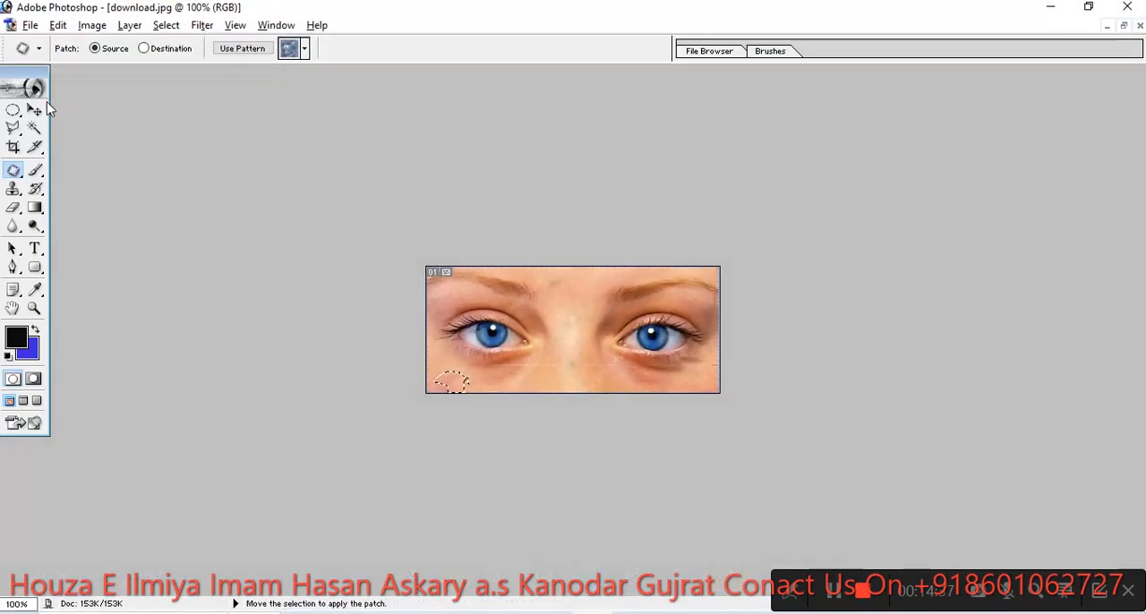
click(1140, 26)
click(560, 246)
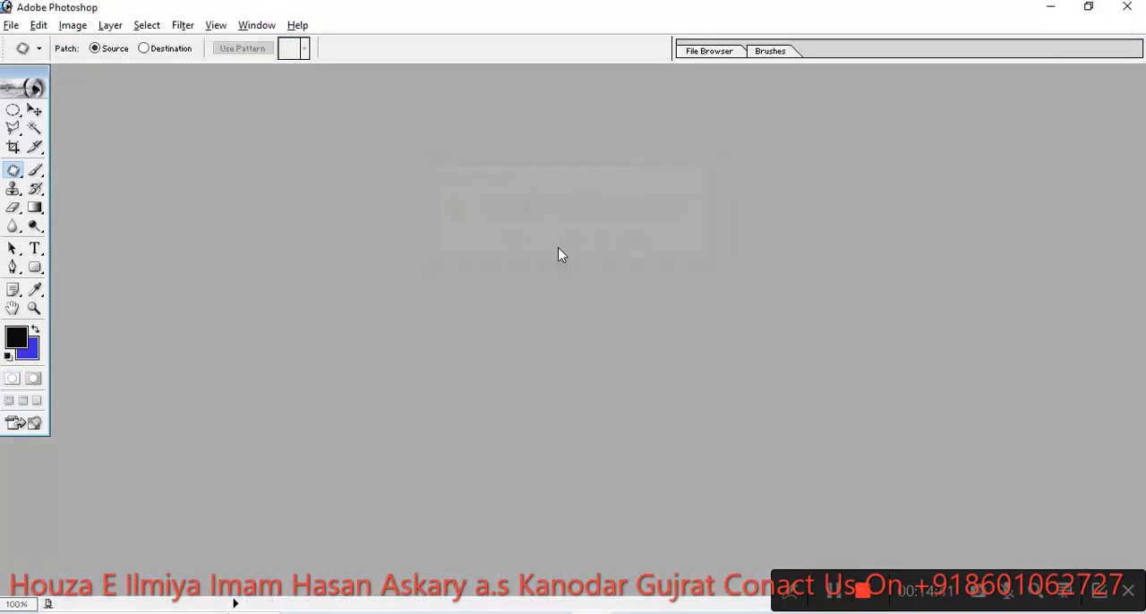
- Open the pier picture th (3) from the Downloads folder and maximize its document window
click(10, 25)
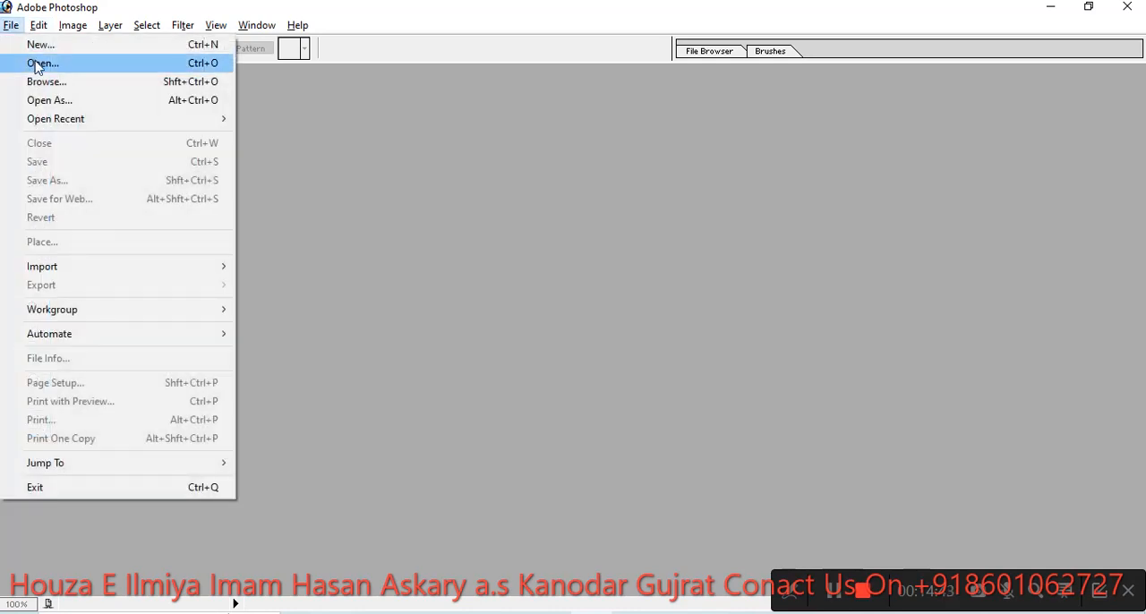
click(39, 65)
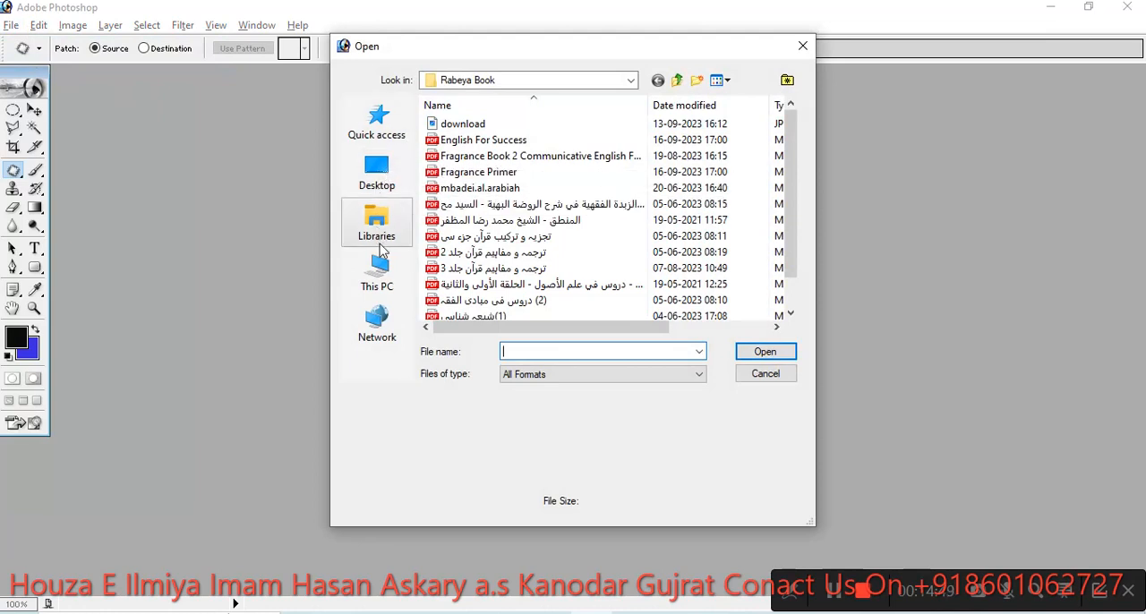
click(377, 273)
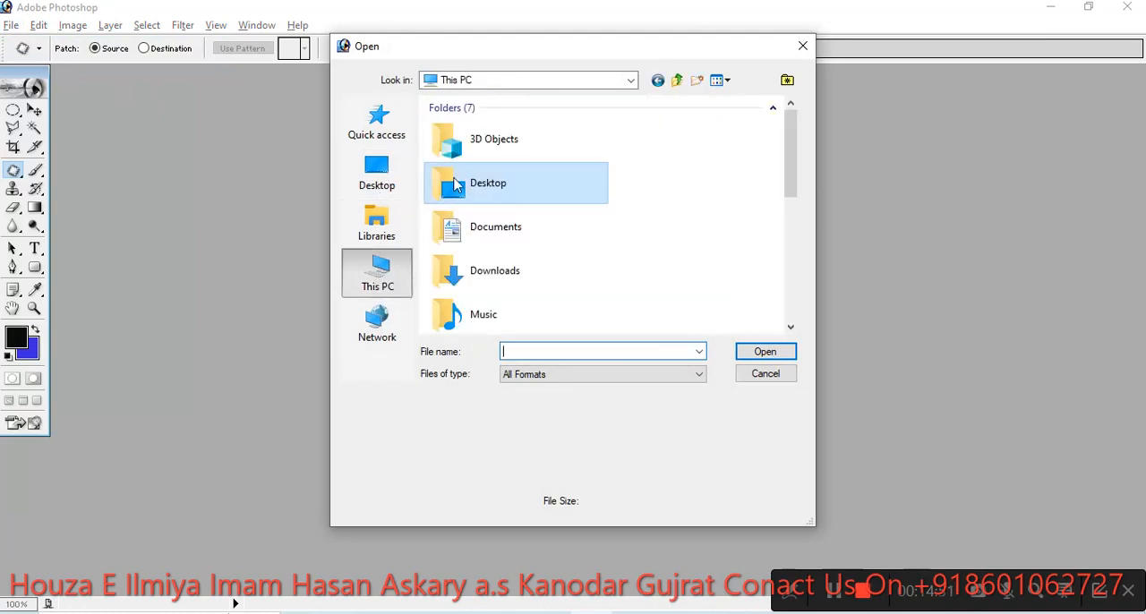
double_click(502, 269)
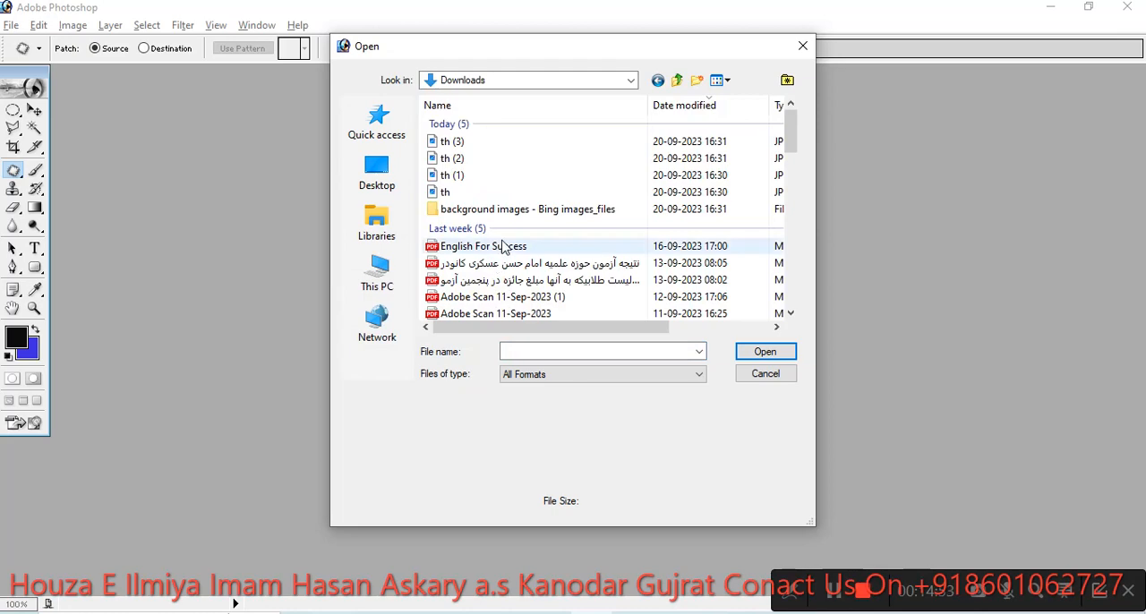
click(453, 142)
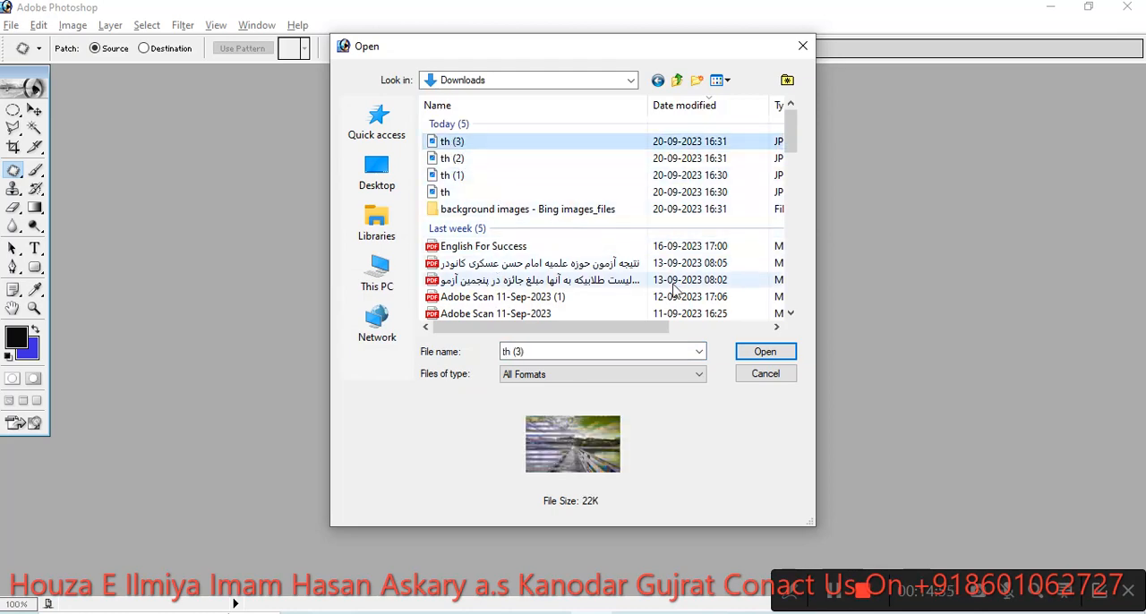
click(766, 352)
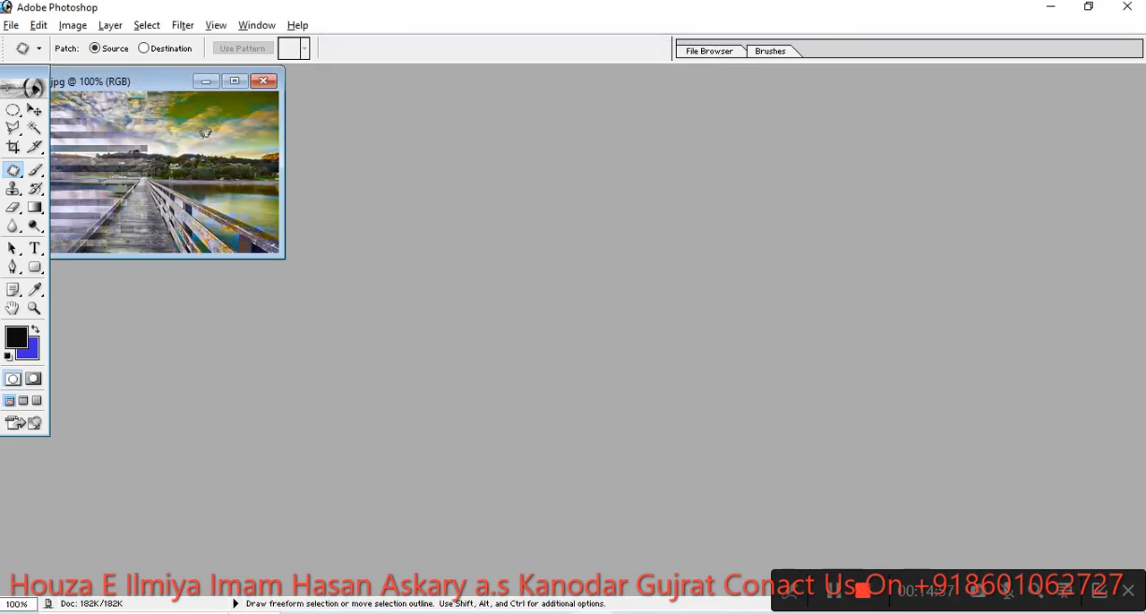
click(234, 81)
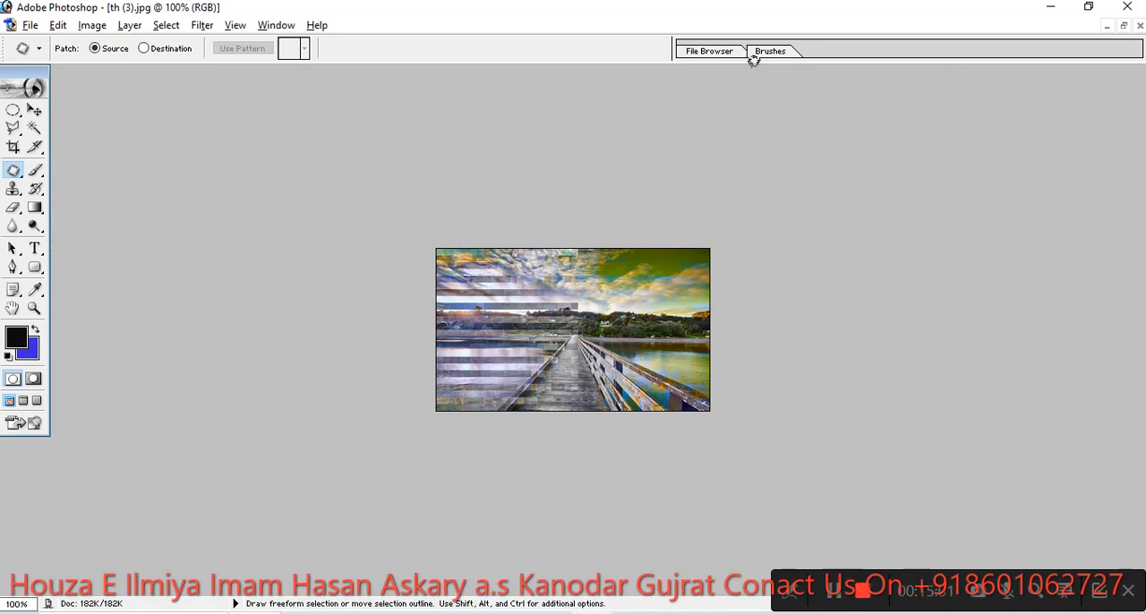
- Open the palm beach picture th (1) from Downloads and maximize its document window
click(29, 24)
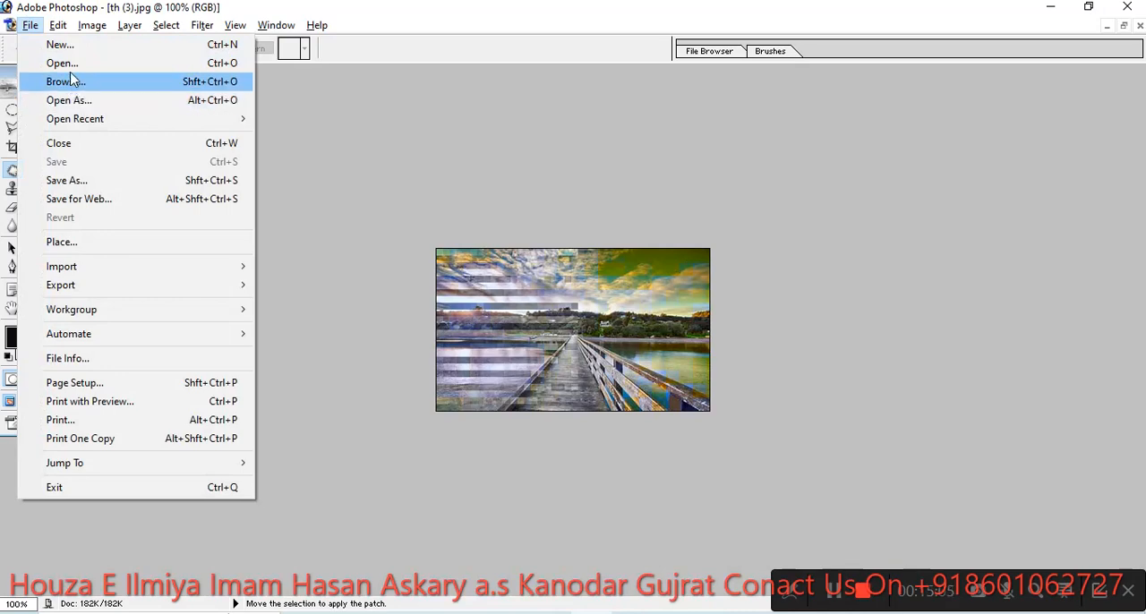
click(68, 63)
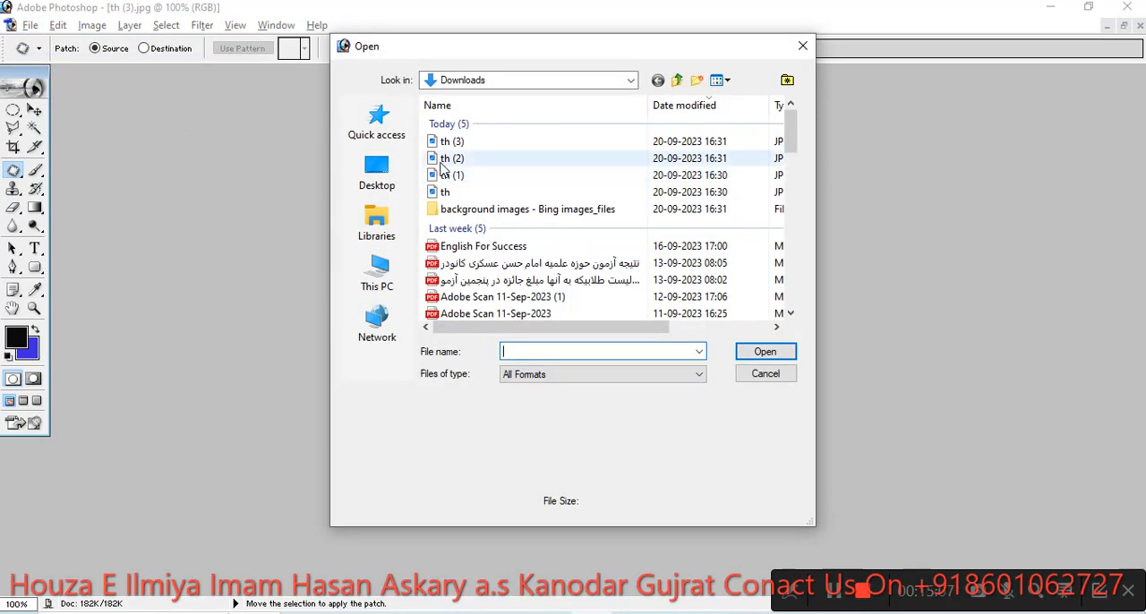
click(452, 159)
click(459, 175)
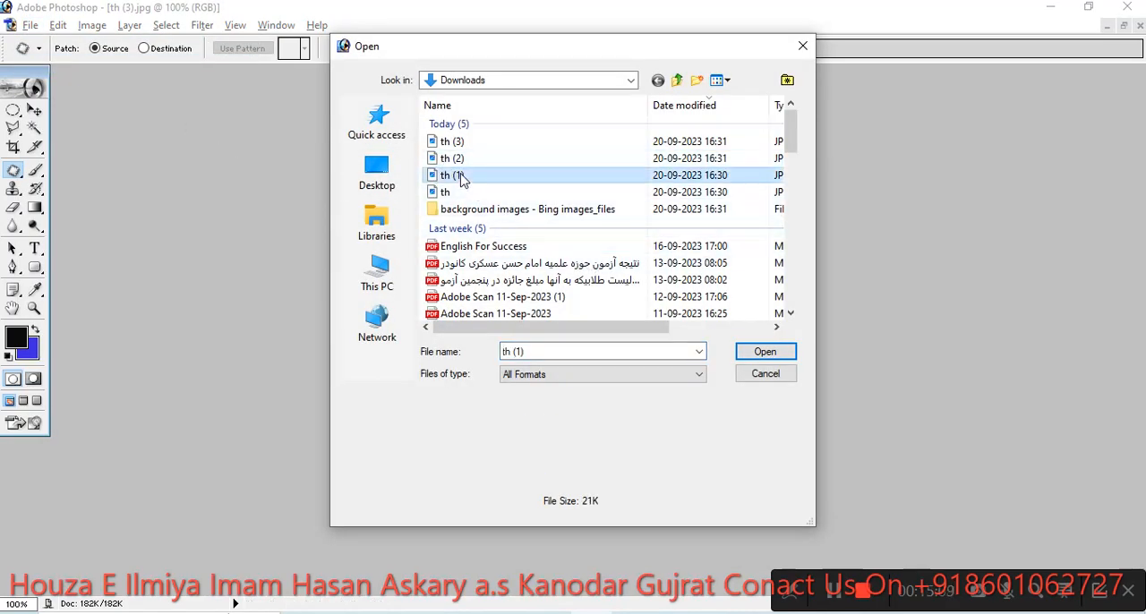
click(764, 353)
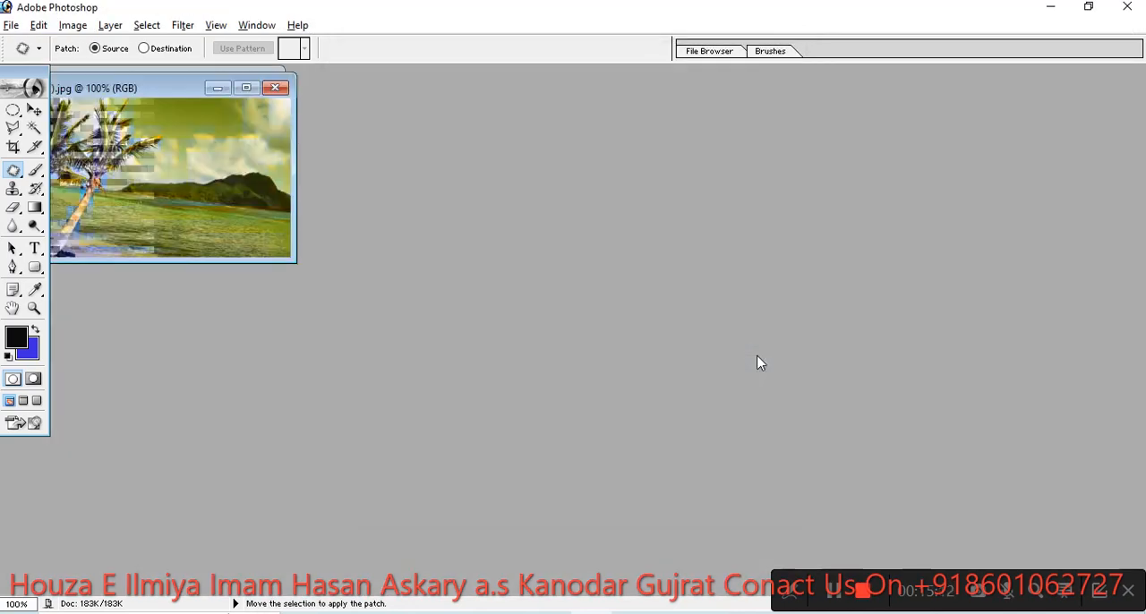
click(246, 87)
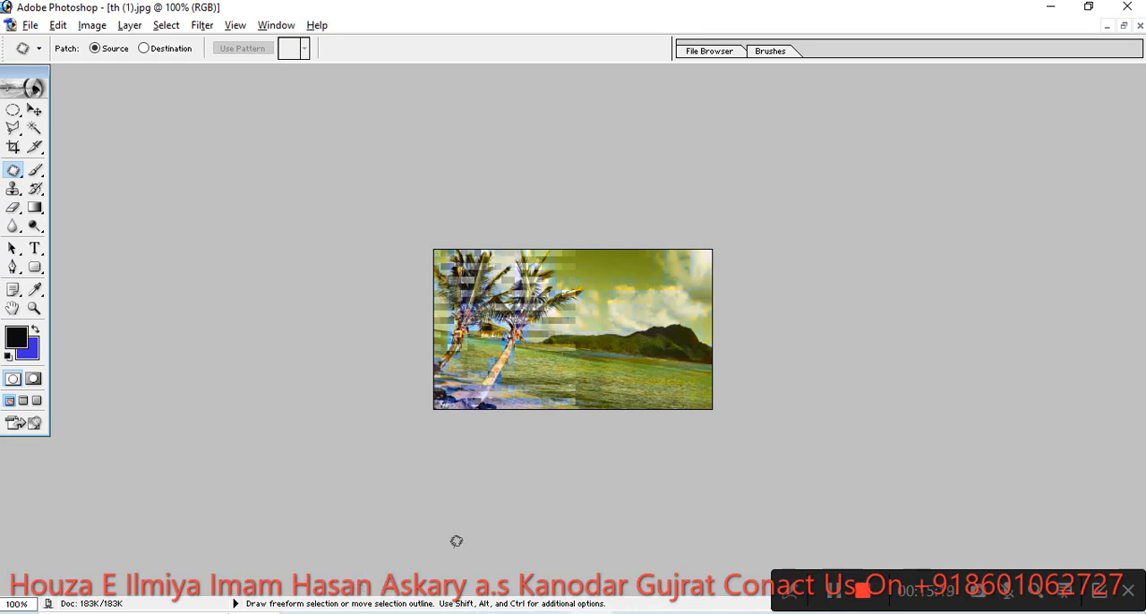
- Open the eye close-up named download from the book folder on the desktop and move its window clear of the palm picture
click(30, 24)
click(59, 64)
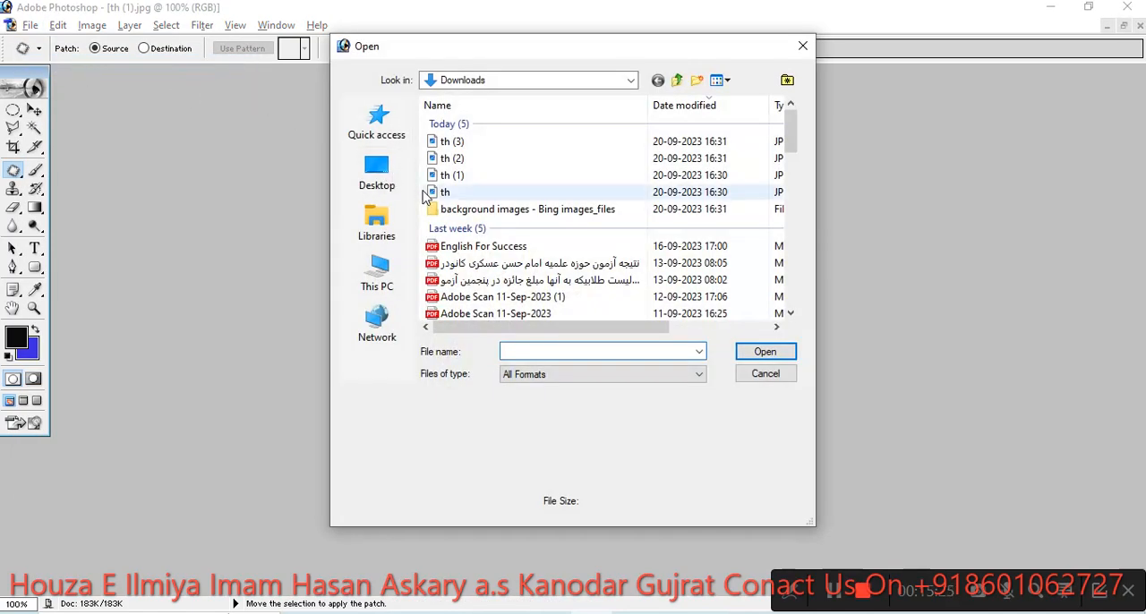
click(377, 273)
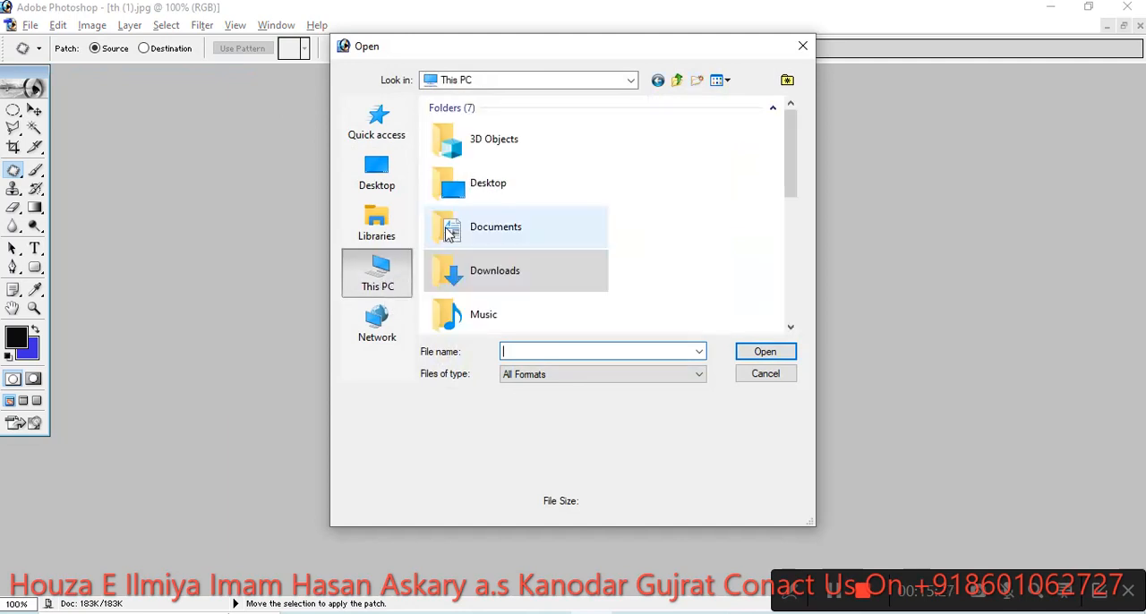
scroll(499, 253, down, 5)
scroll(507, 226, down, 3)
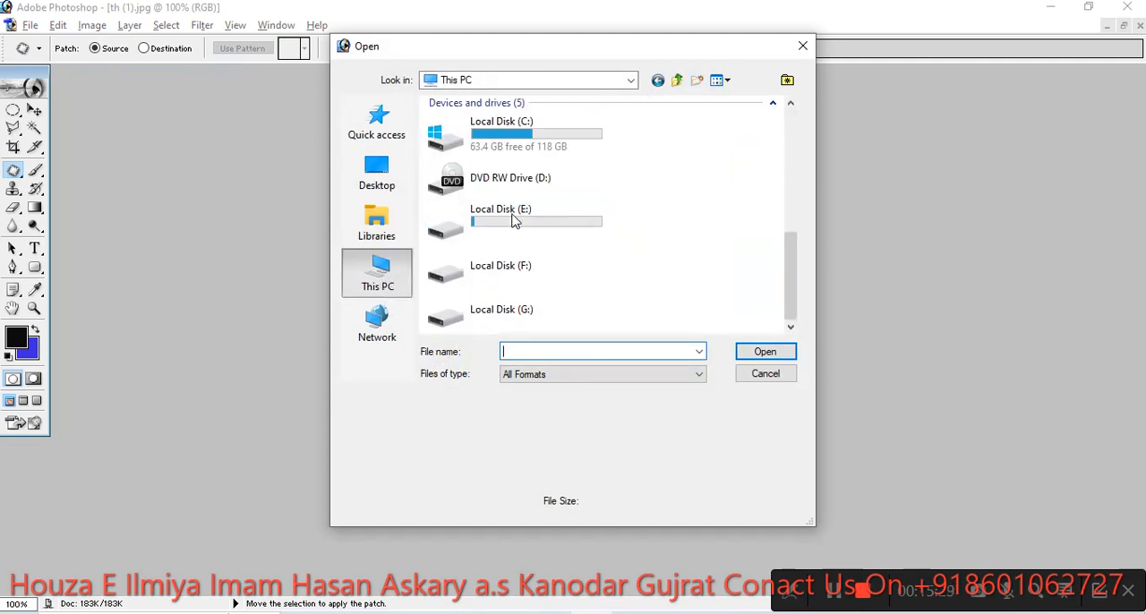
scroll(507, 228, up, 8)
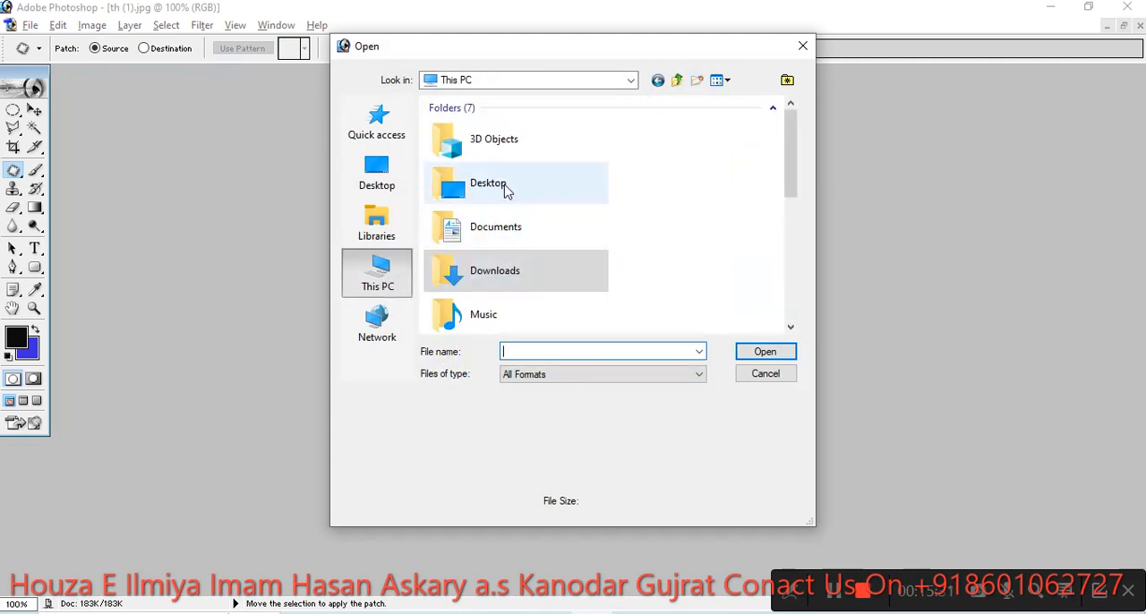
click(378, 186)
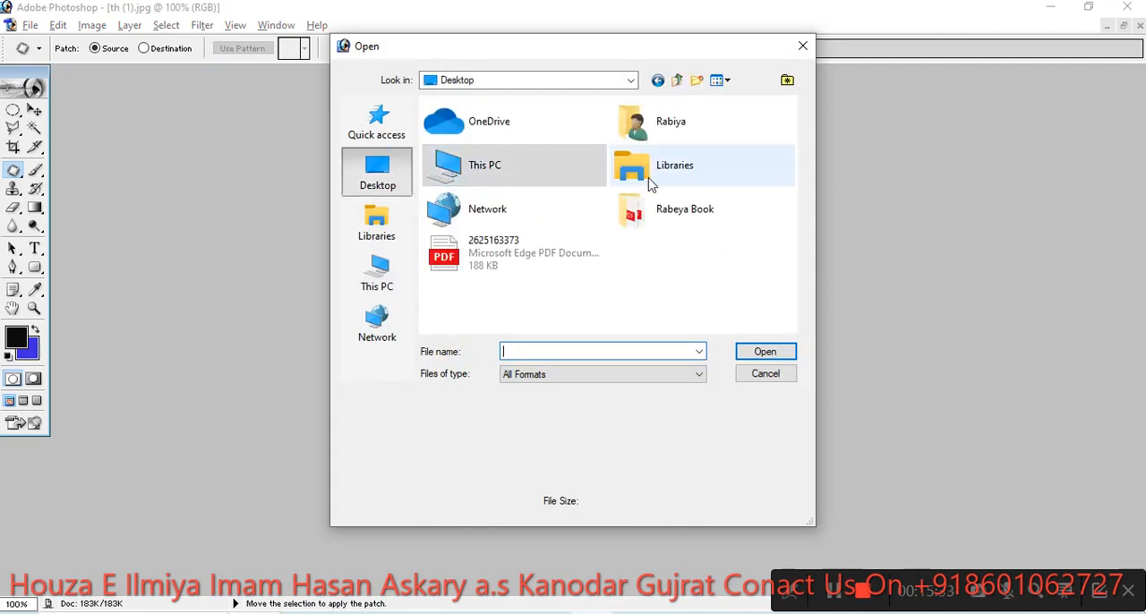
double_click(671, 212)
scroll(626, 213, down, 1)
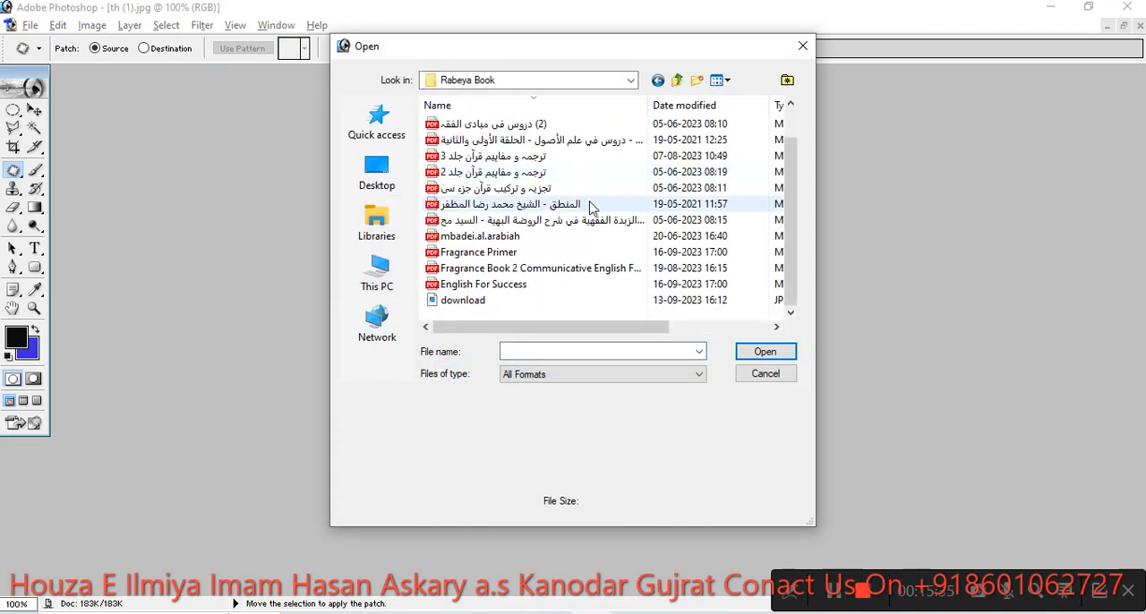
click(476, 303)
click(765, 351)
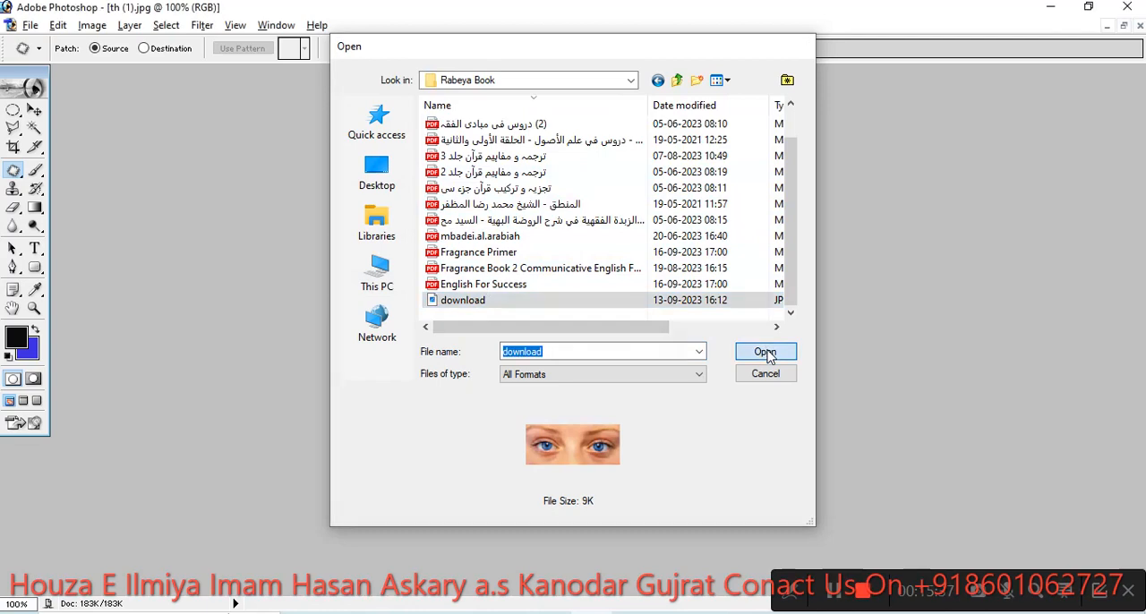
drag(201, 105, 625, 207)
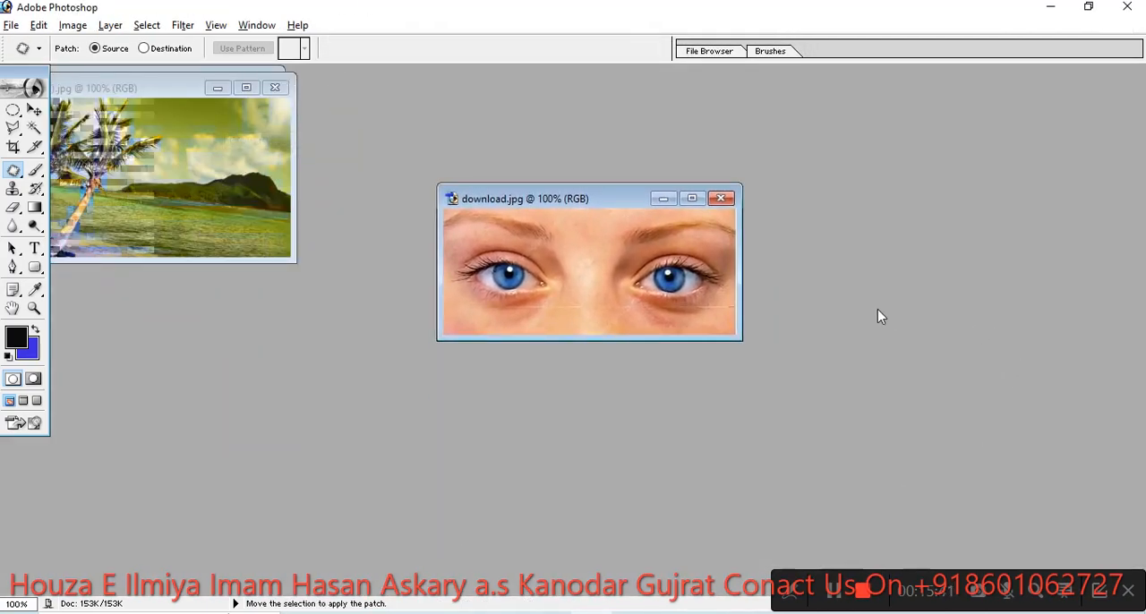
- Sample the left eye in download.jpg with the Healing Brush and paint it over the sea and hills in th (1).jpg
click(39, 176)
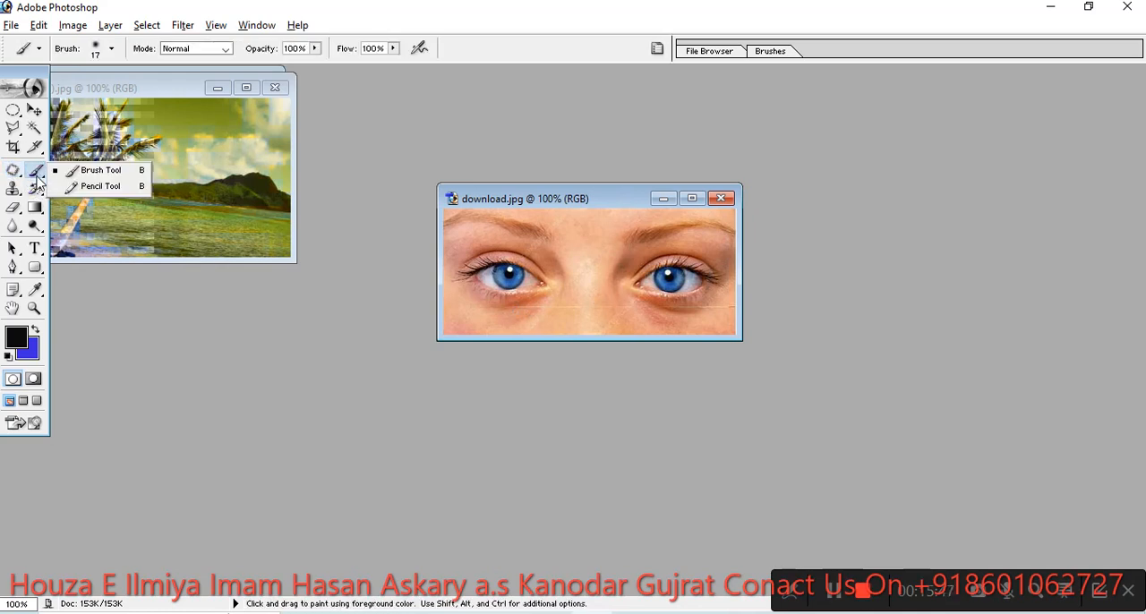
click(36, 189)
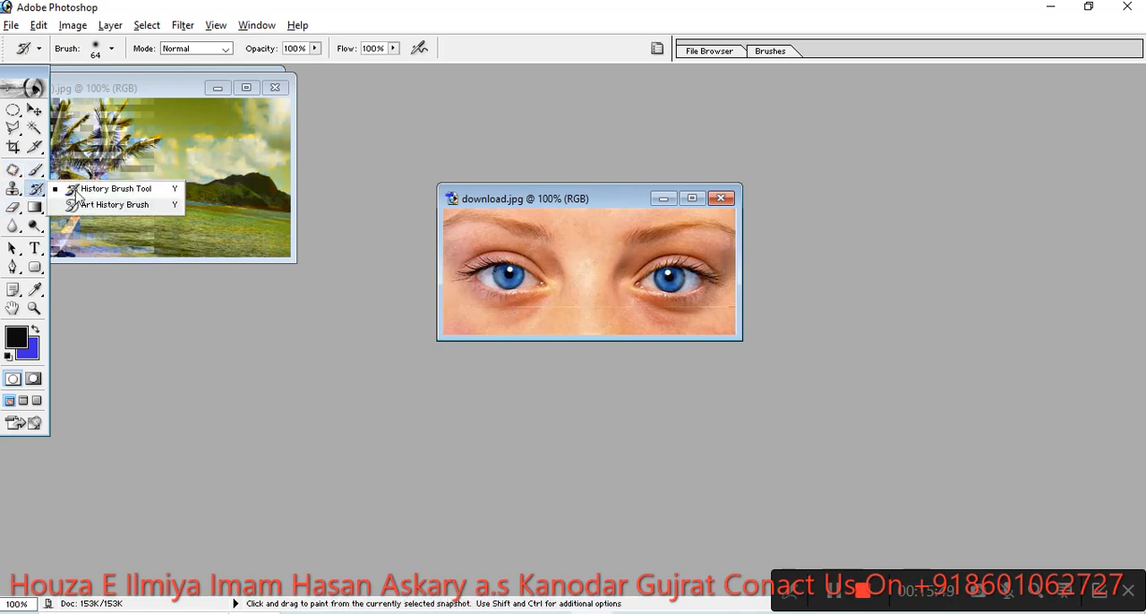
click(15, 172)
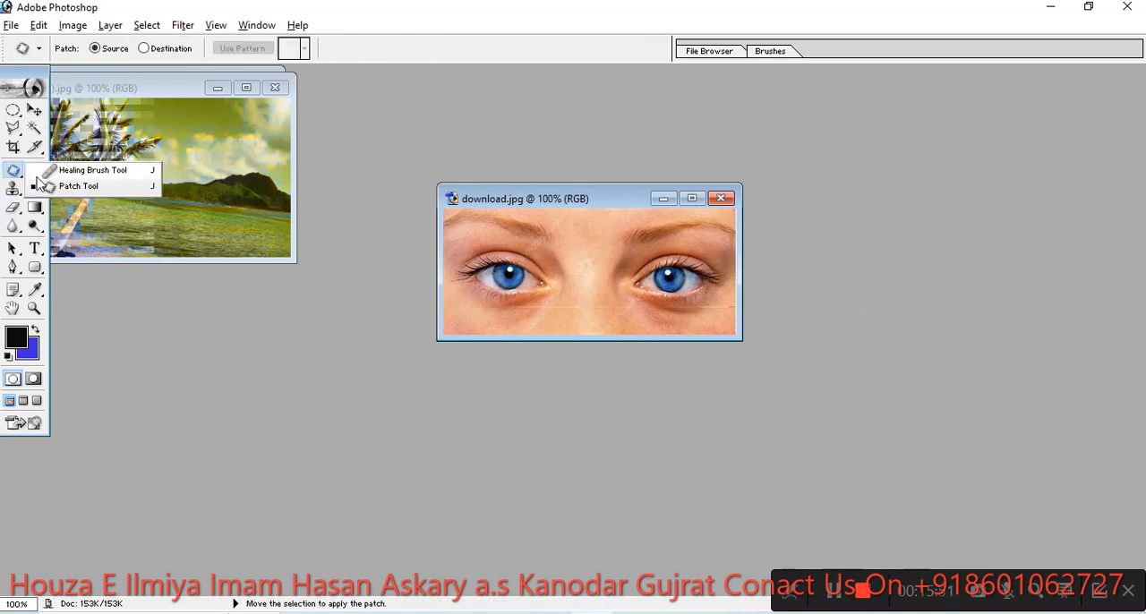
click(89, 170)
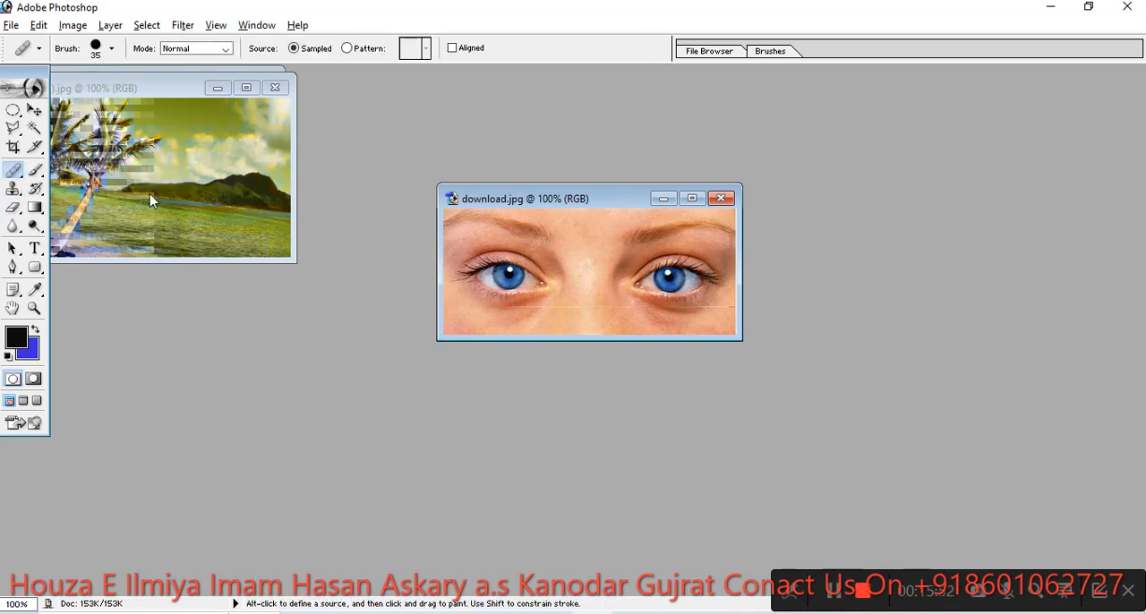
key(alt)
alt+click(510, 274)
click(246, 88)
mouse_move(622, 342)
mouse_down()
mouse_move(653, 331)
mouse_move(626, 344)
mouse_move(610, 338)
mouse_move(612, 318)
mouse_move(637, 306)
mouse_move(656, 315)
mouse_move(660, 336)
mouse_move(619, 357)
mouse_move(596, 349)
mouse_move(589, 327)
mouse_move(625, 295)
mouse_move(660, 298)
mouse_move(670, 319)
mouse_move(641, 361)
mouse_up()
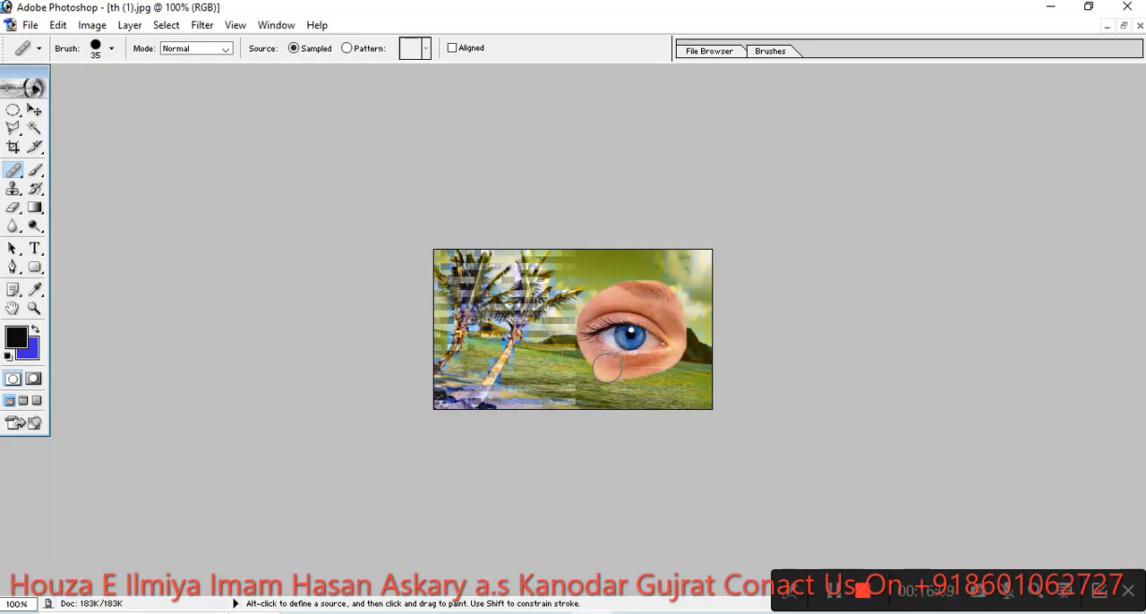
drag(653, 369, 668, 363)
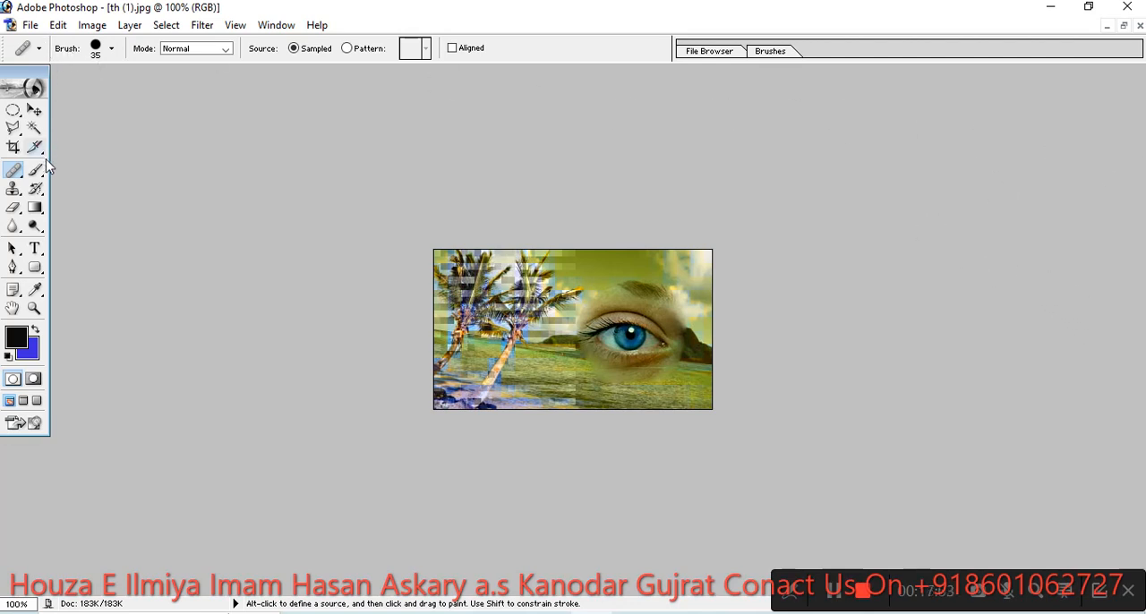
- Restore the original beach scenery over the healed-in eye with the History Brush
drag(37, 190, 81, 188)
mouse_move(653, 360)
mouse_down()
mouse_move(646, 263)
mouse_move(610, 330)
mouse_move(714, 308)
mouse_move(687, 285)
mouse_move(625, 298)
mouse_up()
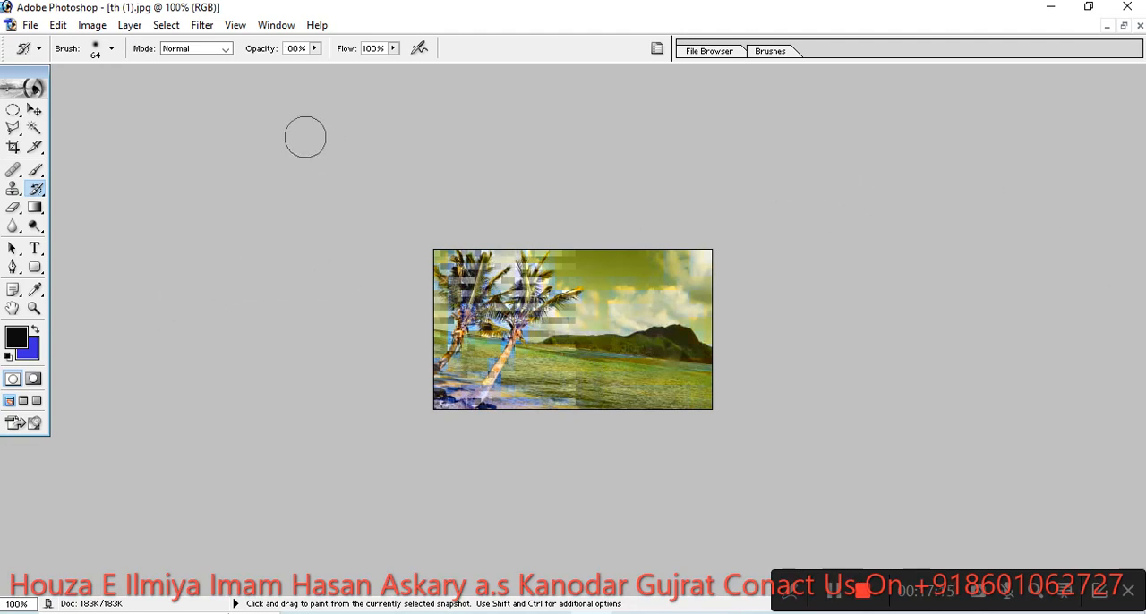
- Choose the Brush tool with the hard round 9 px tip and dab the upper edge of the palm picture
click(41, 175)
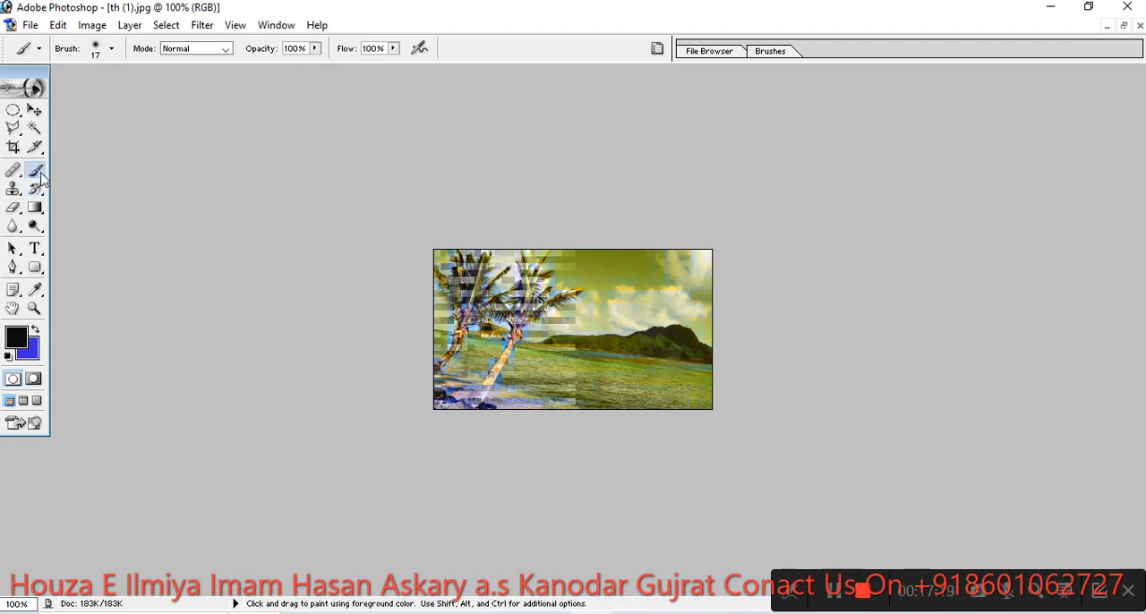
click(40, 176)
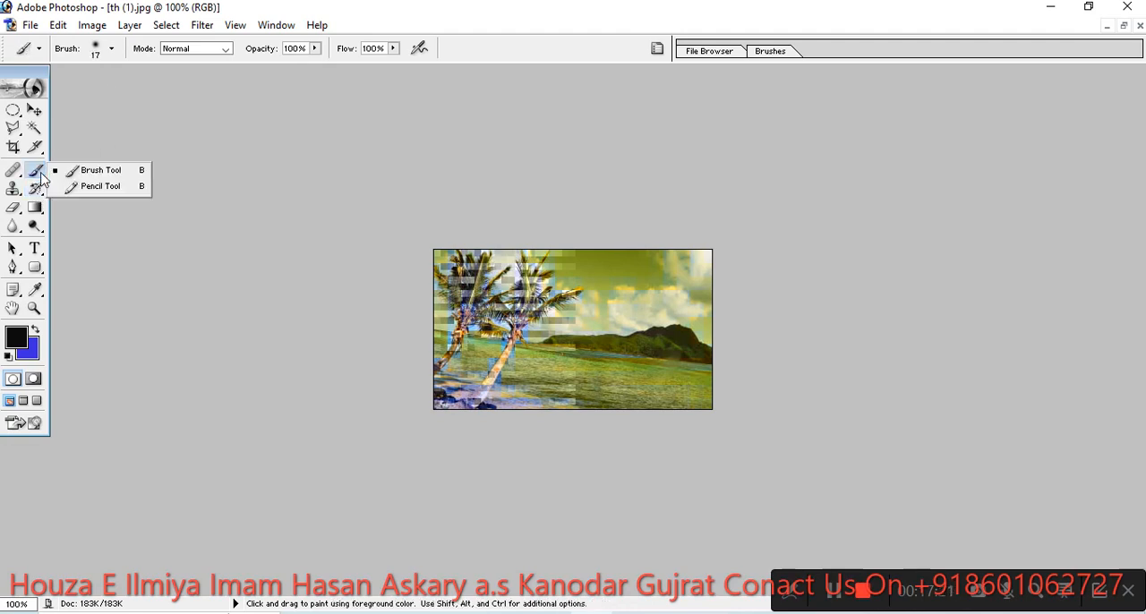
click(91, 172)
right_click(510, 291)
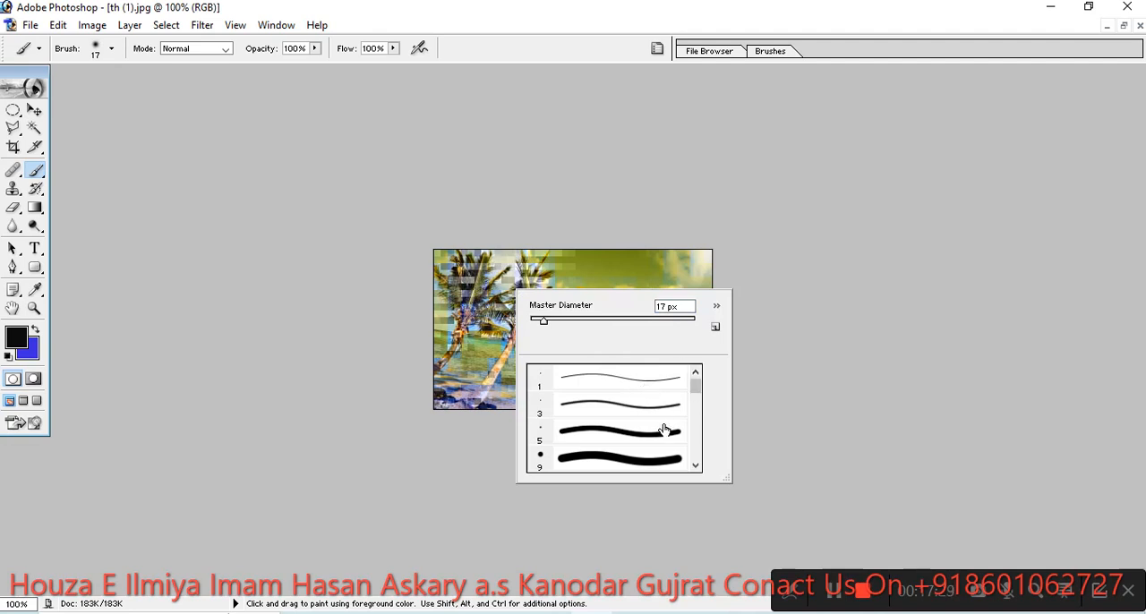
click(639, 461)
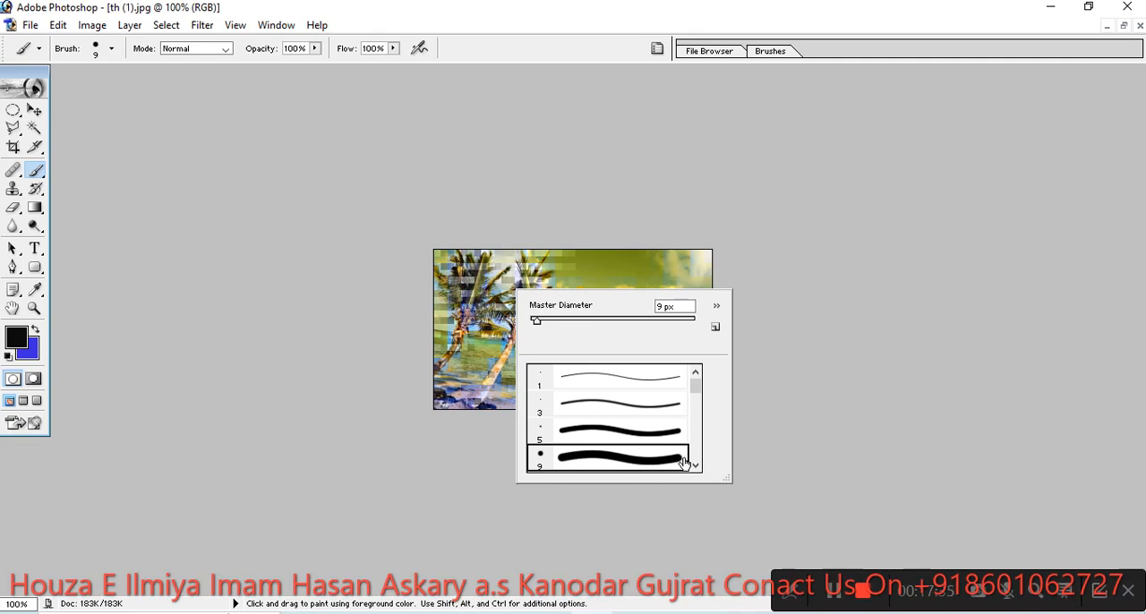
click(609, 247)
- Set the brush's master diameter to 68 px and paint a black blob over the sky and hills beside the palms
right_click(614, 288)
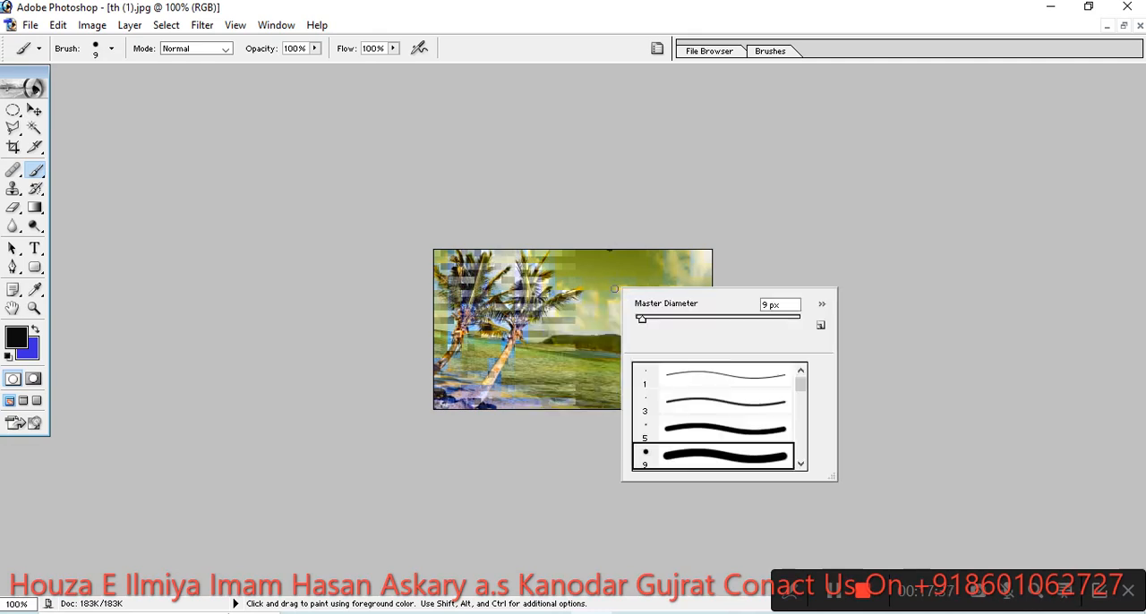
drag(644, 319, 686, 323)
mouse_move(600, 294)
mouse_down()
mouse_move(643, 301)
mouse_move(637, 319)
mouse_move(598, 319)
mouse_up()
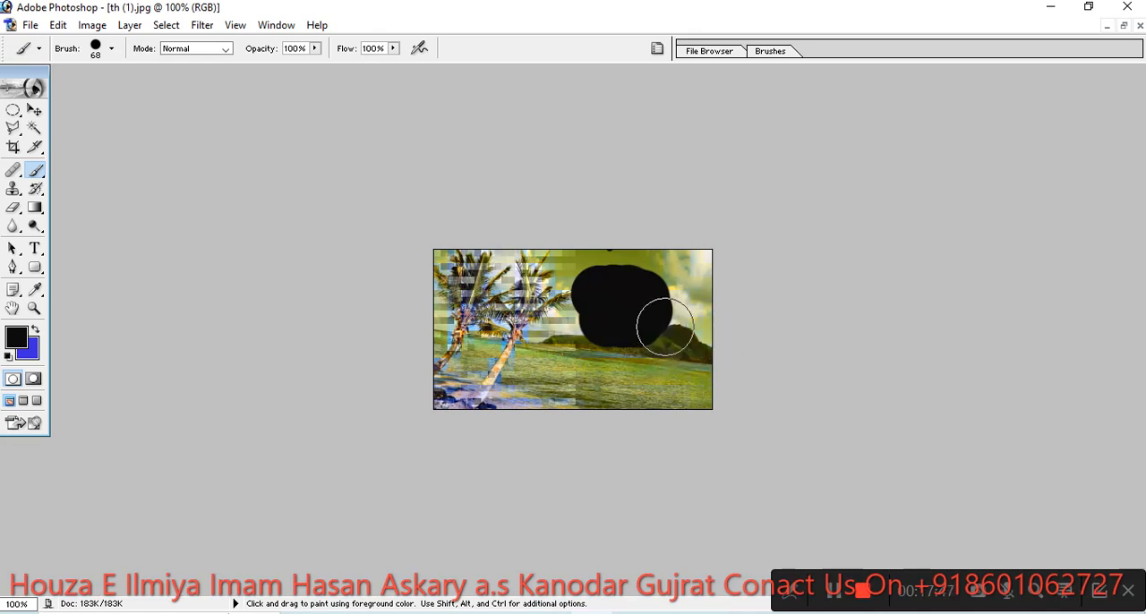
- Choose the soft 100 px brush tip and paint a soft-edged black blob over the palm trunks
right_click(513, 281)
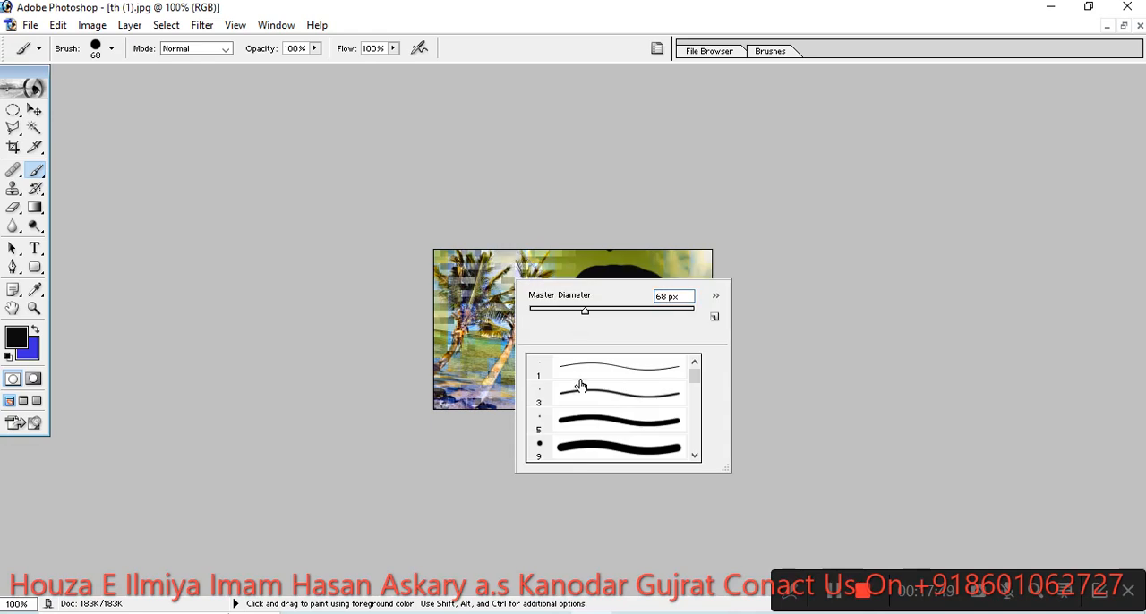
mouse_move(696, 381)
mouse_down()
mouse_move(703, 410)
mouse_move(694, 396)
mouse_up()
click(641, 417)
mouse_move(493, 394)
mouse_down()
mouse_move(489, 344)
mouse_move(513, 357)
mouse_move(490, 361)
mouse_move(493, 319)
mouse_move(518, 332)
mouse_move(519, 347)
mouse_move(481, 358)
mouse_up()
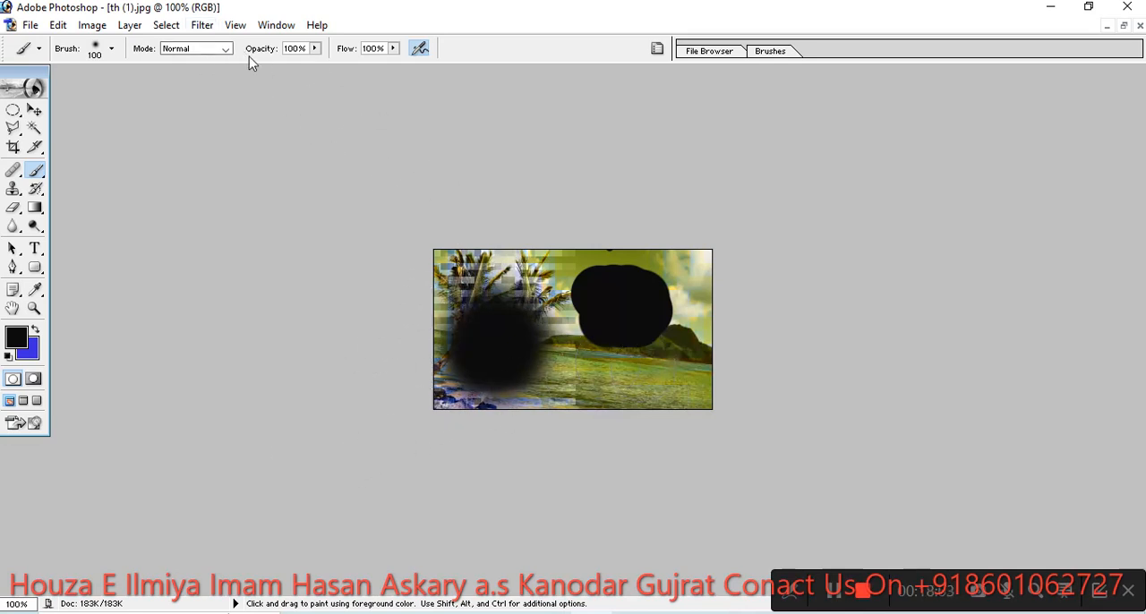
- Set the brush opacity to 37% and paint translucent black over the sea and hills in the palm picture
click(314, 49)
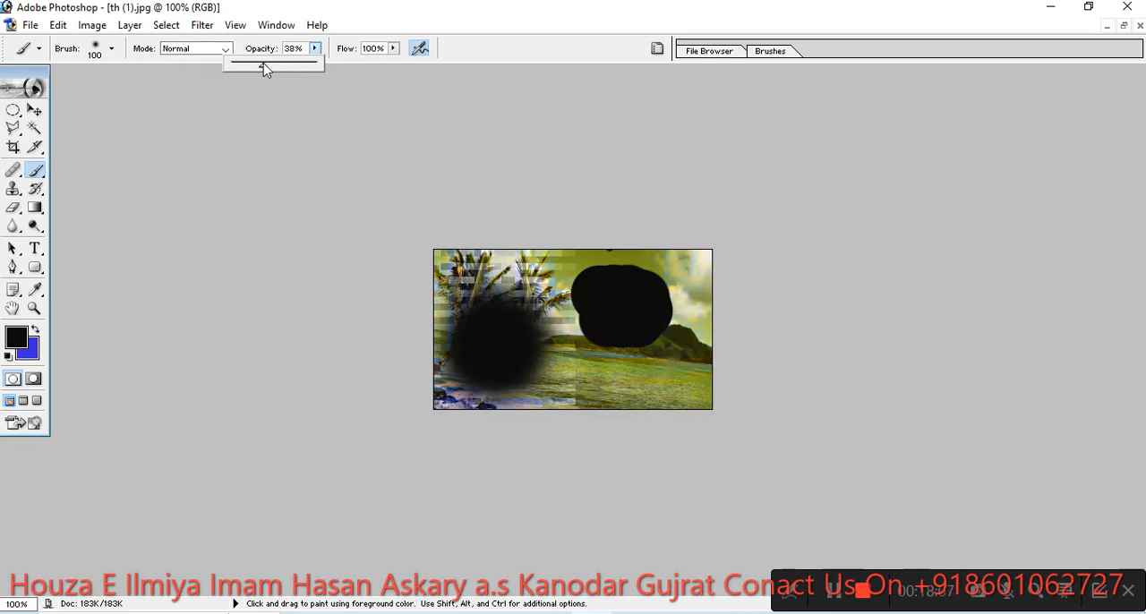
click(609, 345)
mouse_move(631, 375)
mouse_down()
mouse_move(587, 385)
mouse_move(660, 389)
mouse_move(587, 382)
mouse_move(654, 380)
mouse_move(572, 407)
mouse_up()
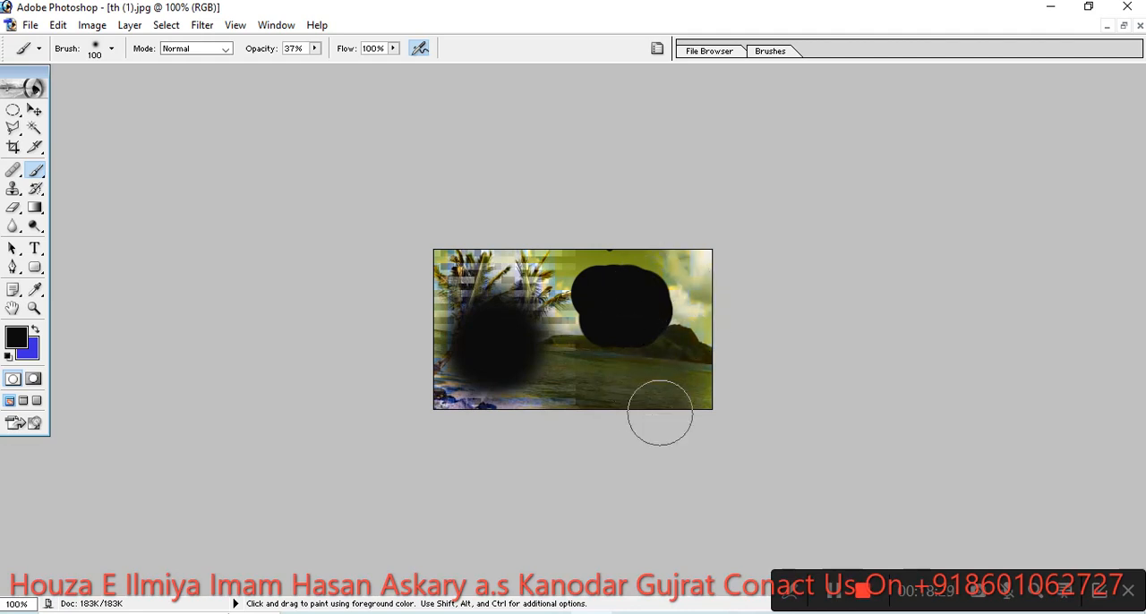
- Restore the palm picture under all the black paint with the History Brush
click(43, 193)
click(71, 190)
mouse_move(439, 304)
mouse_down()
mouse_move(478, 340)
mouse_move(752, 299)
mouse_move(588, 391)
mouse_move(755, 237)
mouse_move(548, 319)
mouse_move(461, 256)
mouse_move(465, 385)
mouse_move(430, 388)
mouse_up()
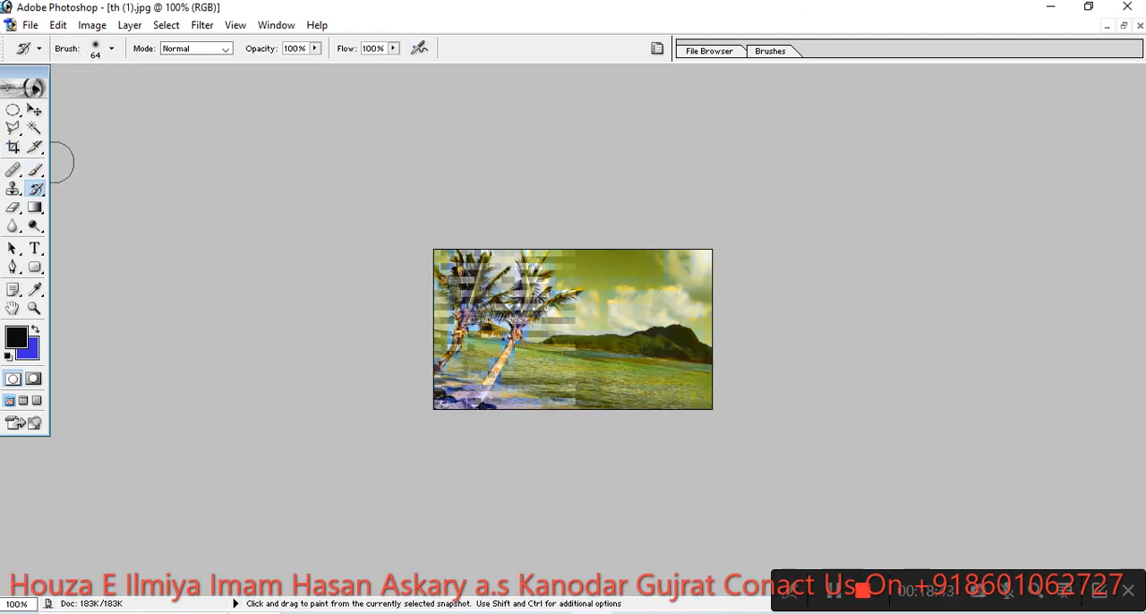
- Choose the Brush tool with the 29 px star tip
drag(36, 169, 79, 174)
right_click(530, 289)
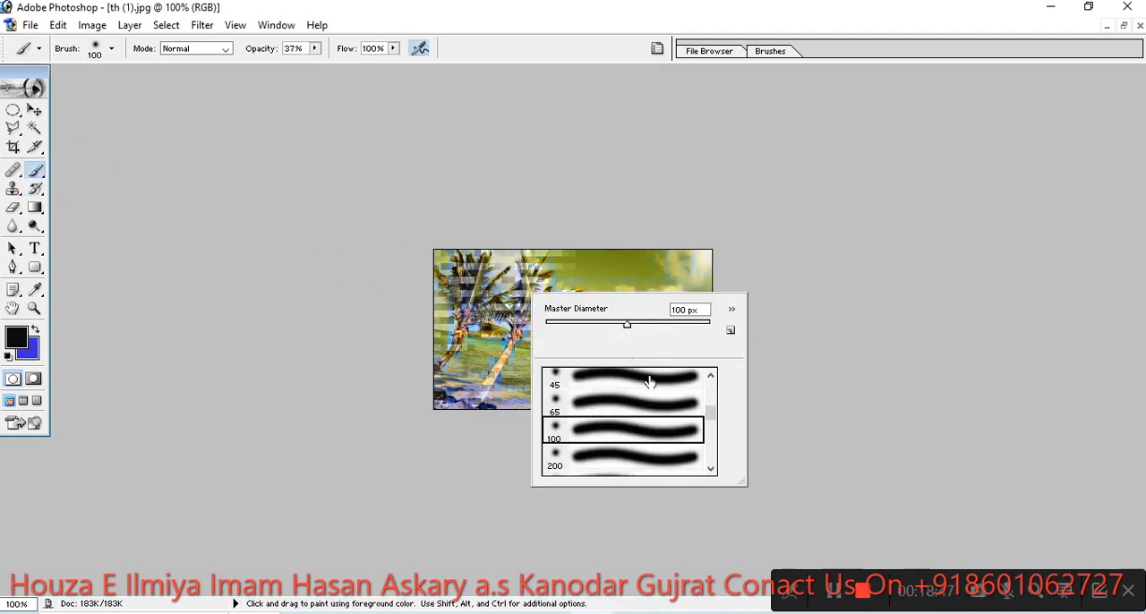
mouse_move(711, 411)
mouse_down()
mouse_move(729, 466)
mouse_move(722, 450)
mouse_up()
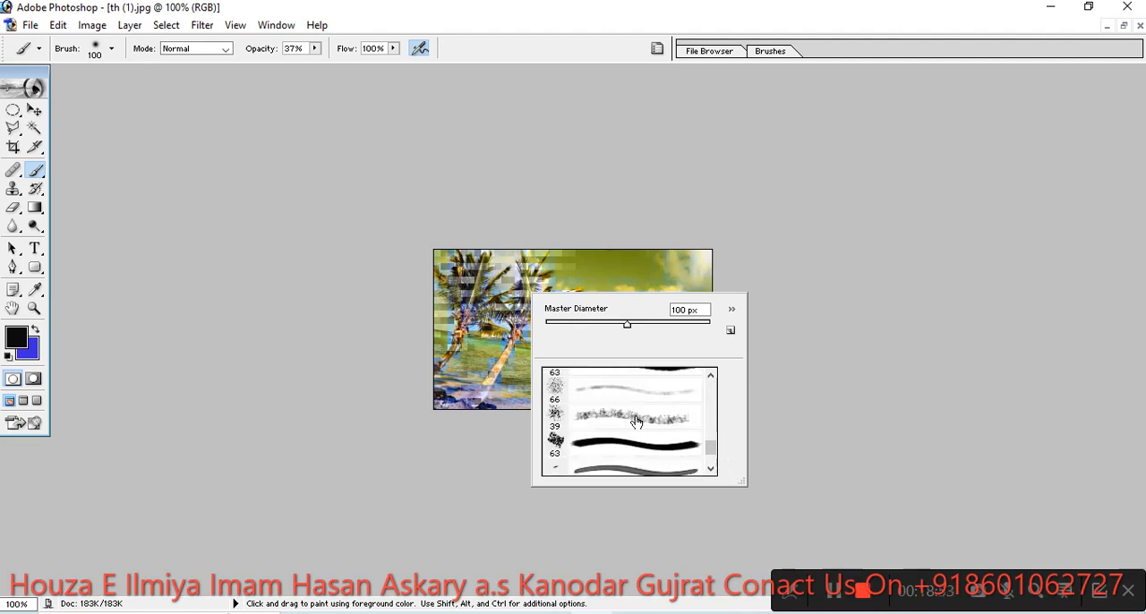
click(711, 380)
click(711, 380)
click(711, 380)
click(711, 380)
click(711, 380)
click(711, 380)
click(712, 379)
click(711, 380)
click(711, 380)
click(711, 379)
click(711, 380)
click(711, 380)
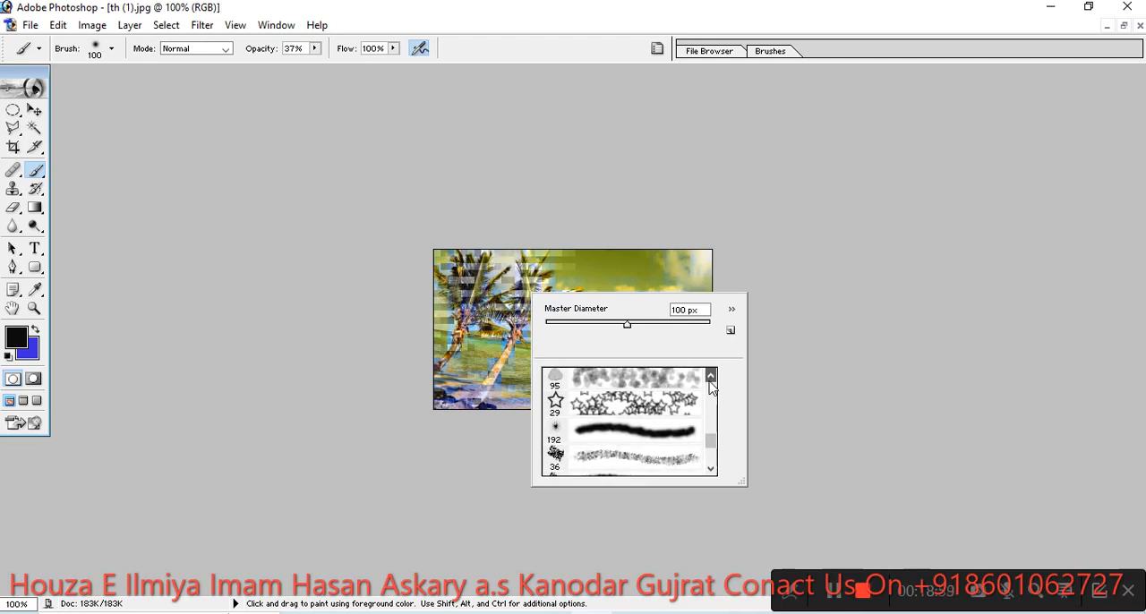
click(632, 407)
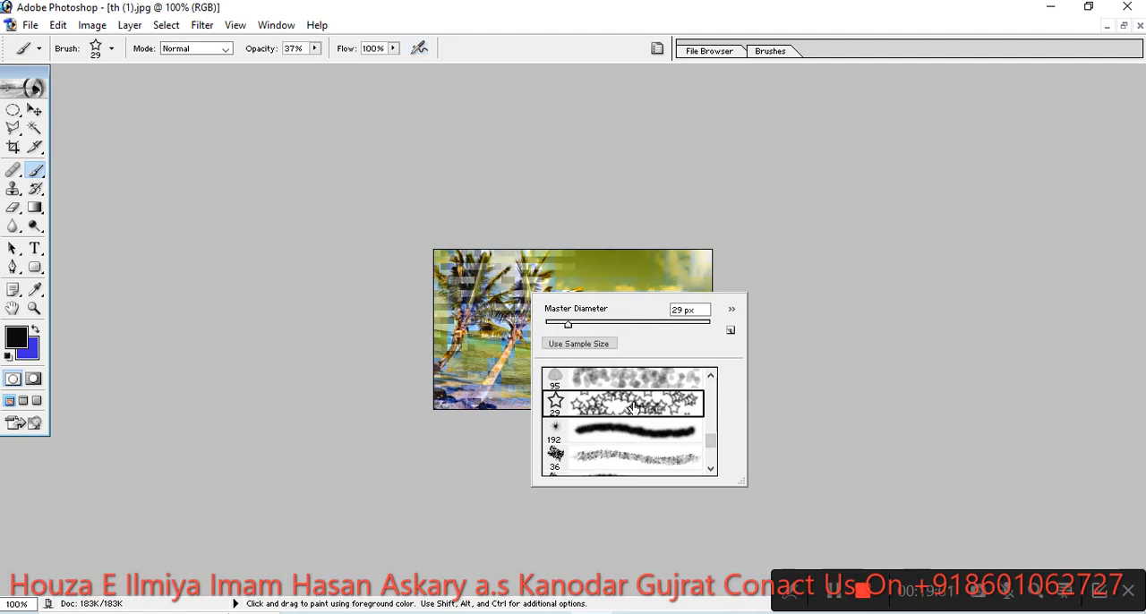
- Set the foreground color to red EA1B1B
click(16, 345)
click(531, 231)
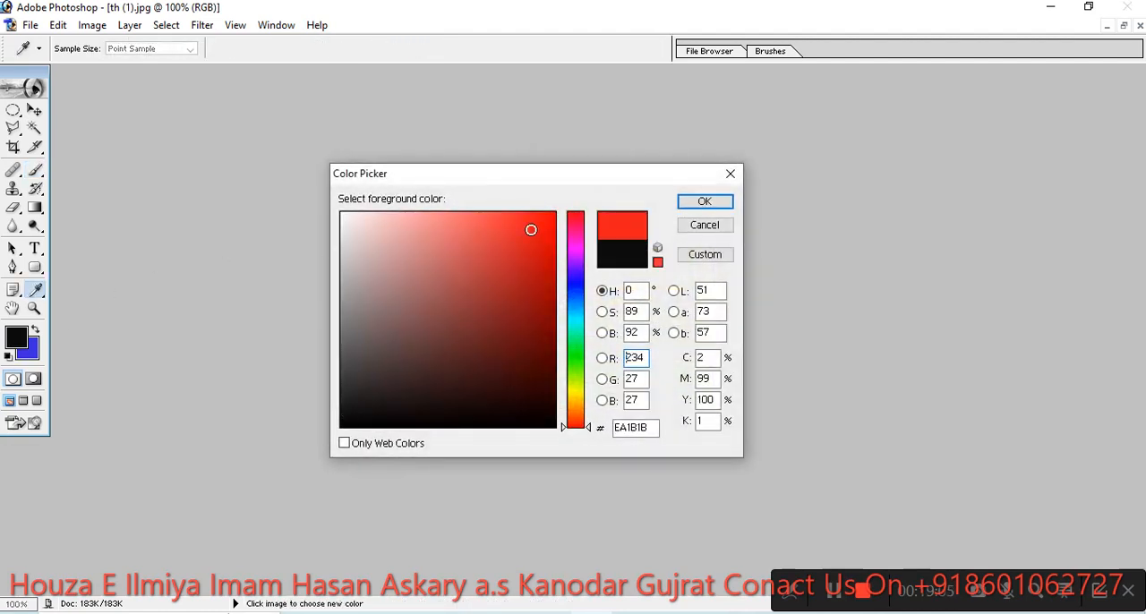
click(705, 203)
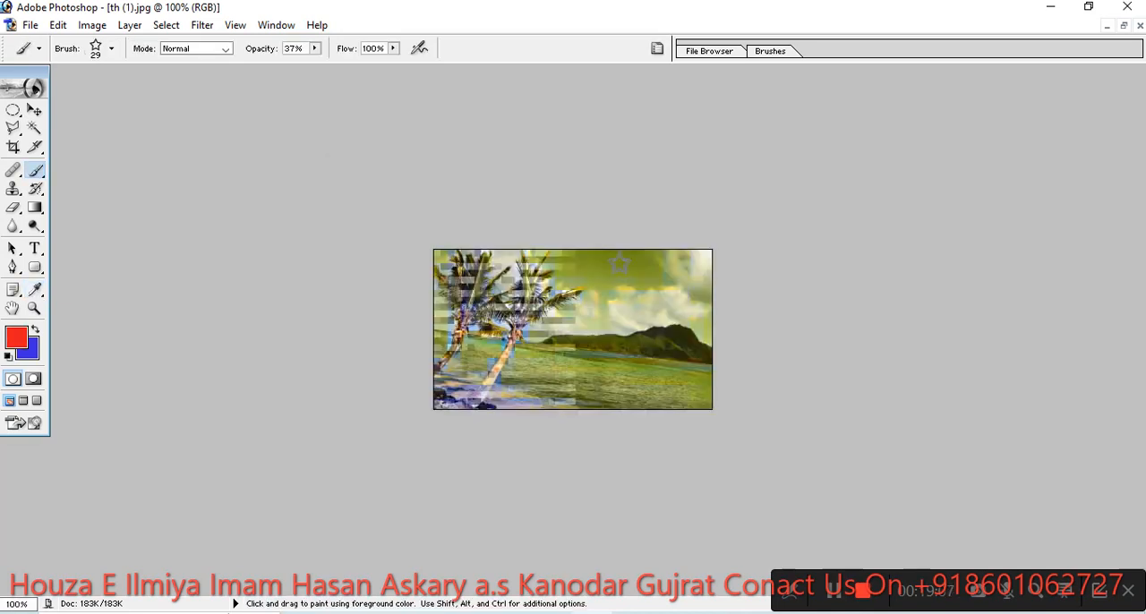
- Stamp single red stars over the sky and hills, and brush overlapping stars across the whole palm picture
click(576, 322)
click(605, 320)
click(635, 306)
click(661, 292)
click(688, 278)
click(570, 360)
click(609, 347)
click(629, 343)
click(660, 327)
click(669, 306)
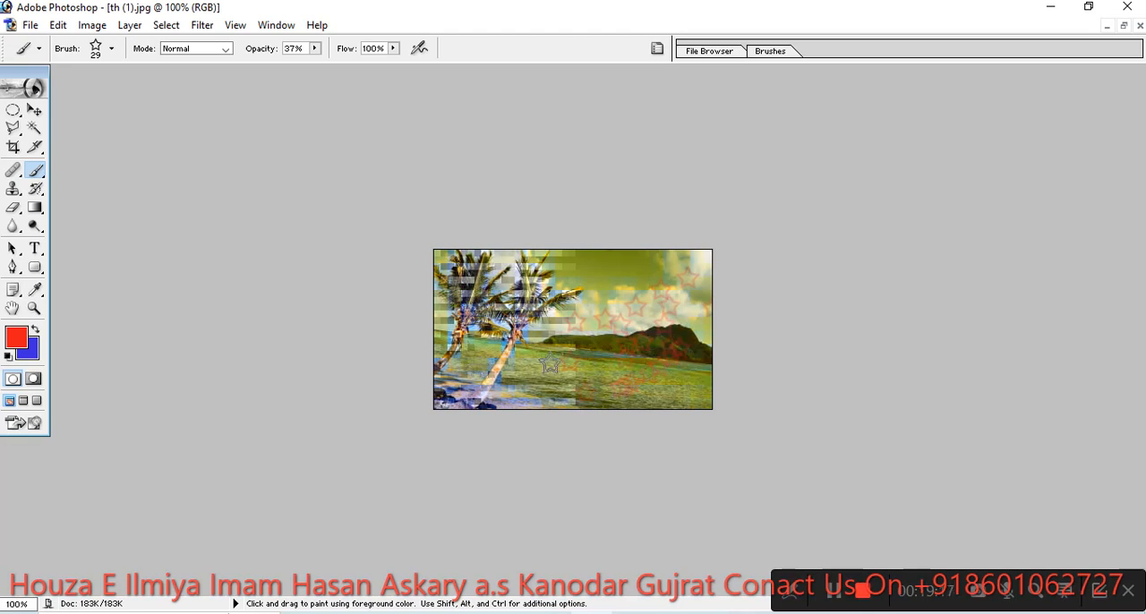
mouse_move(538, 340)
mouse_down()
mouse_move(572, 288)
mouse_move(662, 261)
mouse_move(715, 265)
mouse_move(560, 287)
mouse_move(627, 310)
mouse_move(530, 358)
mouse_move(483, 349)
mouse_move(444, 308)
mouse_move(511, 259)
mouse_up()
mouse_move(536, 299)
mouse_down()
mouse_move(640, 300)
mouse_move(620, 401)
mouse_up()
mouse_move(679, 354)
mouse_down()
mouse_move(669, 315)
mouse_move(706, 260)
mouse_move(697, 344)
mouse_move(584, 335)
mouse_move(648, 291)
mouse_up()
- Choose the 134 px grass brush tip and reduce its master diameter to 48 px
right_click(613, 306)
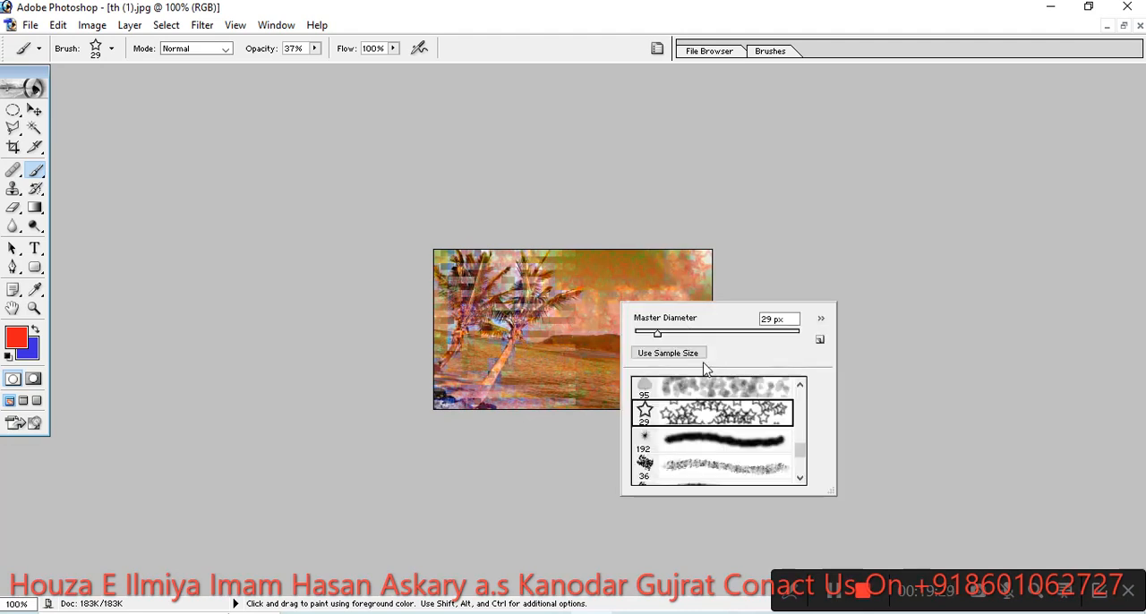
click(801, 387)
click(800, 387)
click(801, 387)
click(801, 386)
click(710, 400)
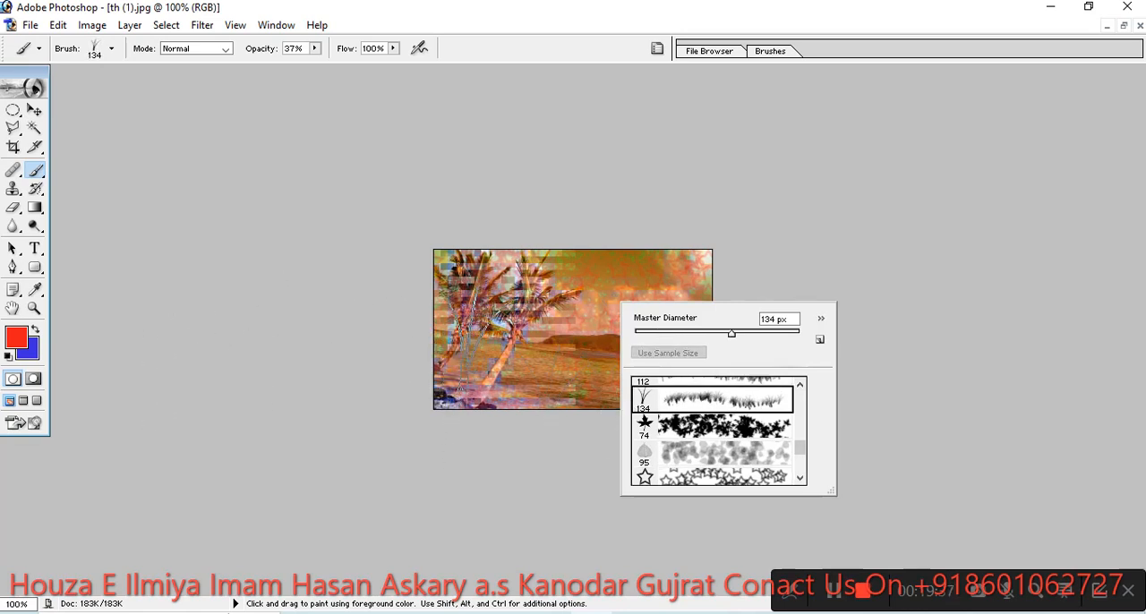
right_click(484, 334)
click(537, 364)
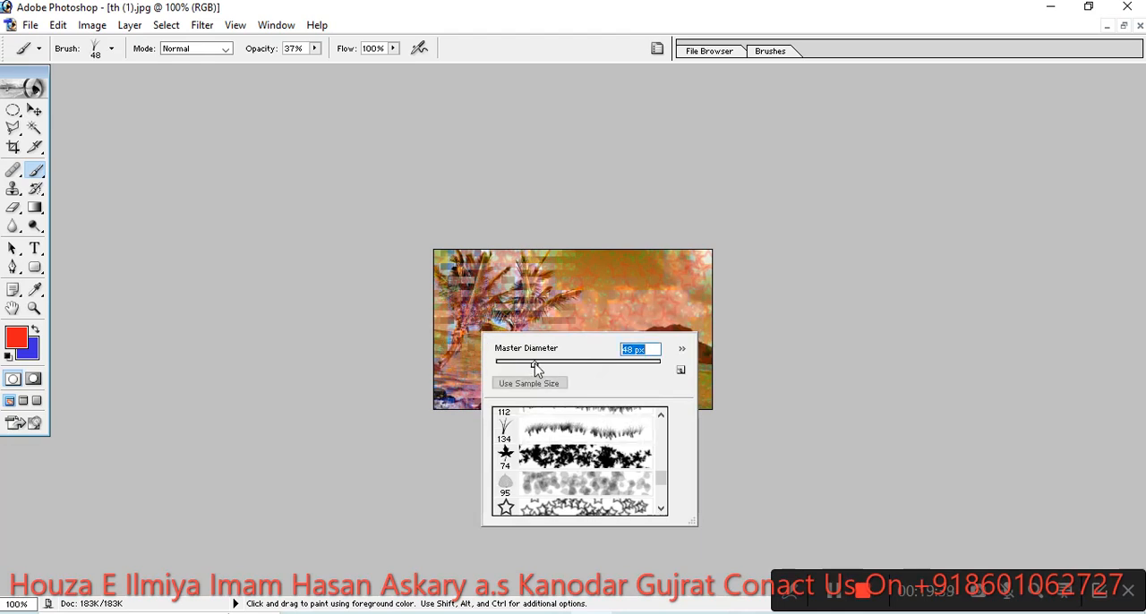
- Set the foreground color to green 47EA1B
click(18, 345)
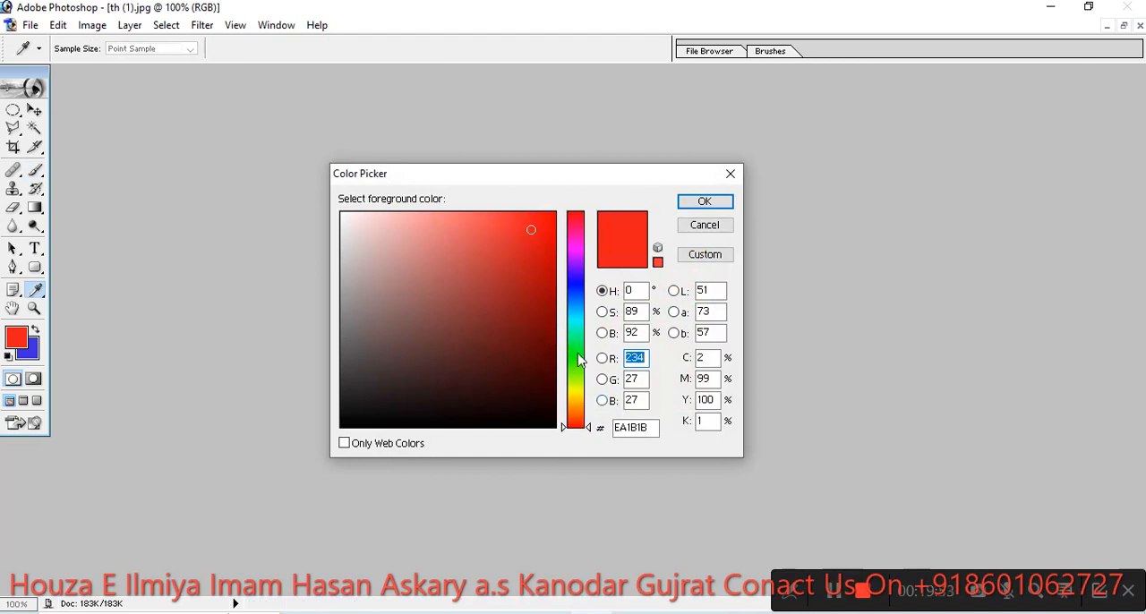
click(577, 363)
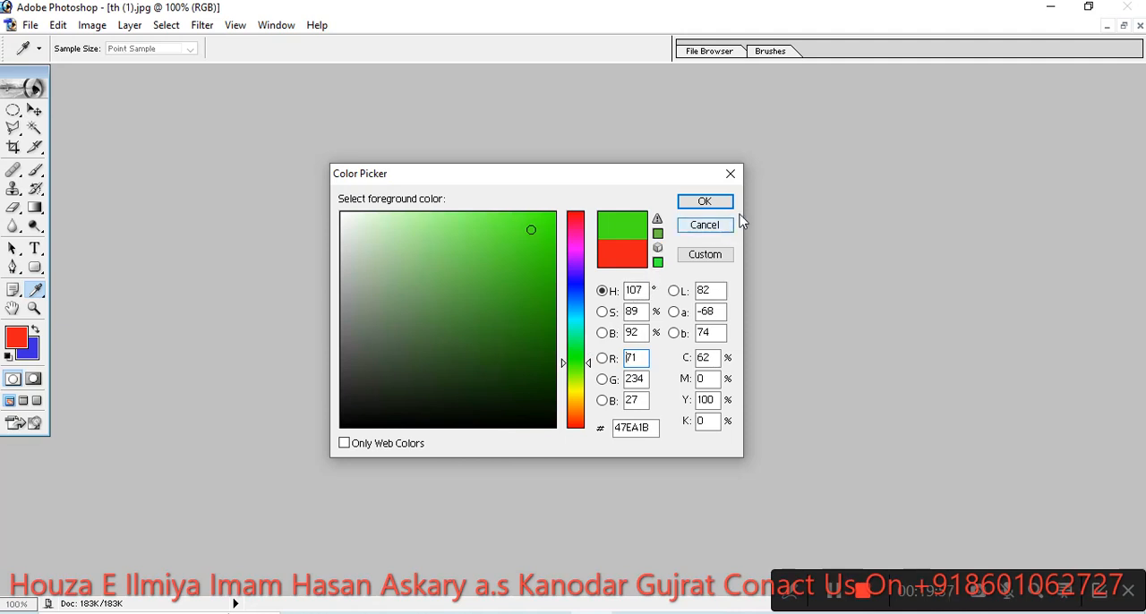
click(703, 202)
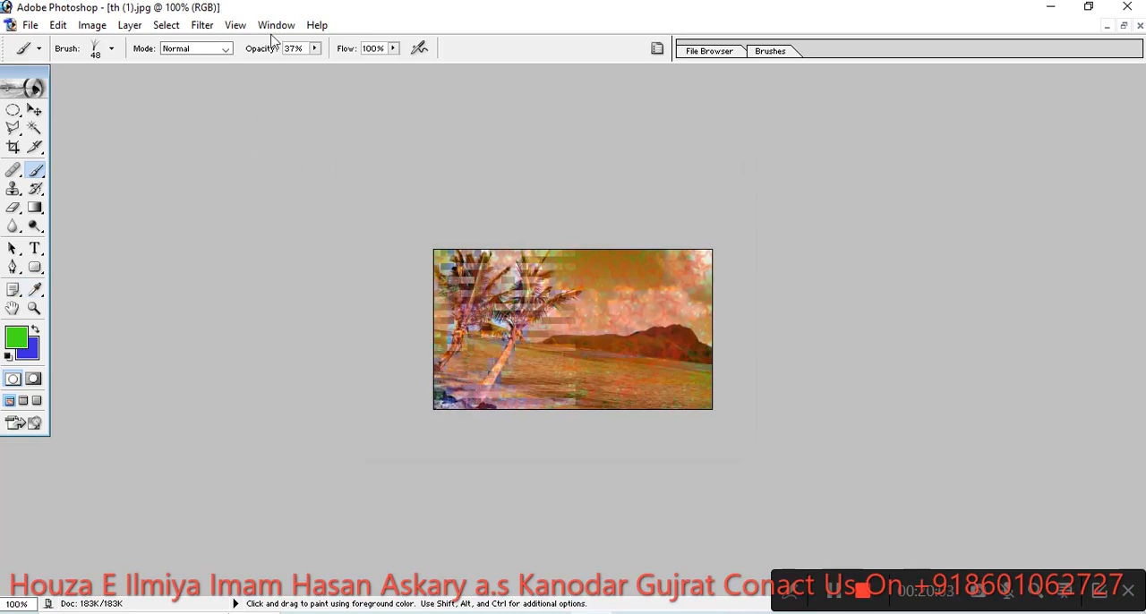
- Raise the brush opacity to 100% and paint a strip of grass along the palm picture's lower edge
click(315, 49)
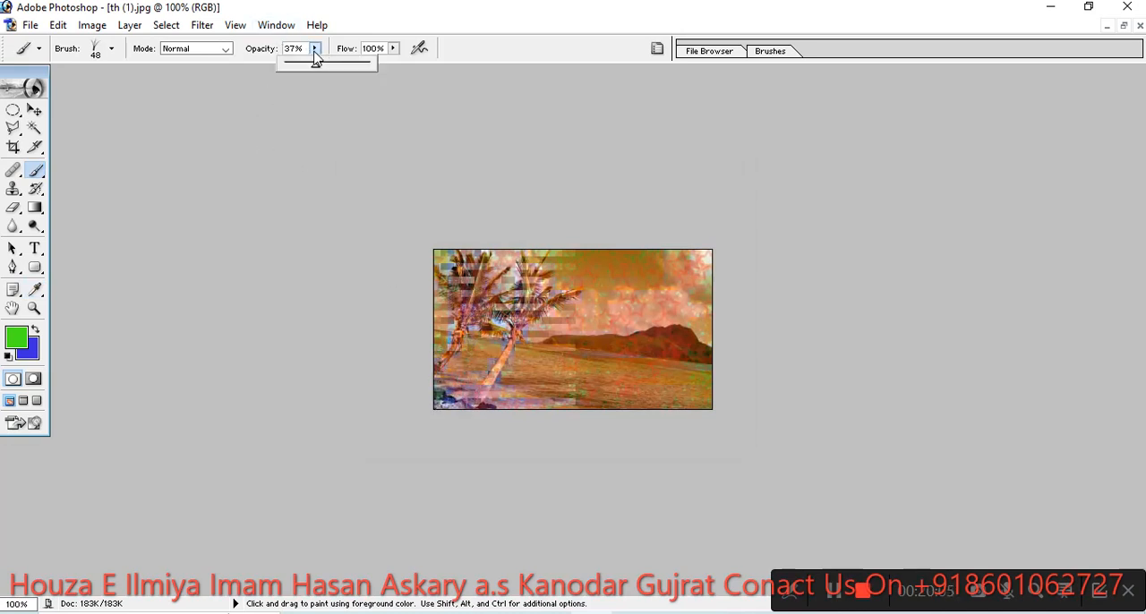
drag(320, 76, 371, 81)
click(441, 394)
mouse_move(462, 387)
mouse_down()
mouse_move(545, 399)
mouse_move(436, 412)
mouse_up()
mouse_move(528, 401)
mouse_down()
mouse_move(679, 413)
mouse_move(672, 403)
mouse_move(447, 401)
mouse_up()
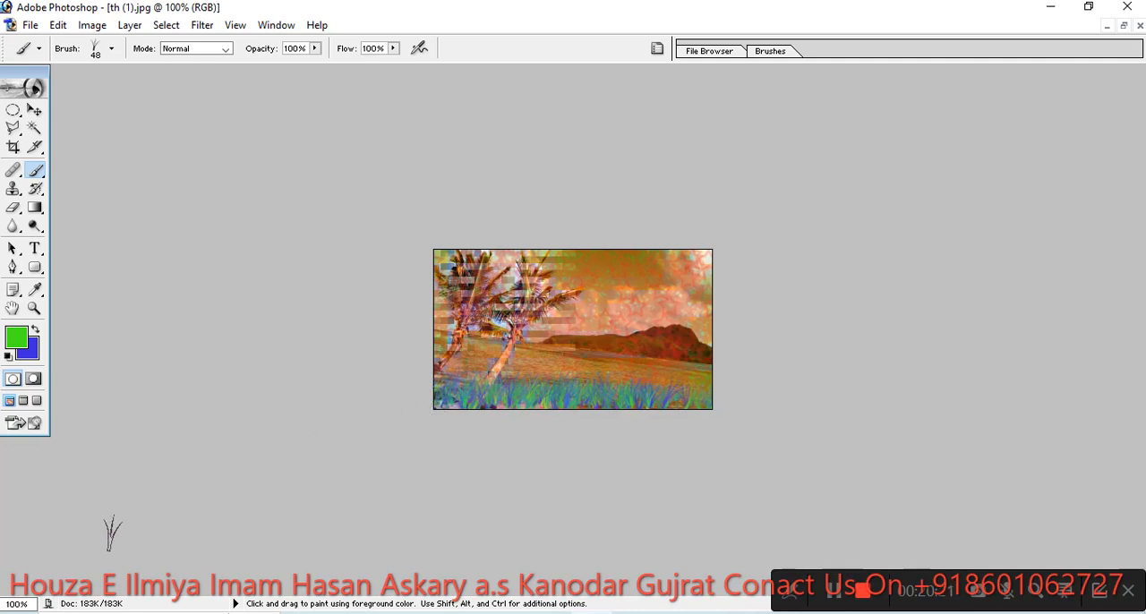
- Open the photo WIN_20230705_08_03_03_Pro from the Camera Roll folder in Pictures
click(30, 25)
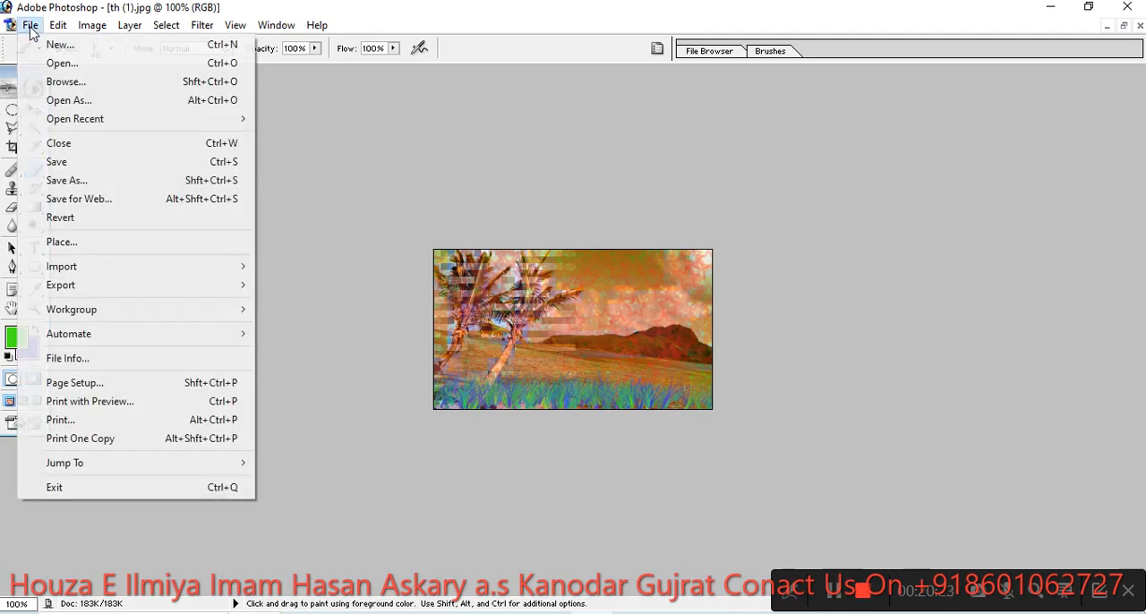
click(57, 64)
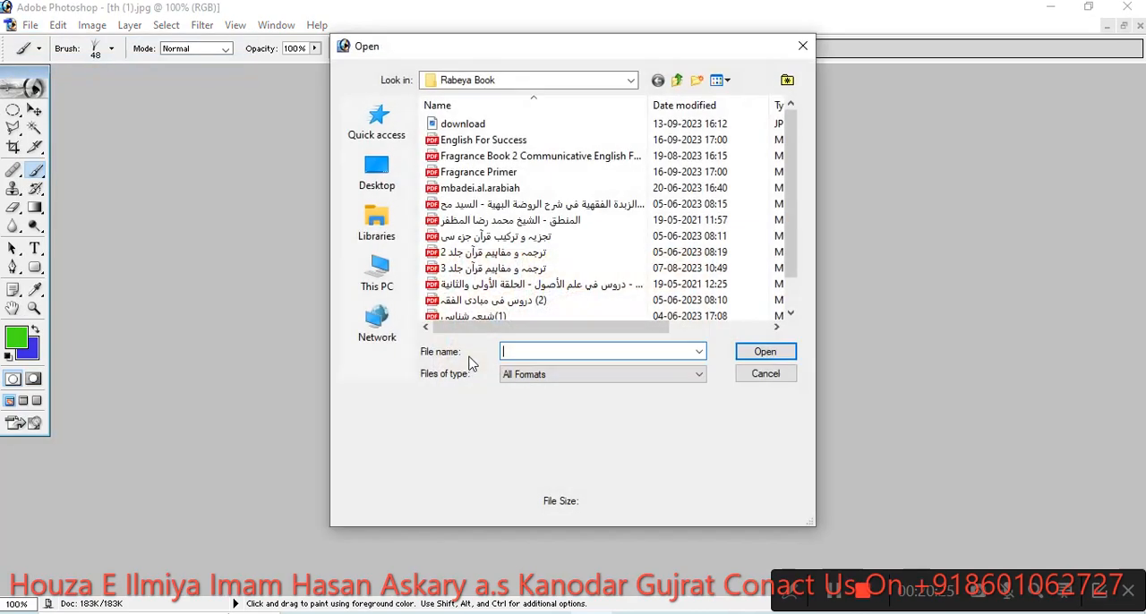
click(380, 182)
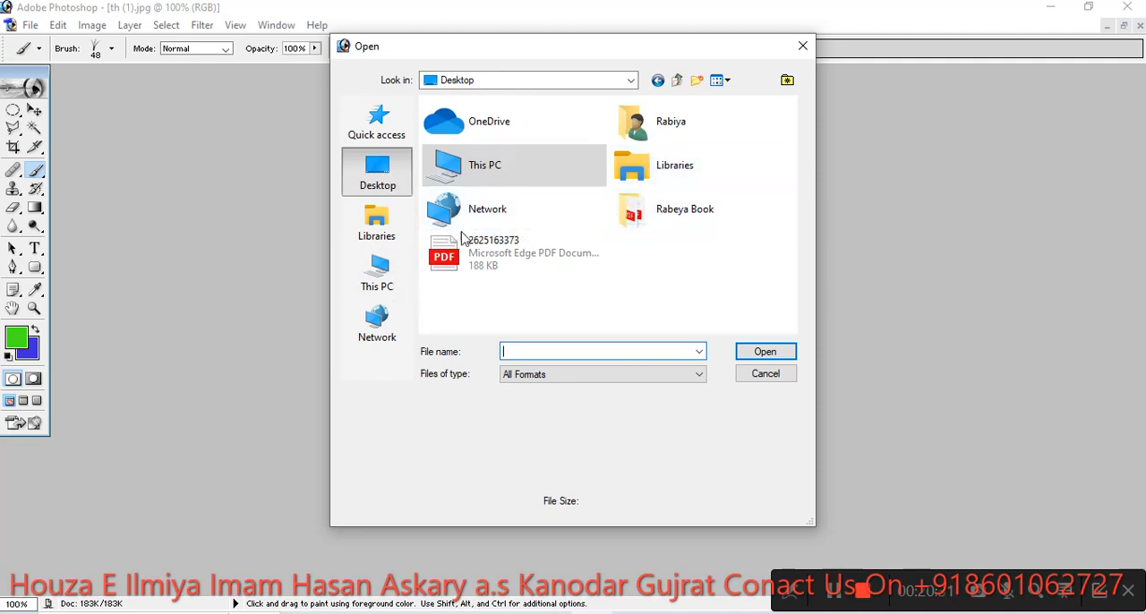
click(388, 279)
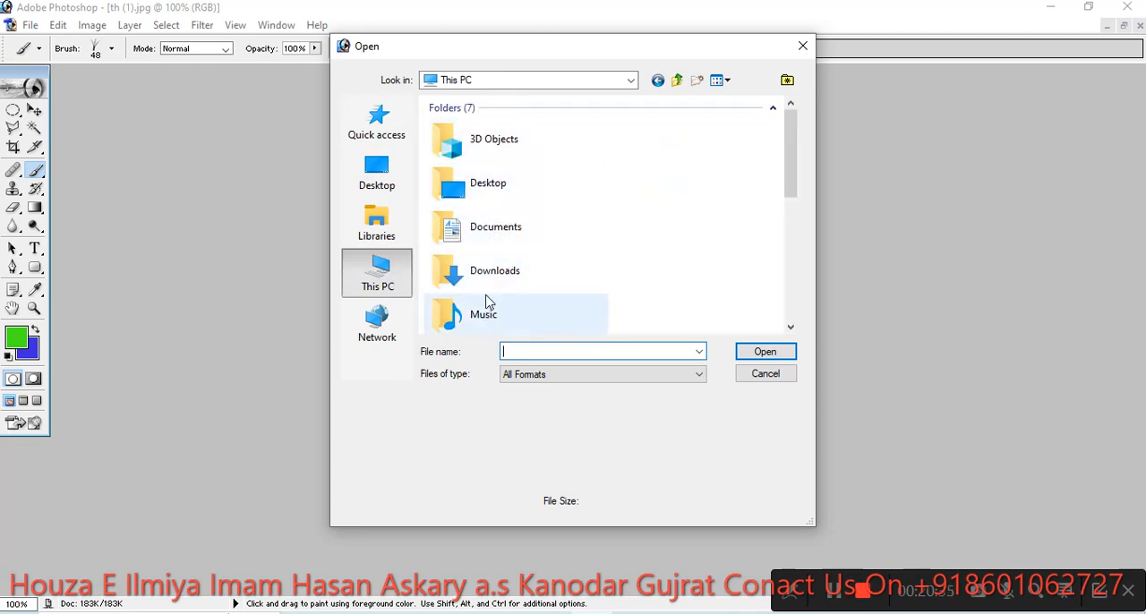
scroll(491, 309, down, 1)
double_click(481, 258)
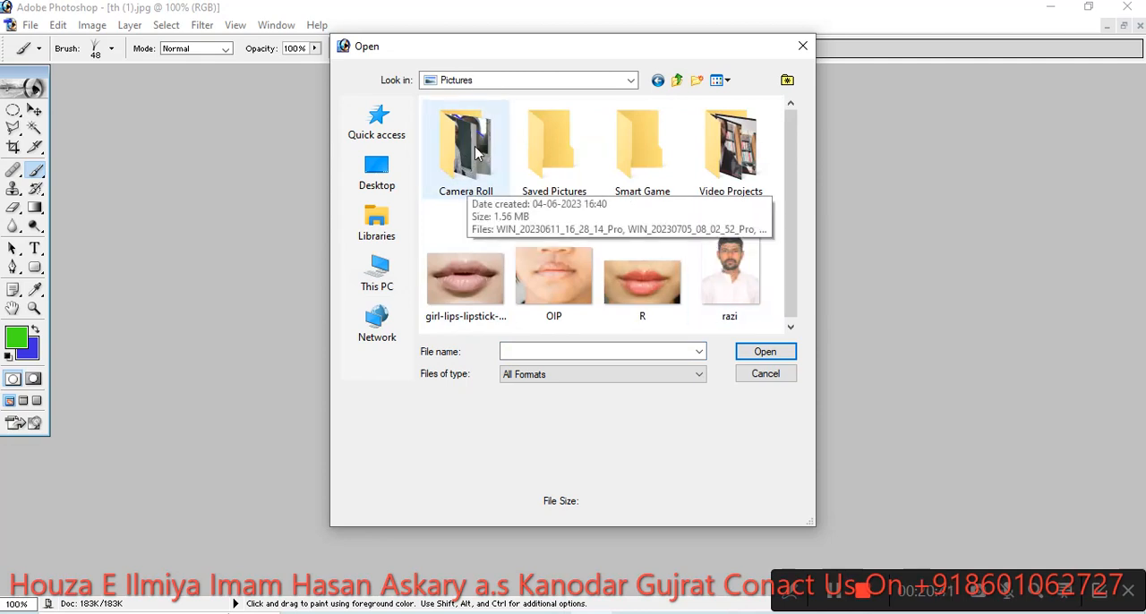
double_click(466, 157)
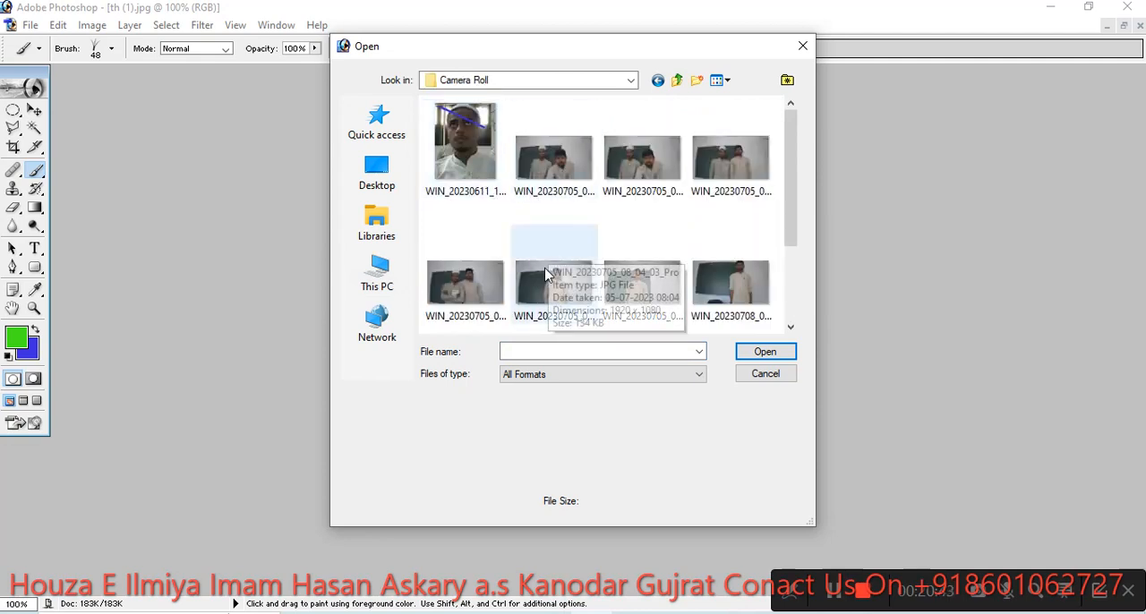
scroll(546, 276, down, 1)
scroll(506, 237, up, 1)
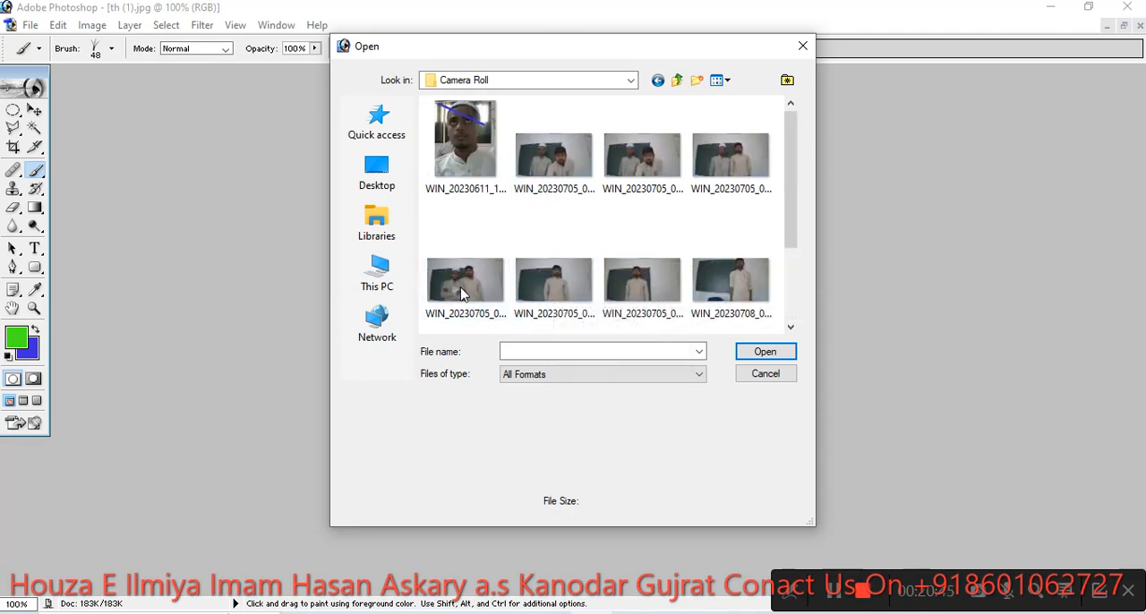
click(703, 175)
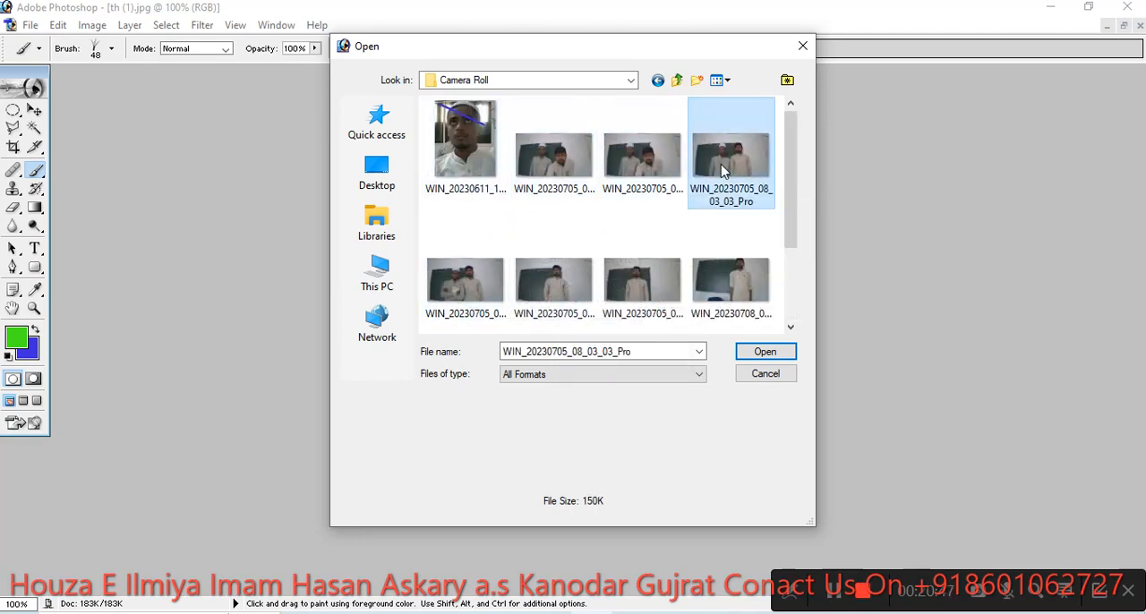
click(766, 351)
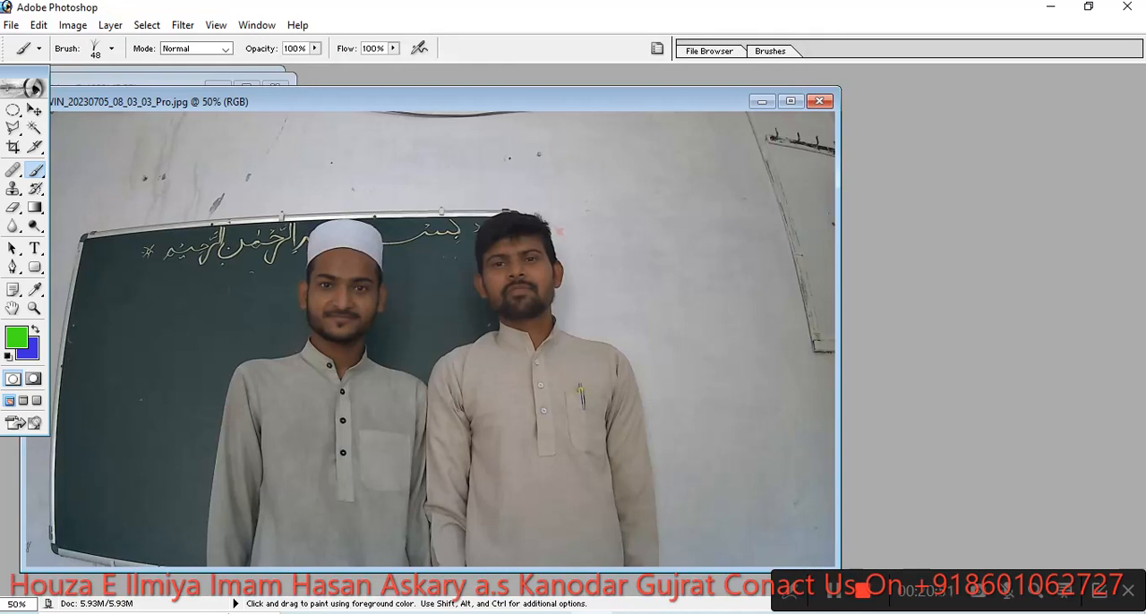
- Enlarge the grass brush to 71 px and set the background color to yellow D2E12B
right_click(97, 513)
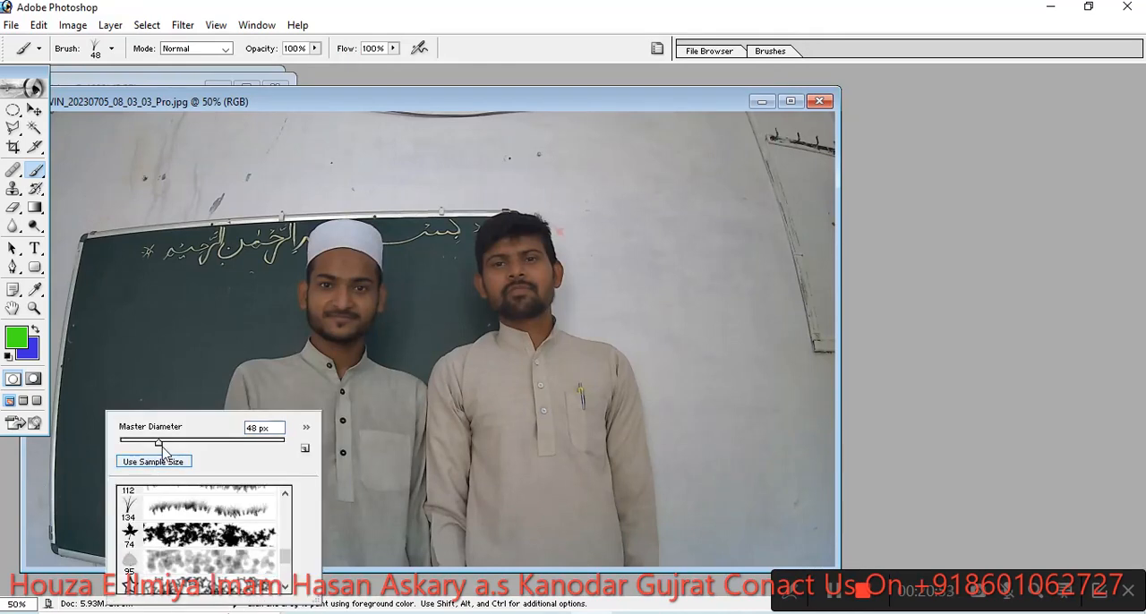
drag(159, 442, 179, 445)
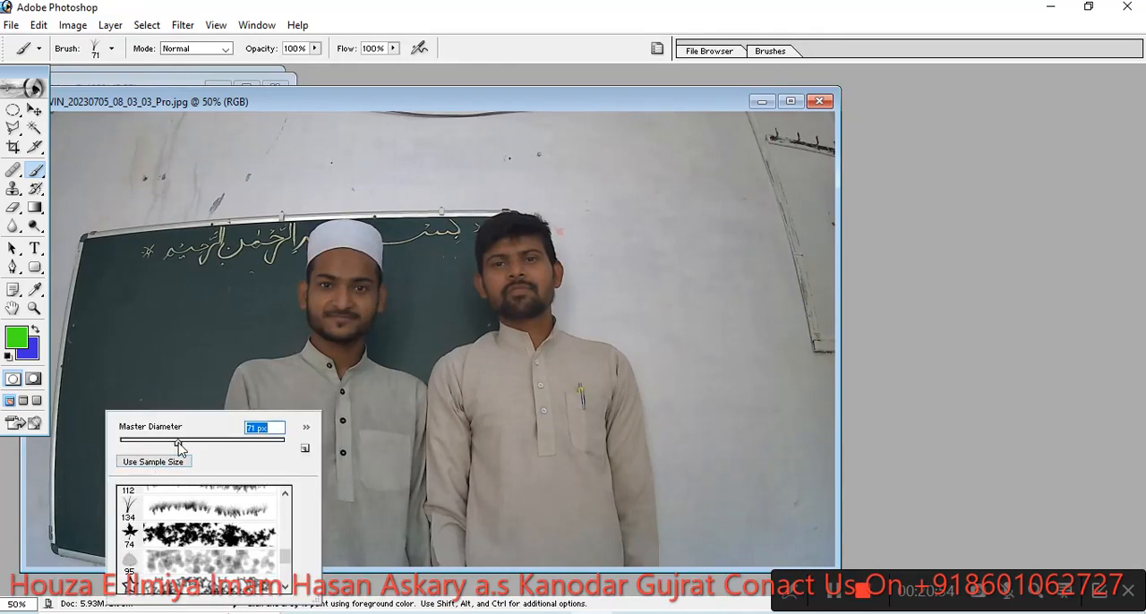
click(32, 351)
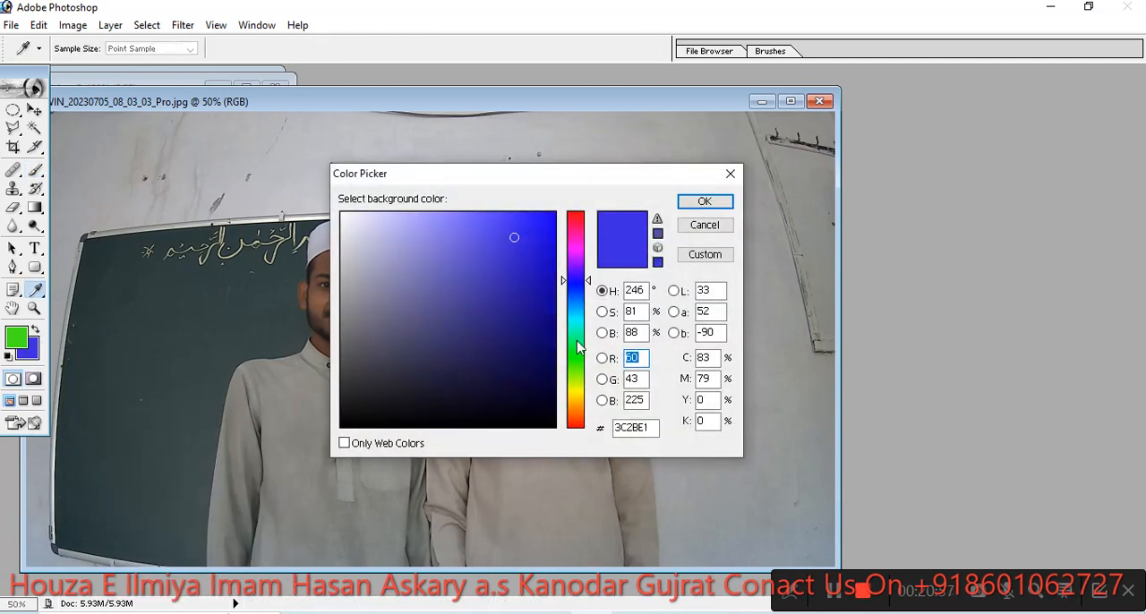
drag(577, 341, 584, 390)
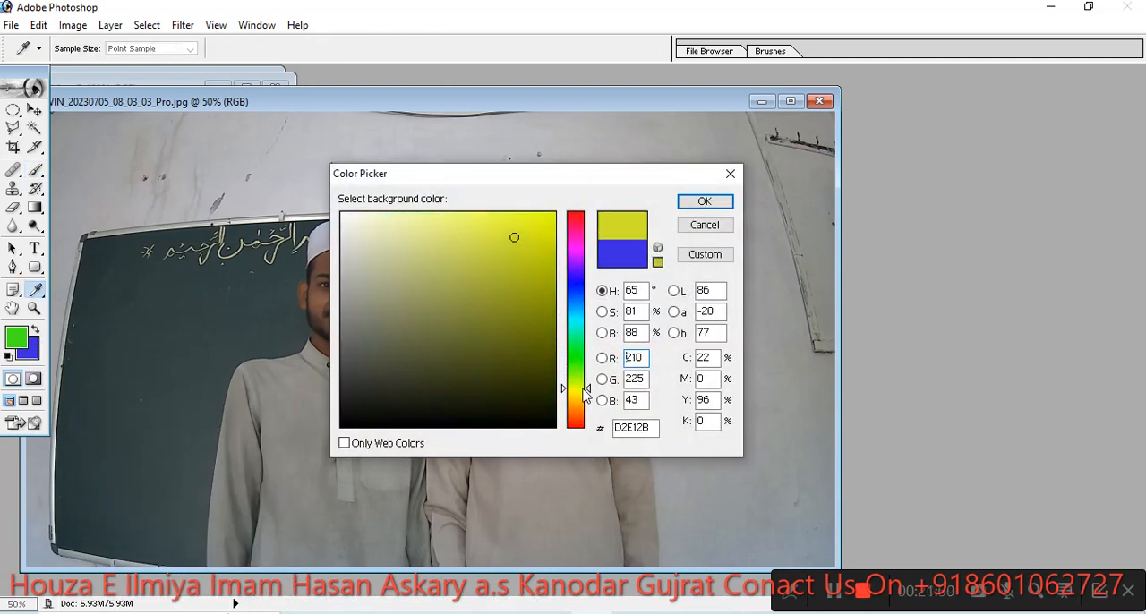
click(701, 201)
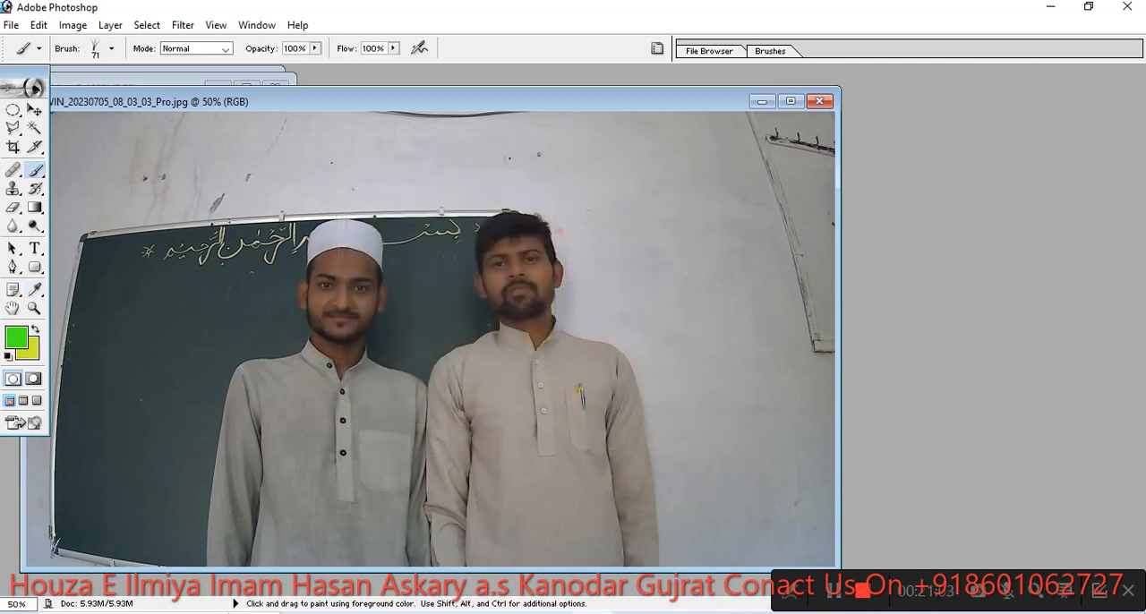
- Set the grass brush to 100 px and paint grass along the photo's lower edge, on the chalkboard and over the bareheaded man's face
right_click(49, 539)
drag(129, 445, 153, 452)
click(334, 448)
mouse_move(34, 548)
mouse_down()
mouse_move(770, 554)
mouse_move(36, 552)
mouse_move(154, 561)
mouse_move(305, 558)
mouse_move(266, 547)
mouse_move(524, 545)
mouse_move(153, 528)
mouse_move(761, 537)
mouse_move(618, 542)
mouse_up()
mouse_move(430, 538)
mouse_down()
mouse_move(44, 542)
mouse_move(108, 524)
mouse_move(215, 533)
mouse_up()
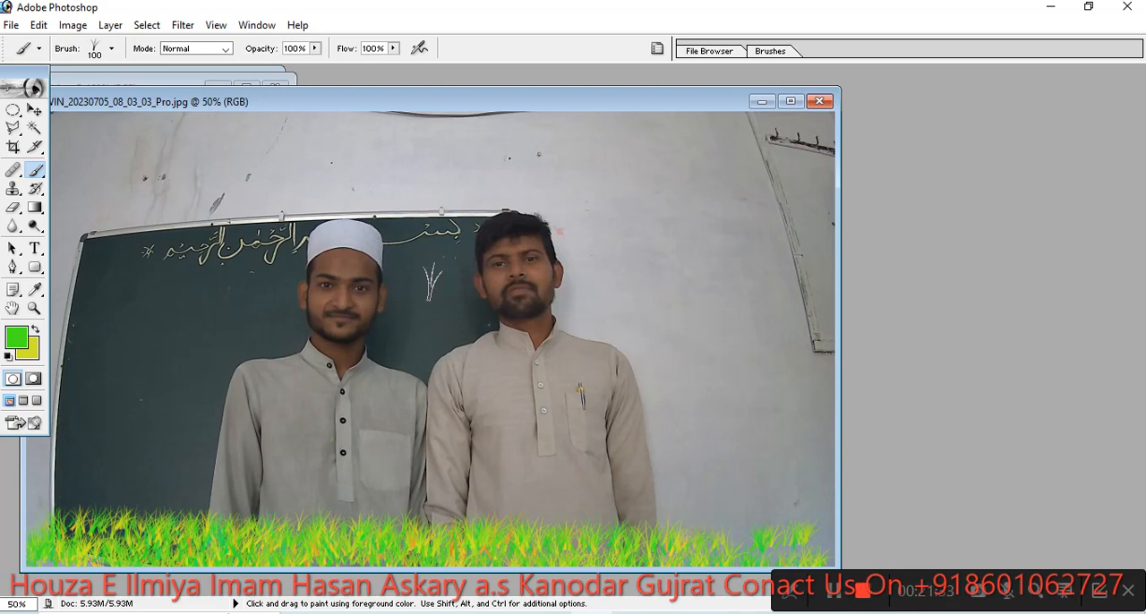
click(423, 296)
drag(506, 267, 523, 278)
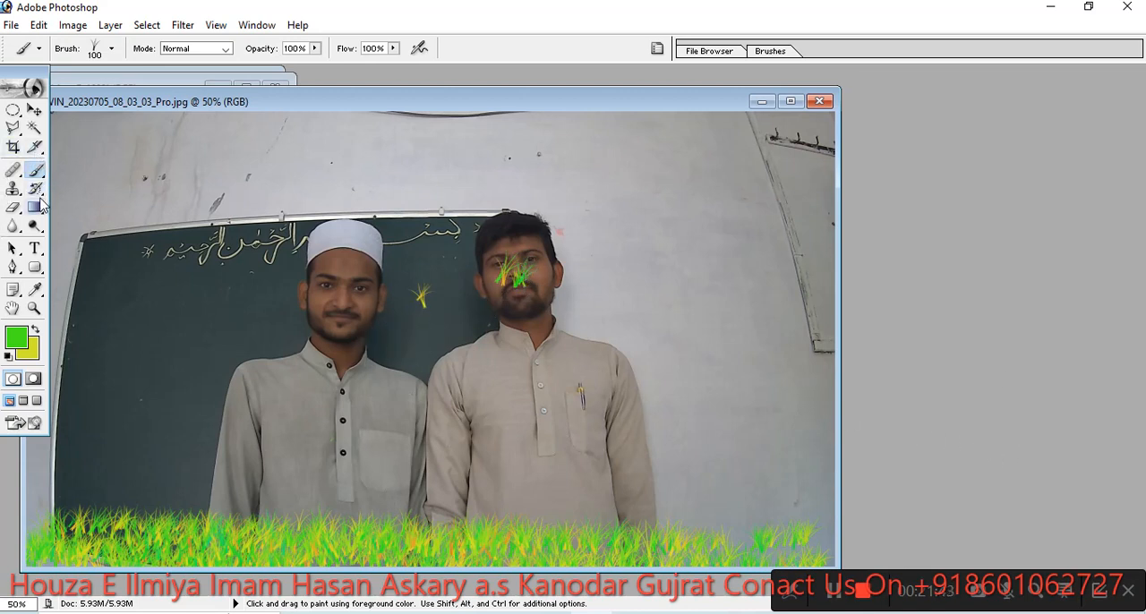
- Brush away the painted grass from the lower edge, the face and the chalkboard with the History Brush
drag(35, 189, 61, 203)
click(99, 191)
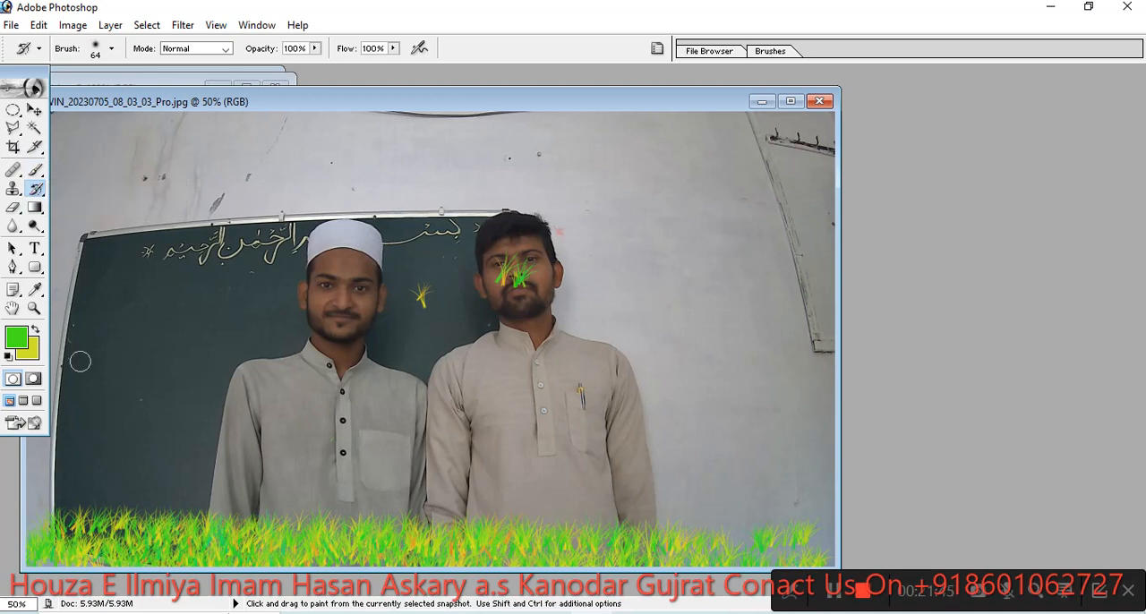
mouse_move(68, 490)
mouse_down()
mouse_move(287, 554)
mouse_move(412, 524)
mouse_up()
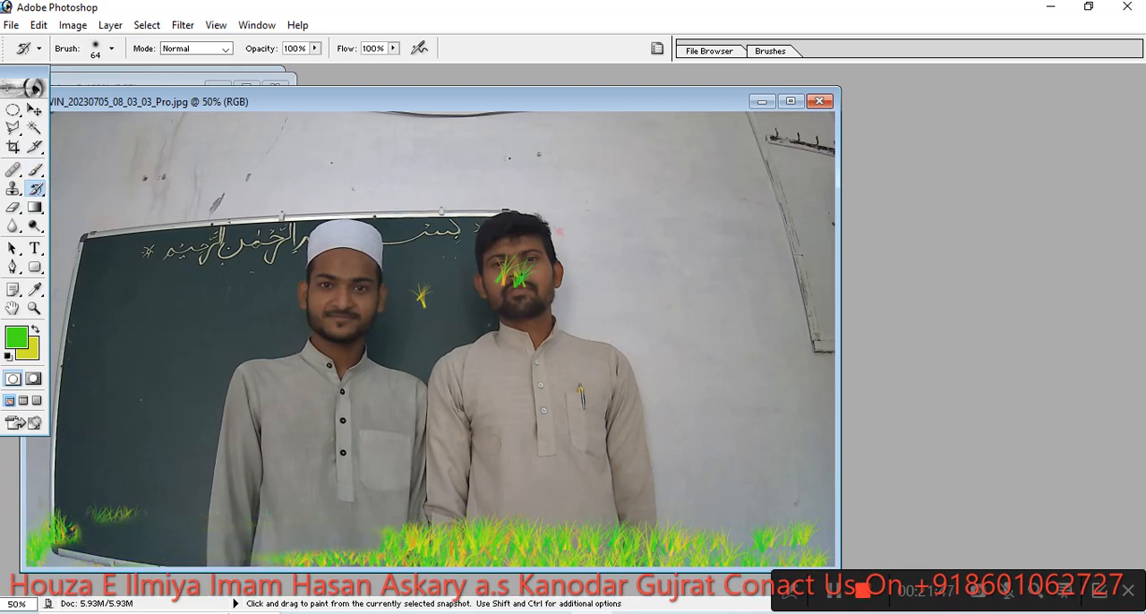
mouse_move(109, 487)
mouse_down()
mouse_move(71, 533)
mouse_move(49, 534)
mouse_up()
drag(498, 265, 530, 276)
mouse_move(731, 484)
mouse_down()
mouse_move(454, 554)
mouse_move(421, 532)
mouse_move(394, 533)
mouse_move(637, 528)
mouse_up()
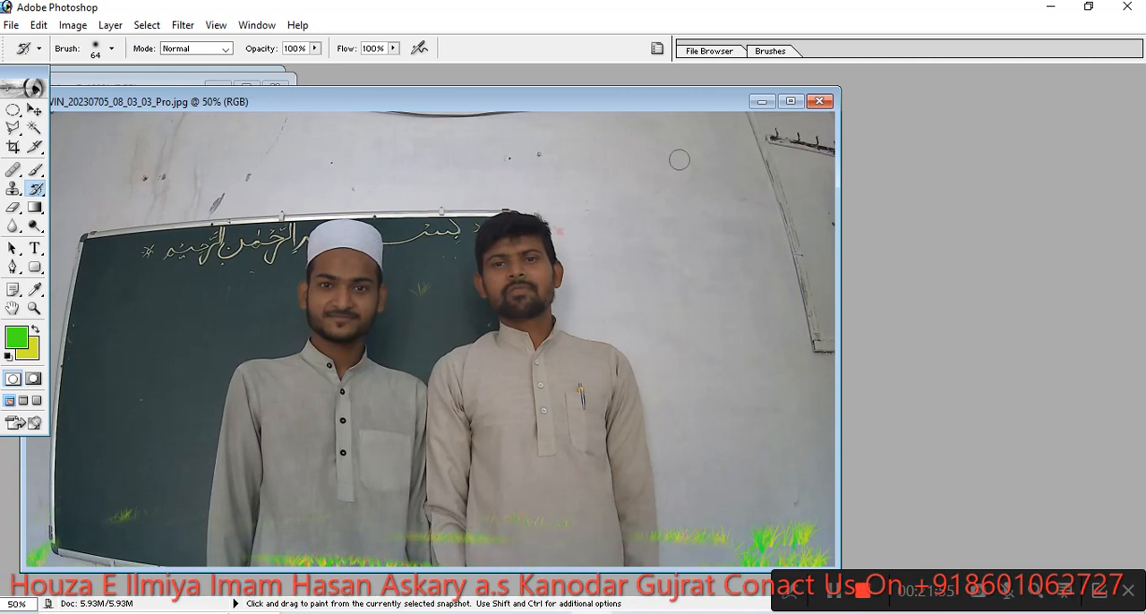